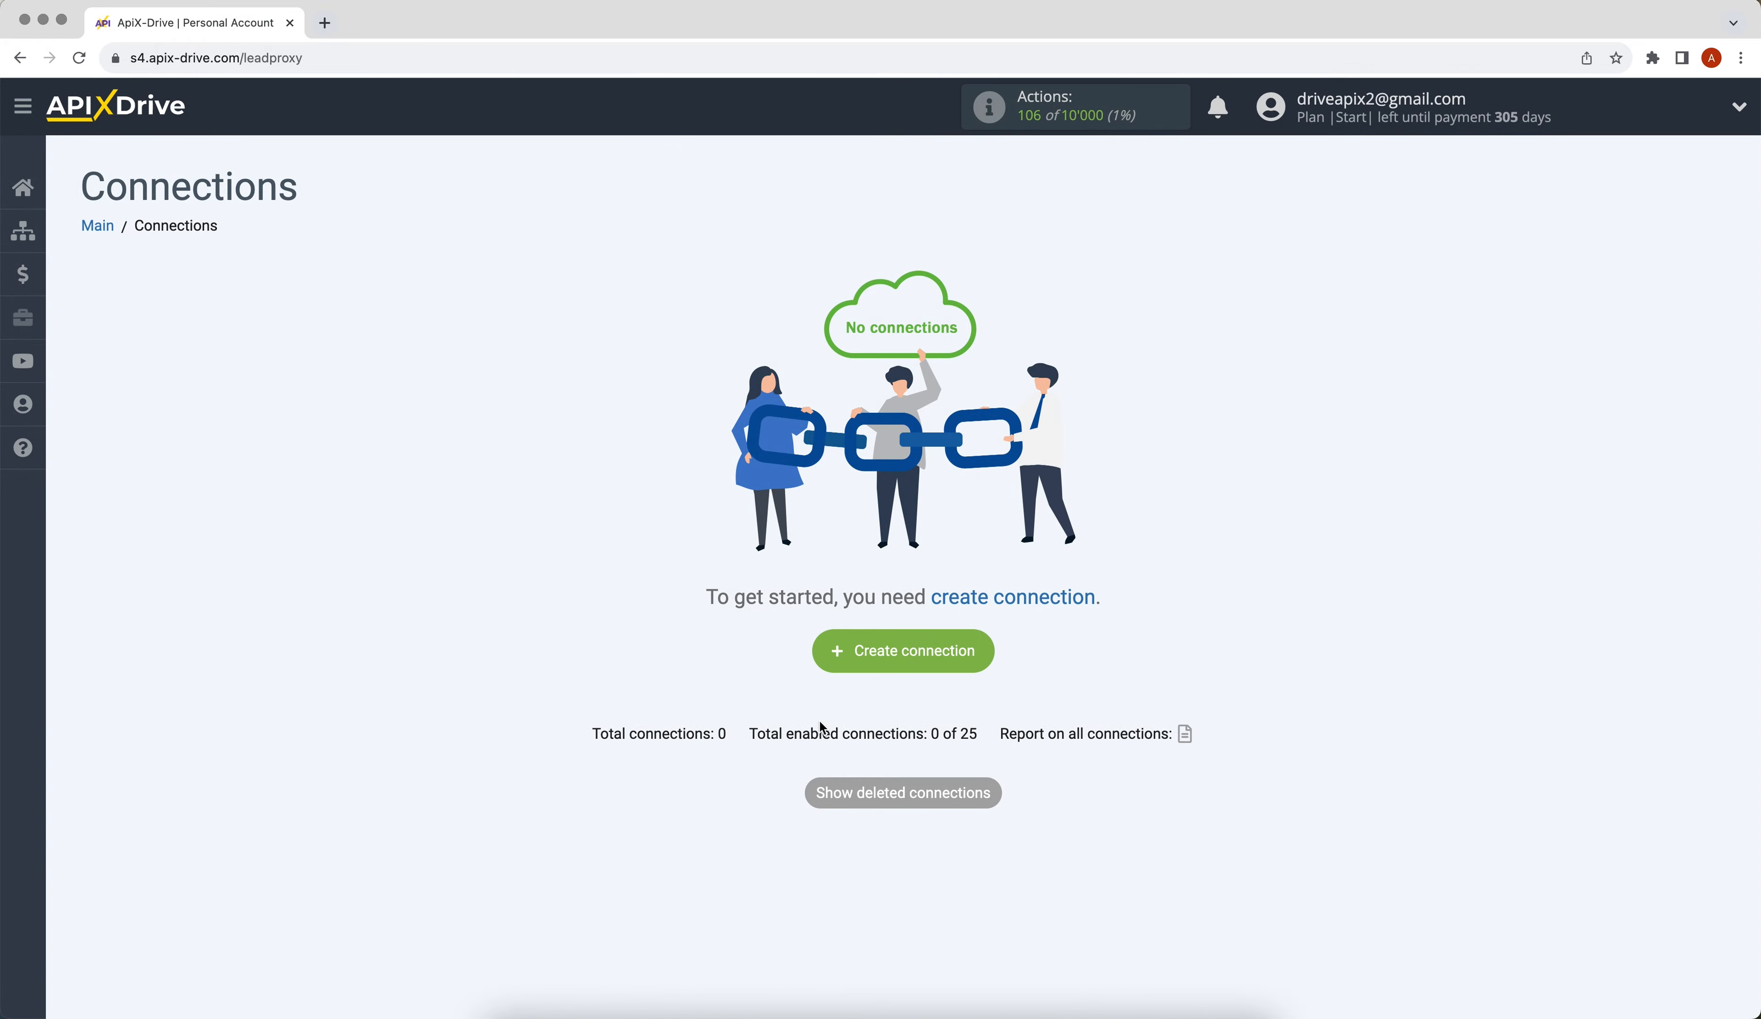
Create a new connection, which becomes New connection 15.
{"action": "left_click", "coordinate": [833, 658]}
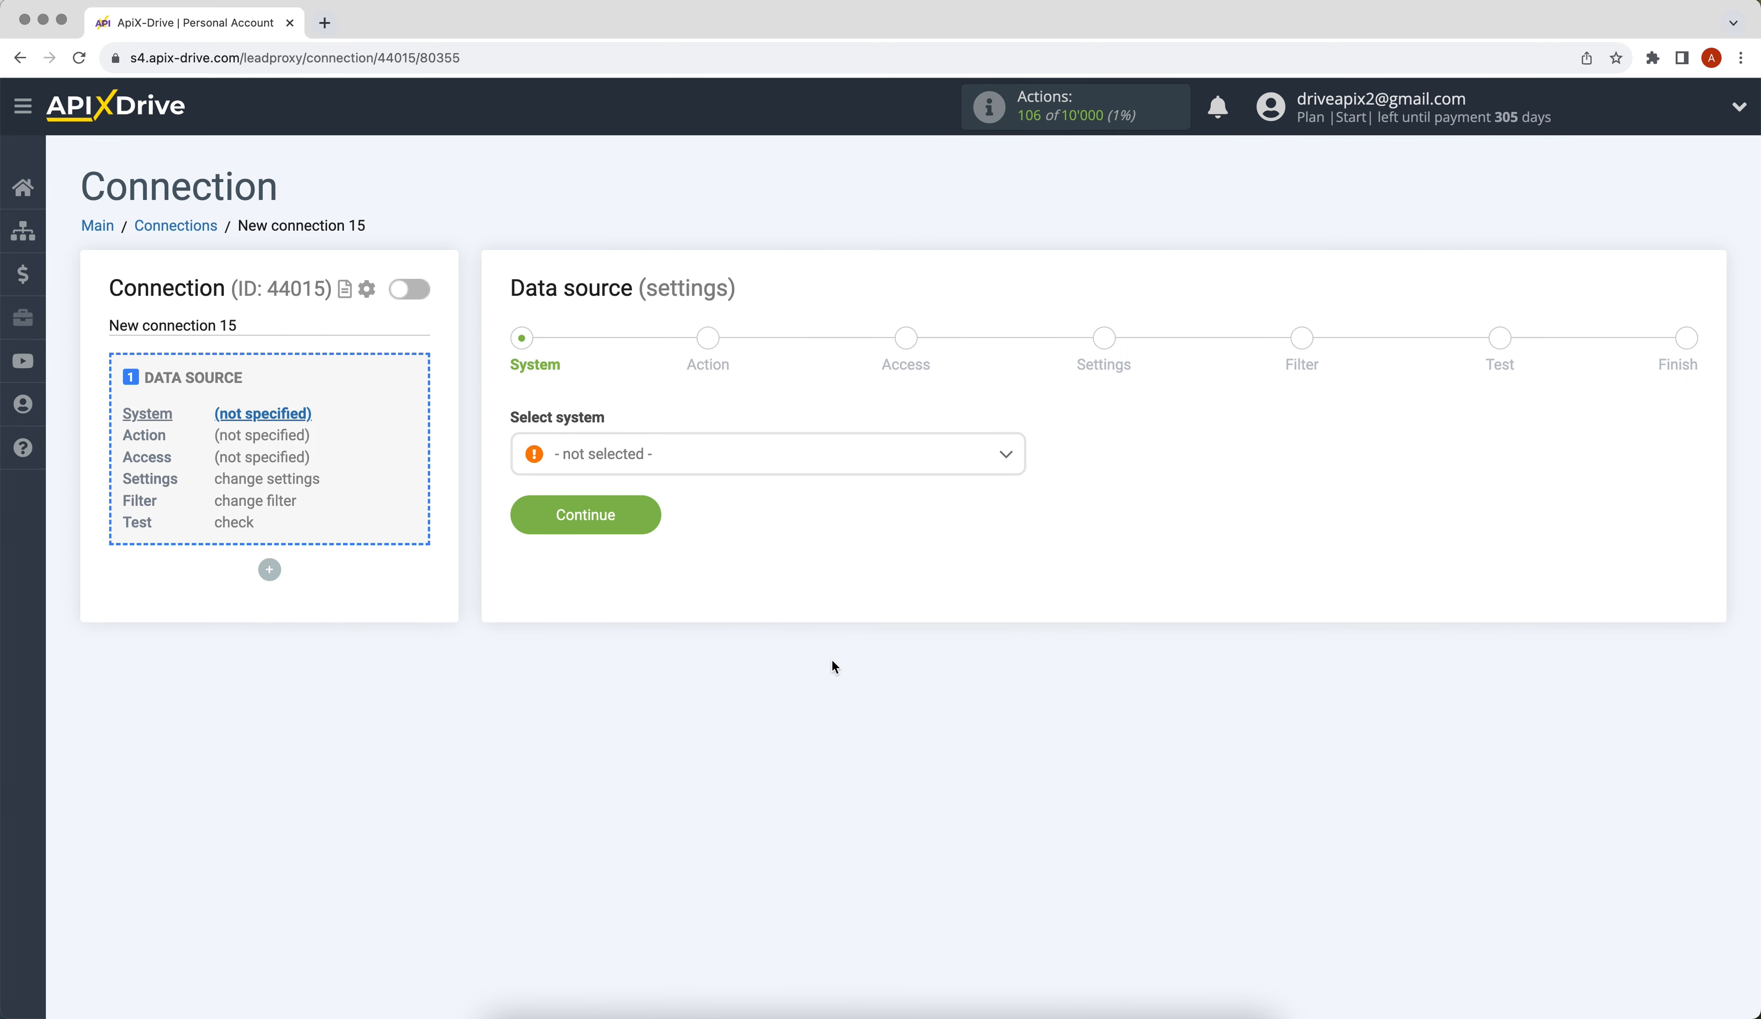
Set forms.app as the data source with the Get DATA action.
{"action": "left_click", "coordinate": [762, 463]}
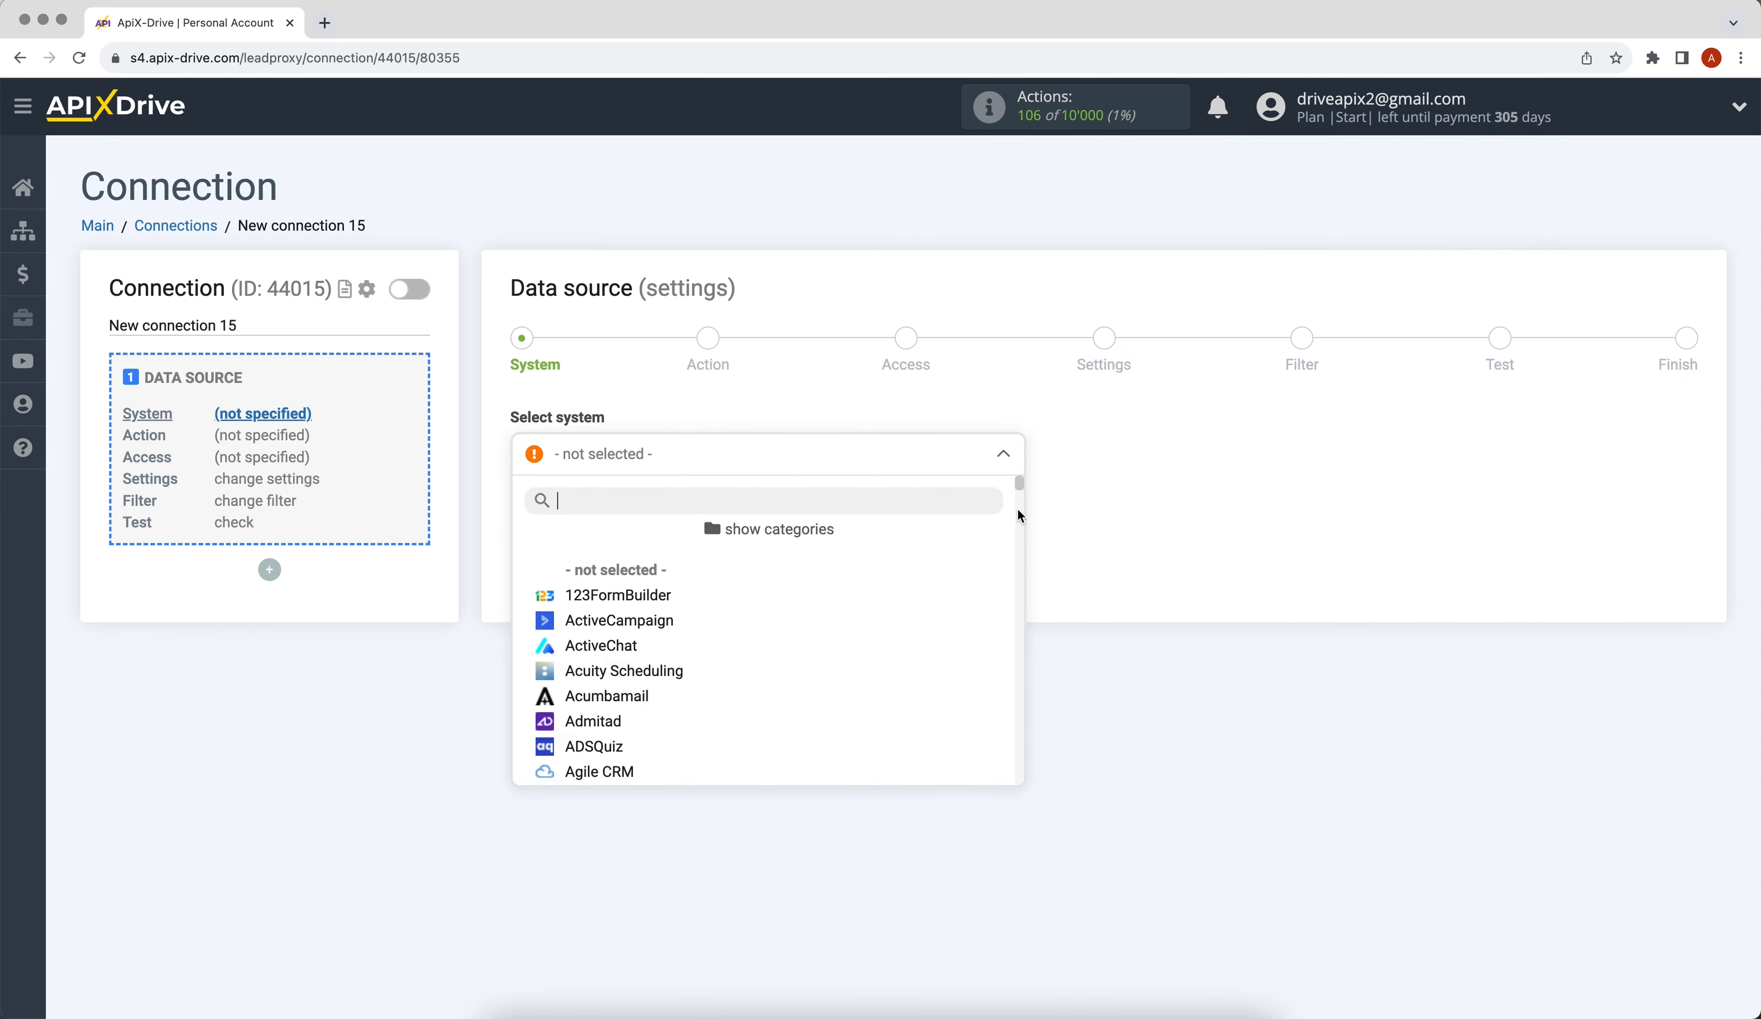
{"action": "left_click_drag", "start_coordinate": [1018, 476], "coordinate": [1025, 578]}
{"action": "left_click", "coordinate": [630, 674]}
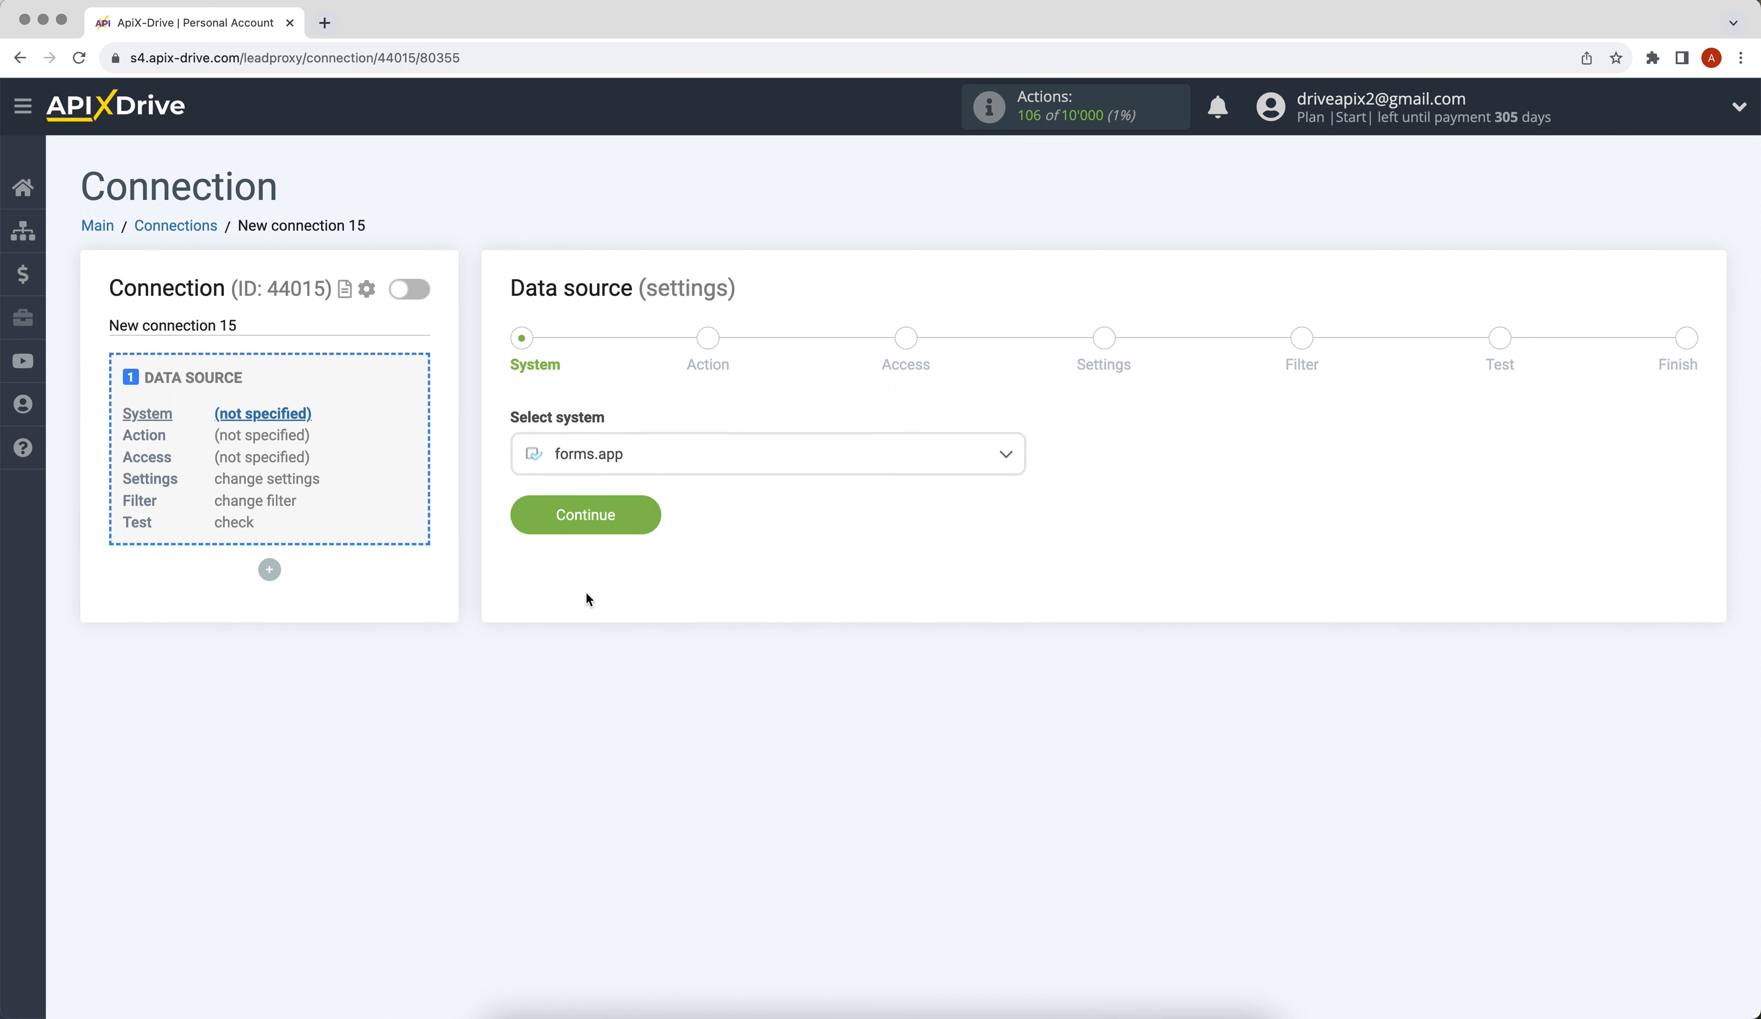
{"action": "left_click", "coordinate": [530, 512]}
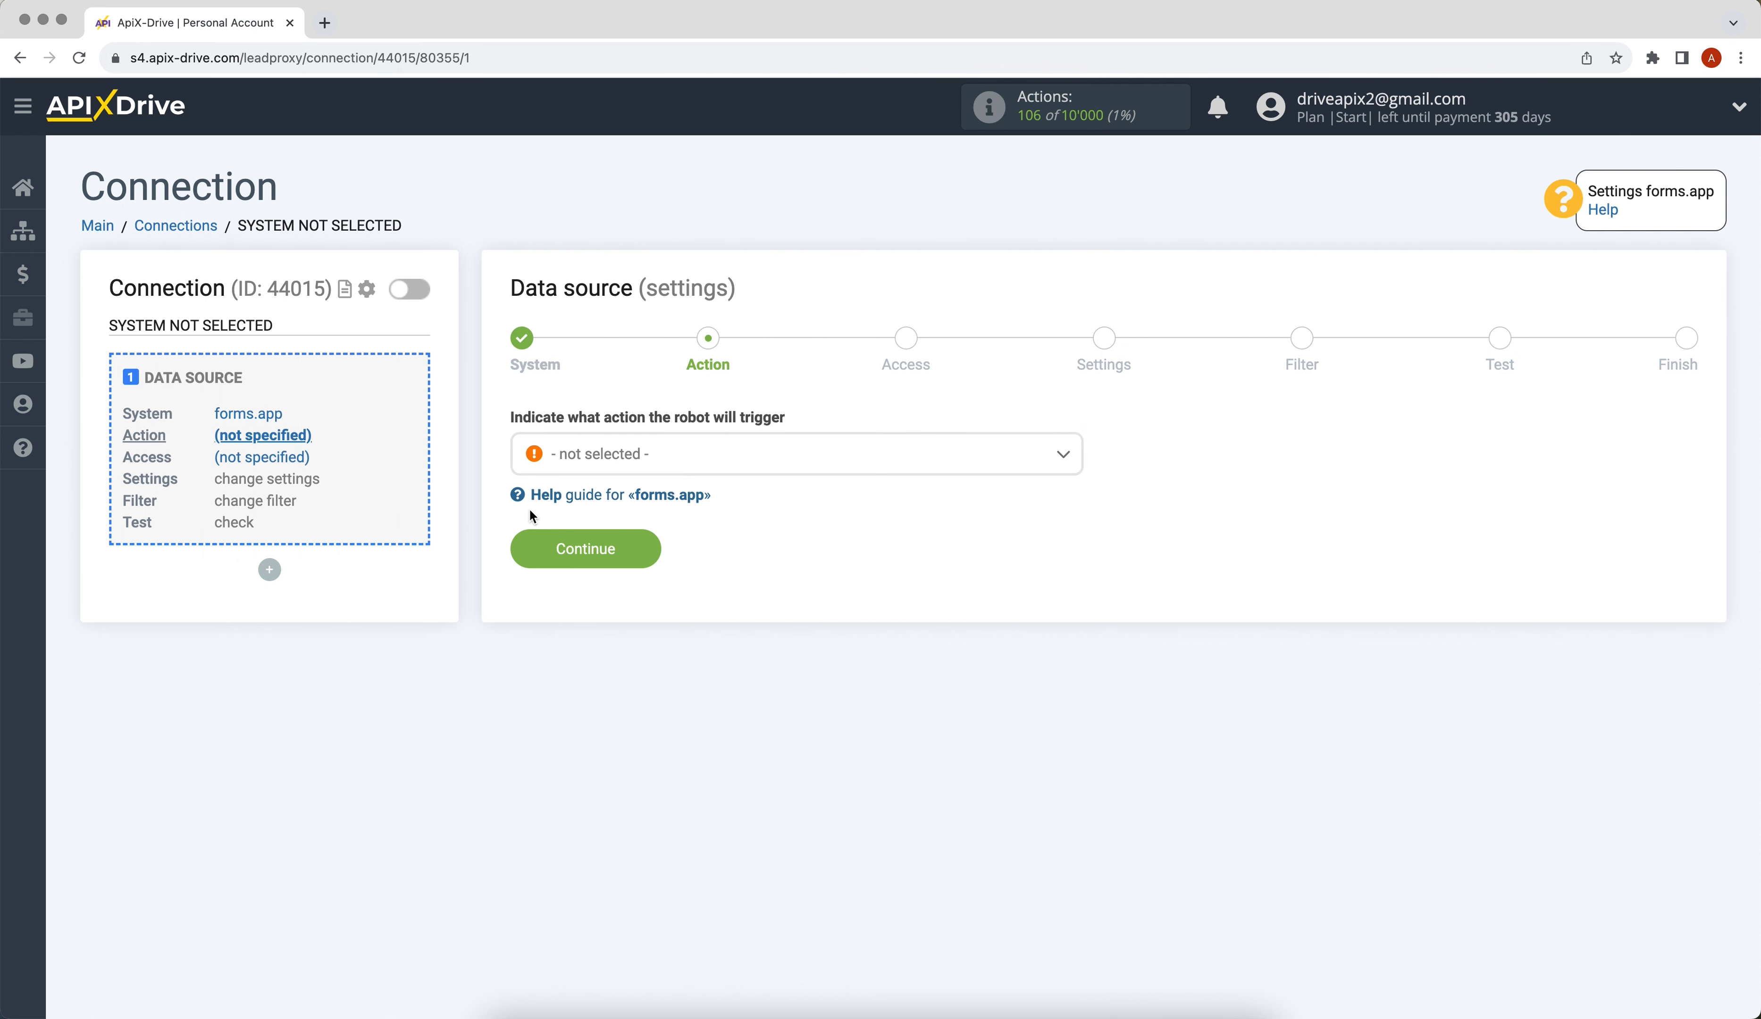
{"action": "left_click", "coordinate": [594, 452]}
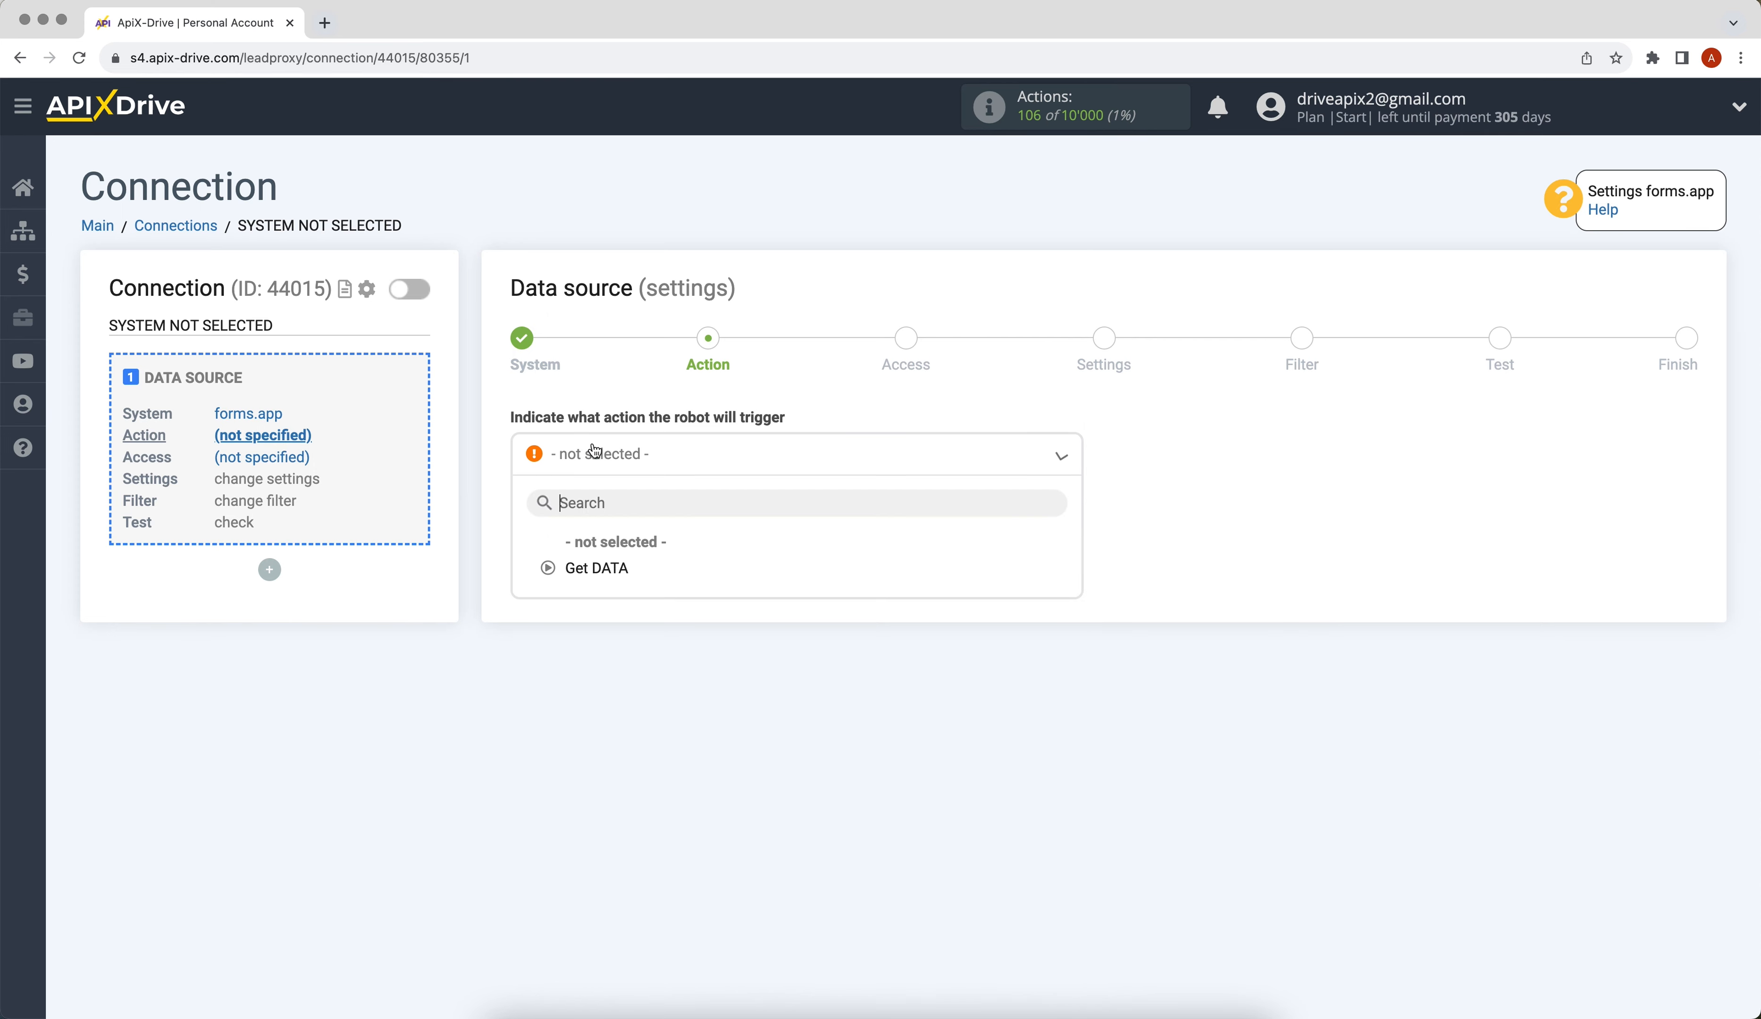
{"action": "left_click", "coordinate": [586, 566]}
{"action": "left_click", "coordinate": [522, 553]}
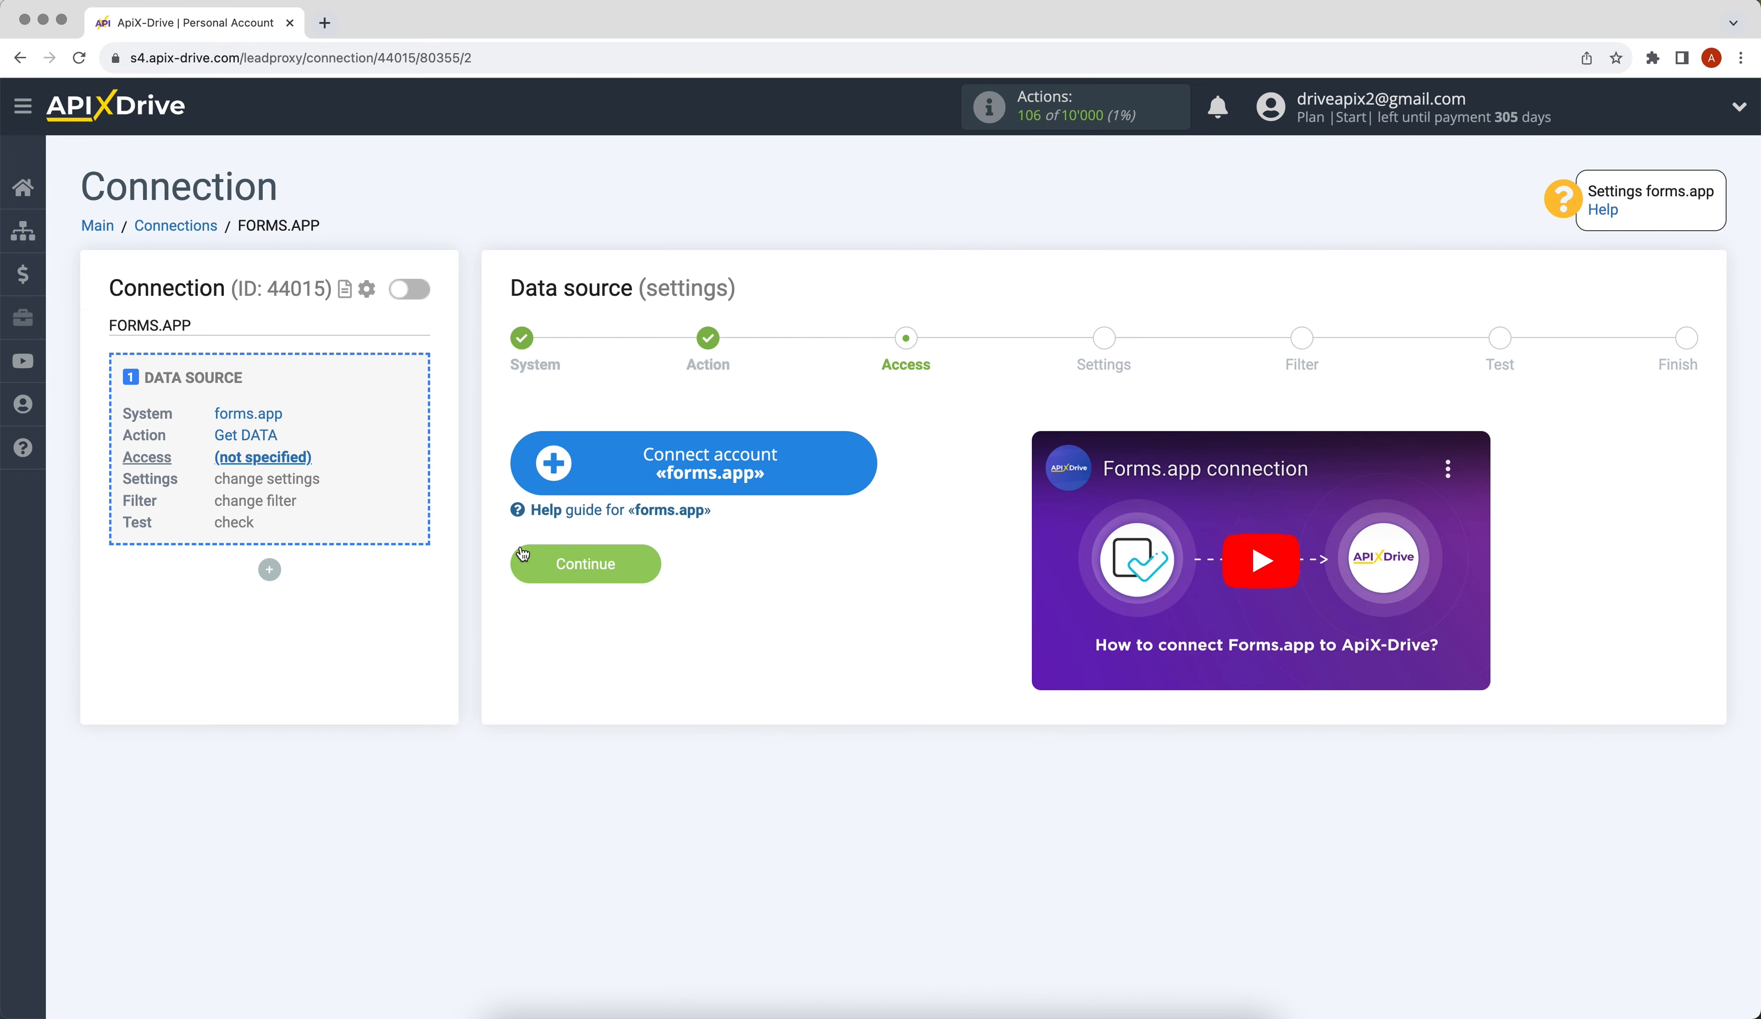
Connect a forms.app account, select it as the login, and continue to Settings.
{"action": "left_click", "coordinate": [543, 485]}
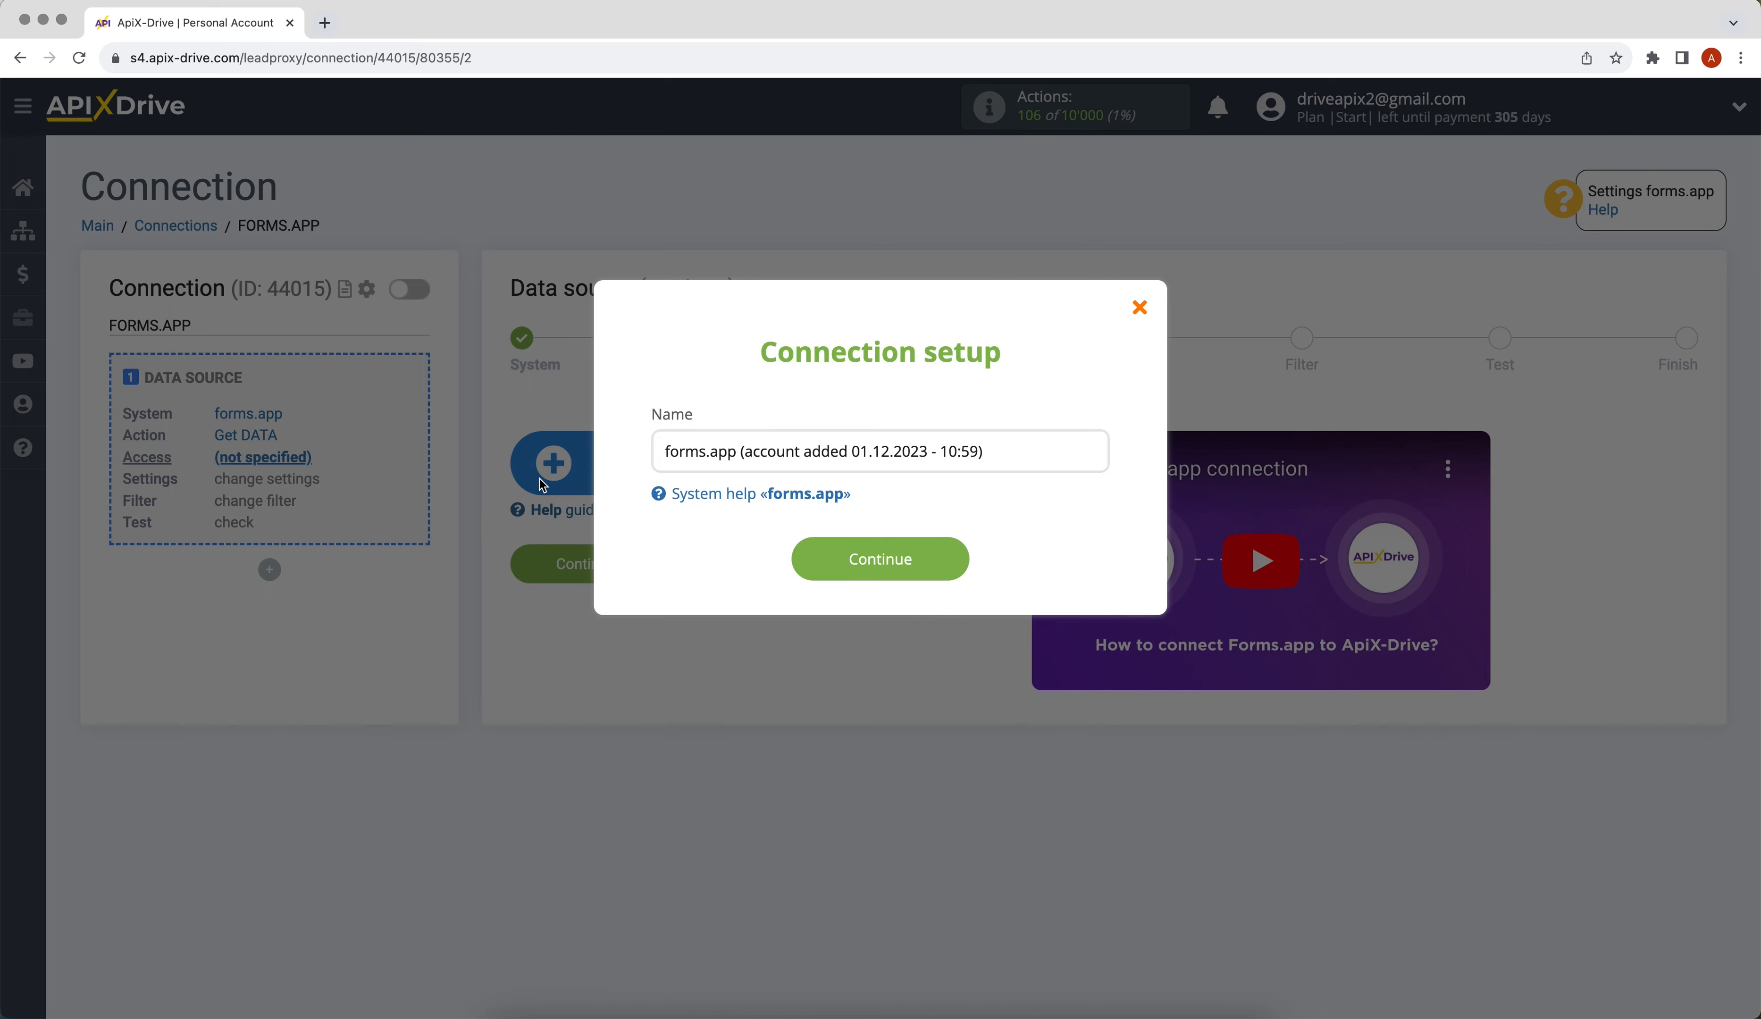
{"action": "left_click", "coordinate": [802, 568]}
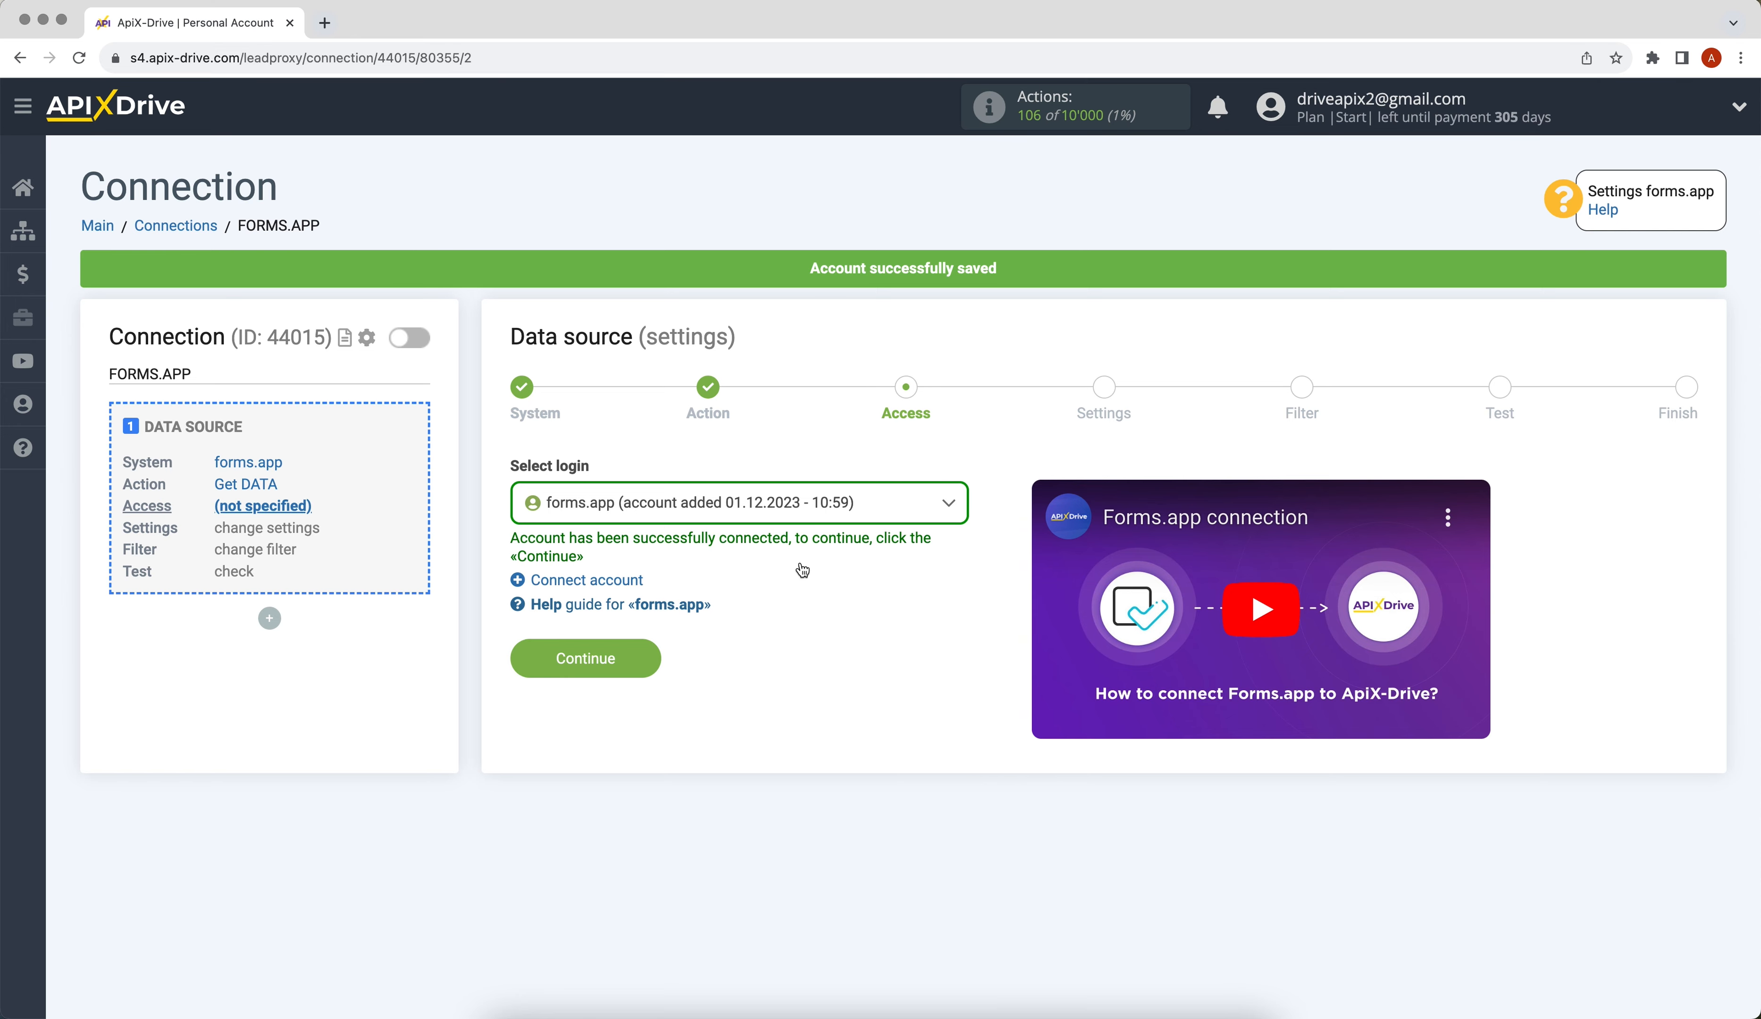
{"action": "left_click", "coordinate": [801, 511]}
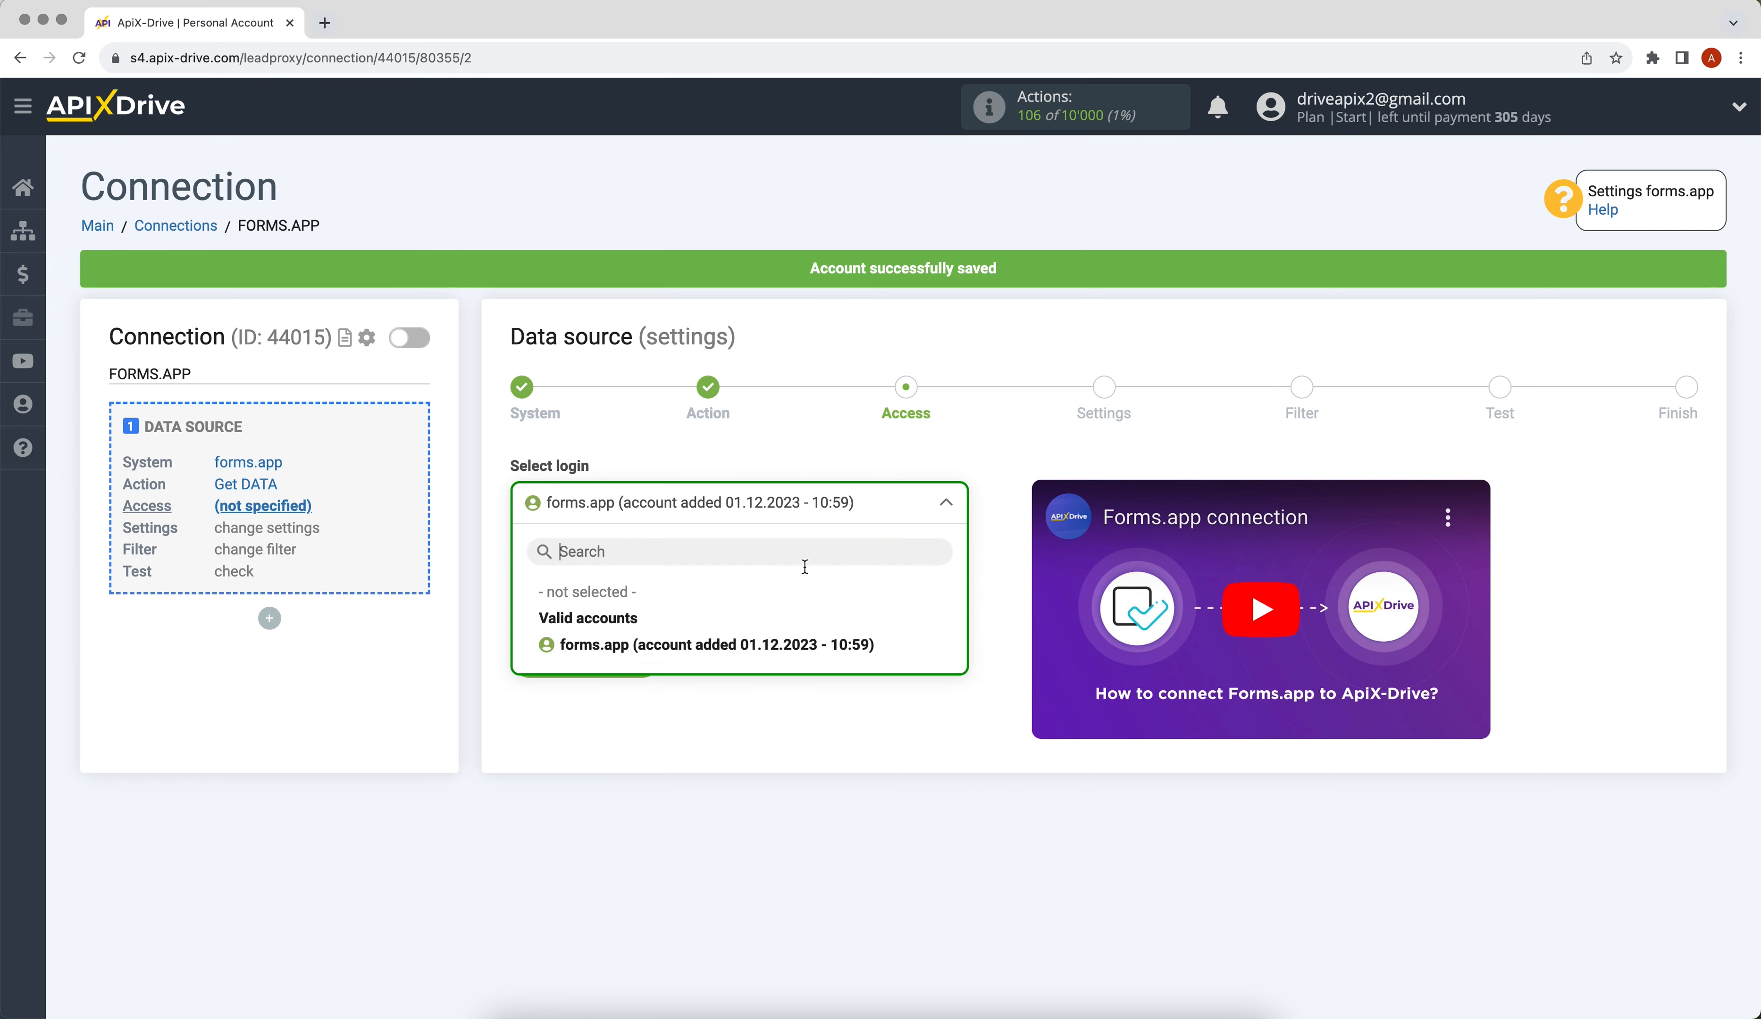
{"action": "left_click", "coordinate": [814, 641]}
{"action": "left_click", "coordinate": [522, 659]}
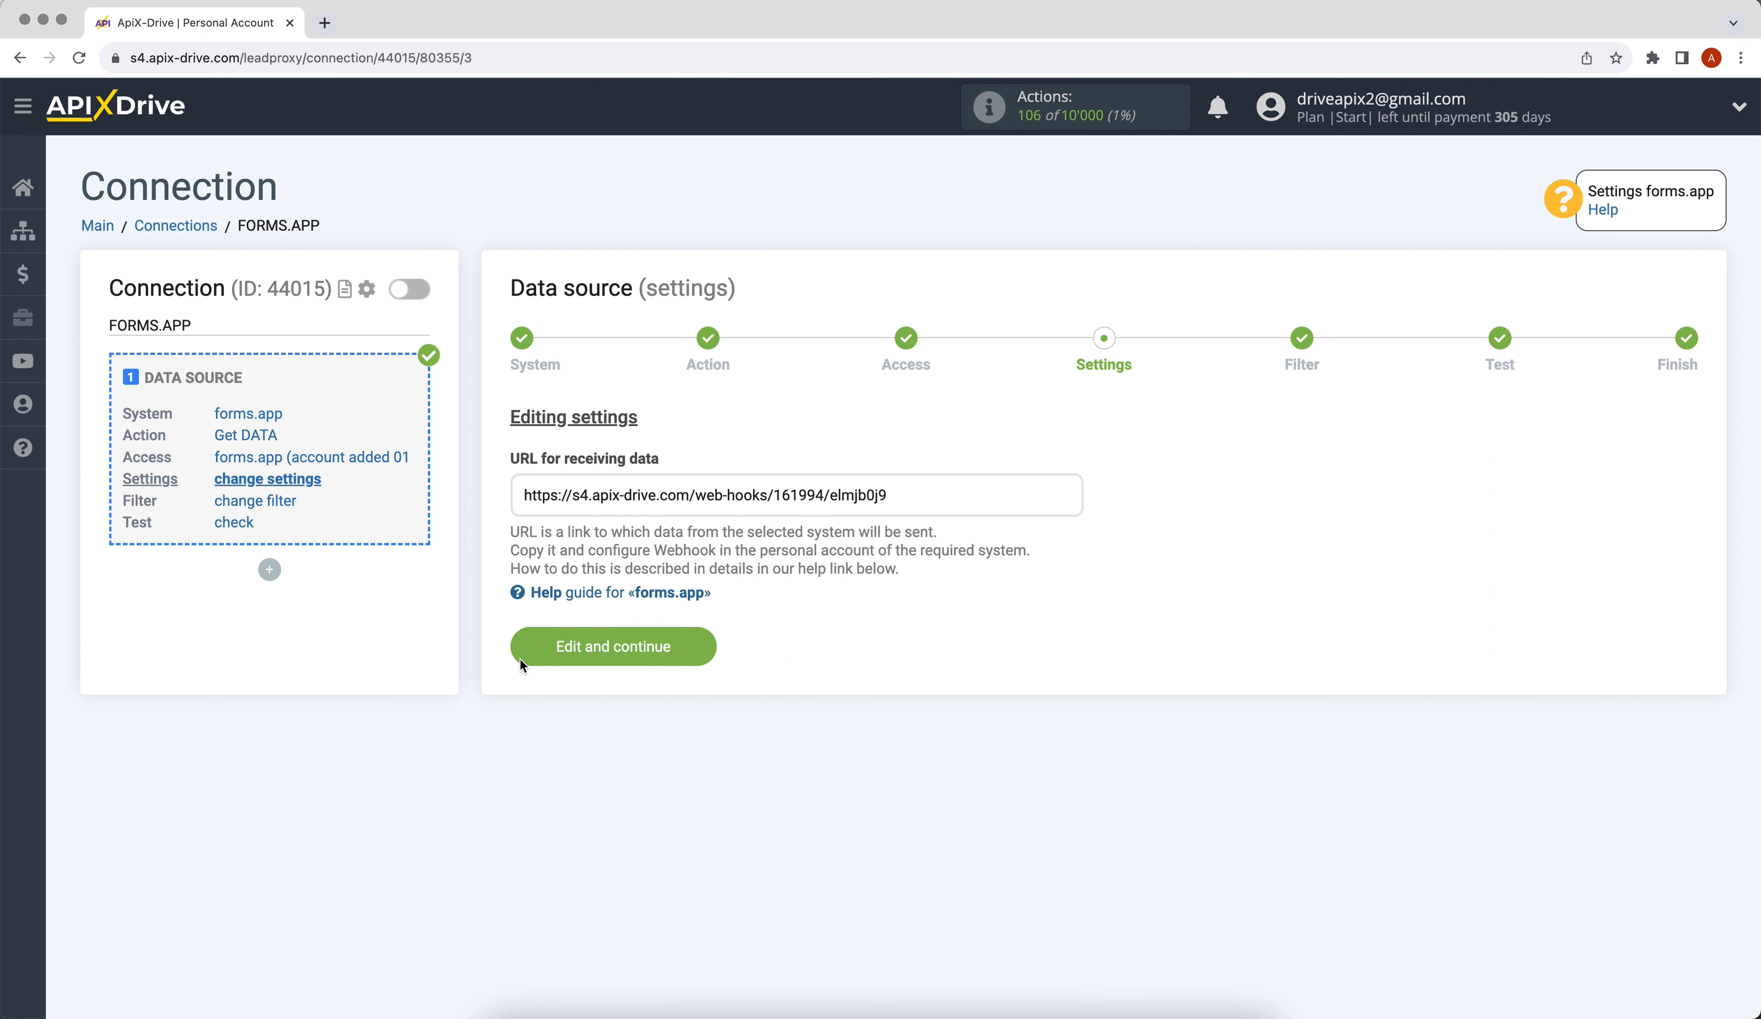
Copy the webhook URL from the URL for receiving data field.
{"action": "left_click_drag", "start_coordinate": [522, 495], "coordinate": [807, 508]}
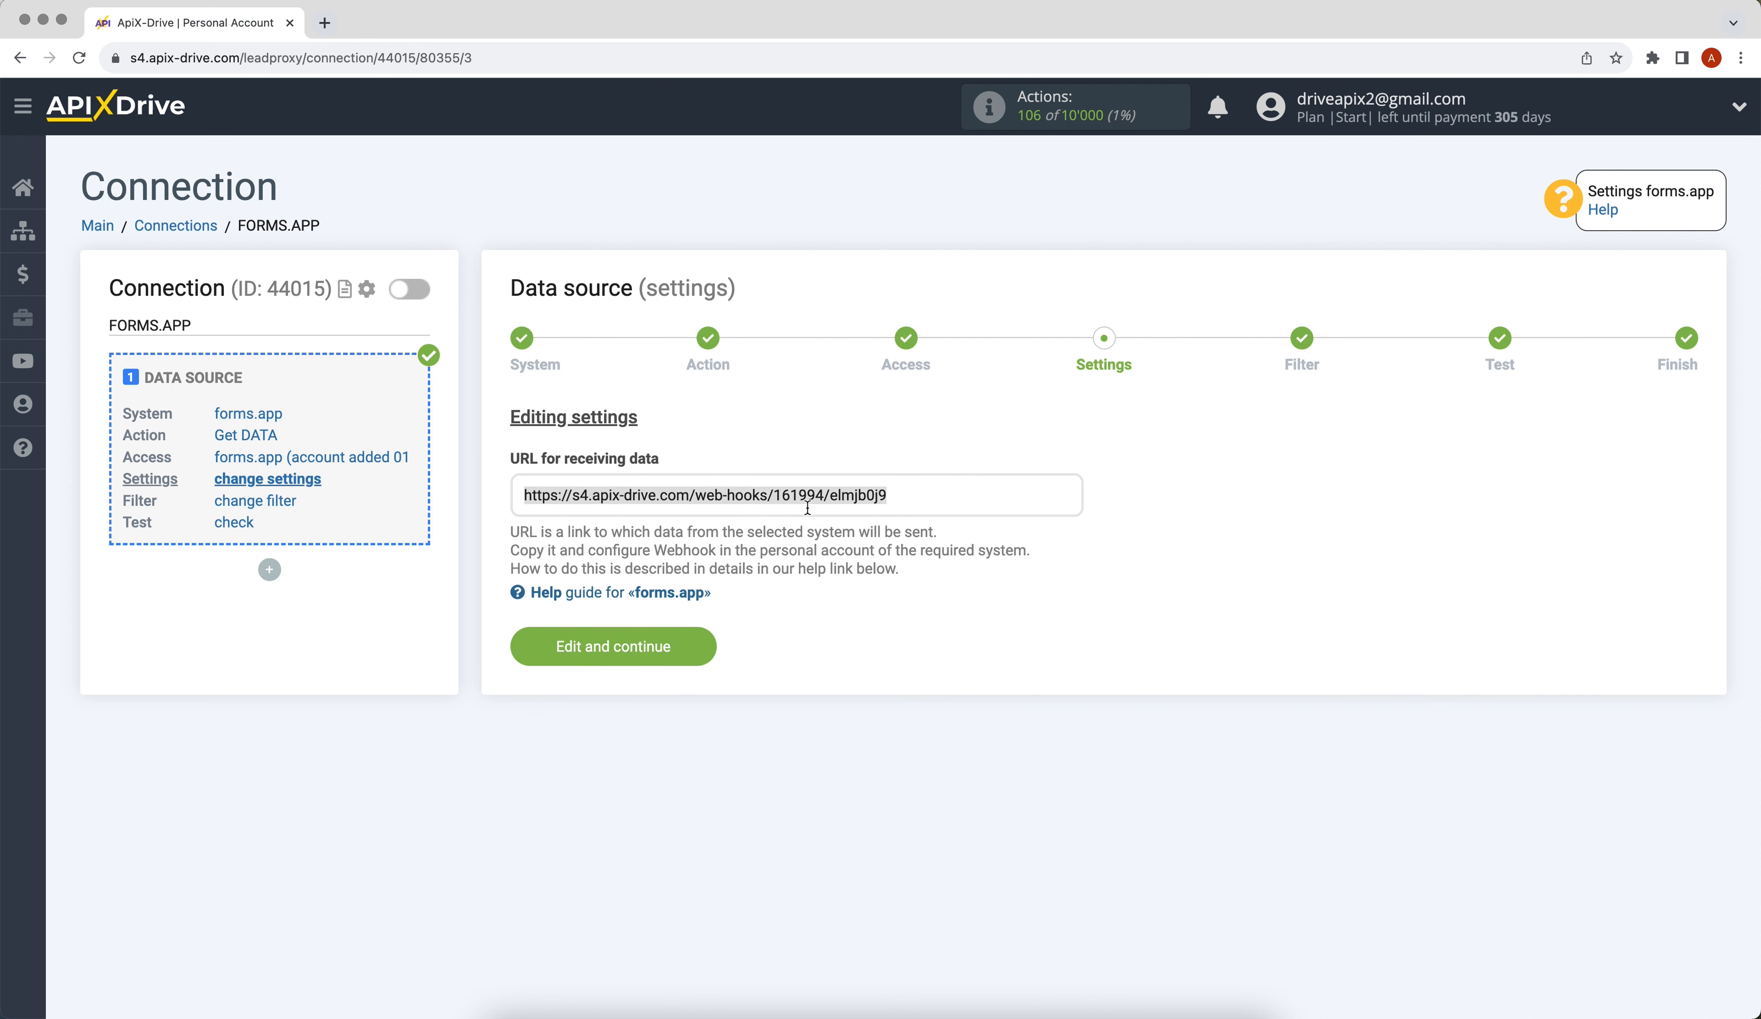
{"action": "right_click", "coordinate": [883, 495]}
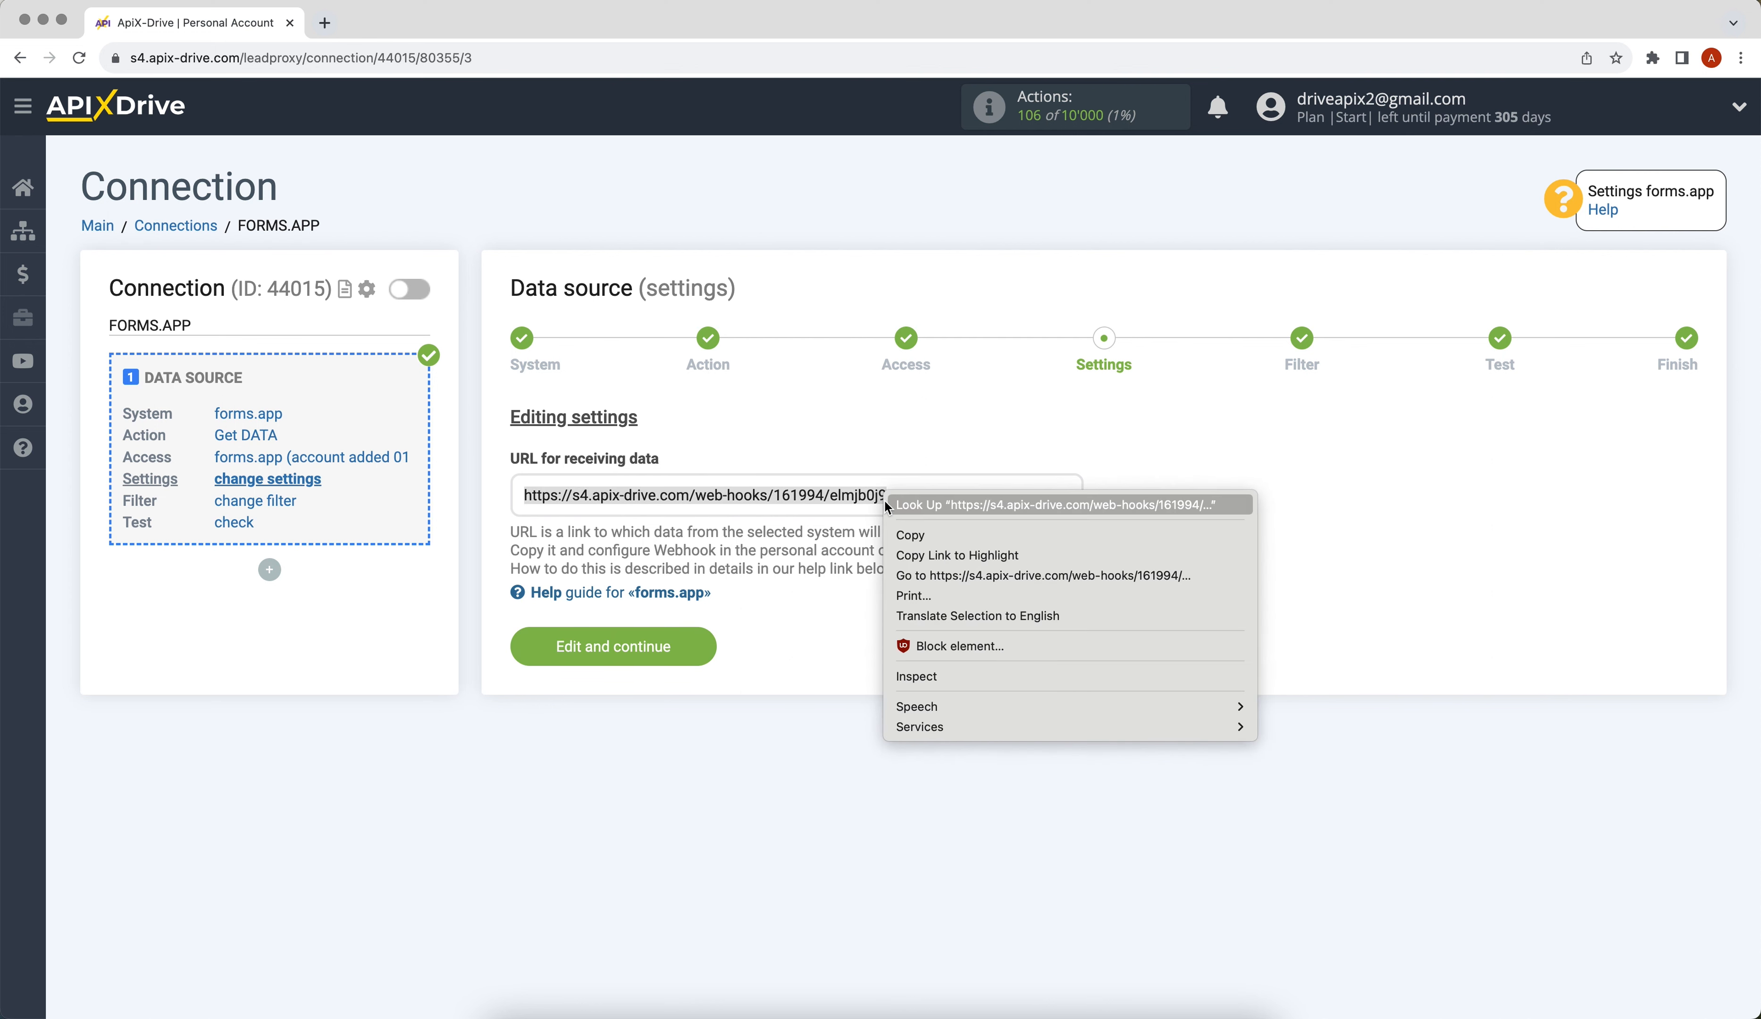
{"action": "left_click", "coordinate": [900, 533]}
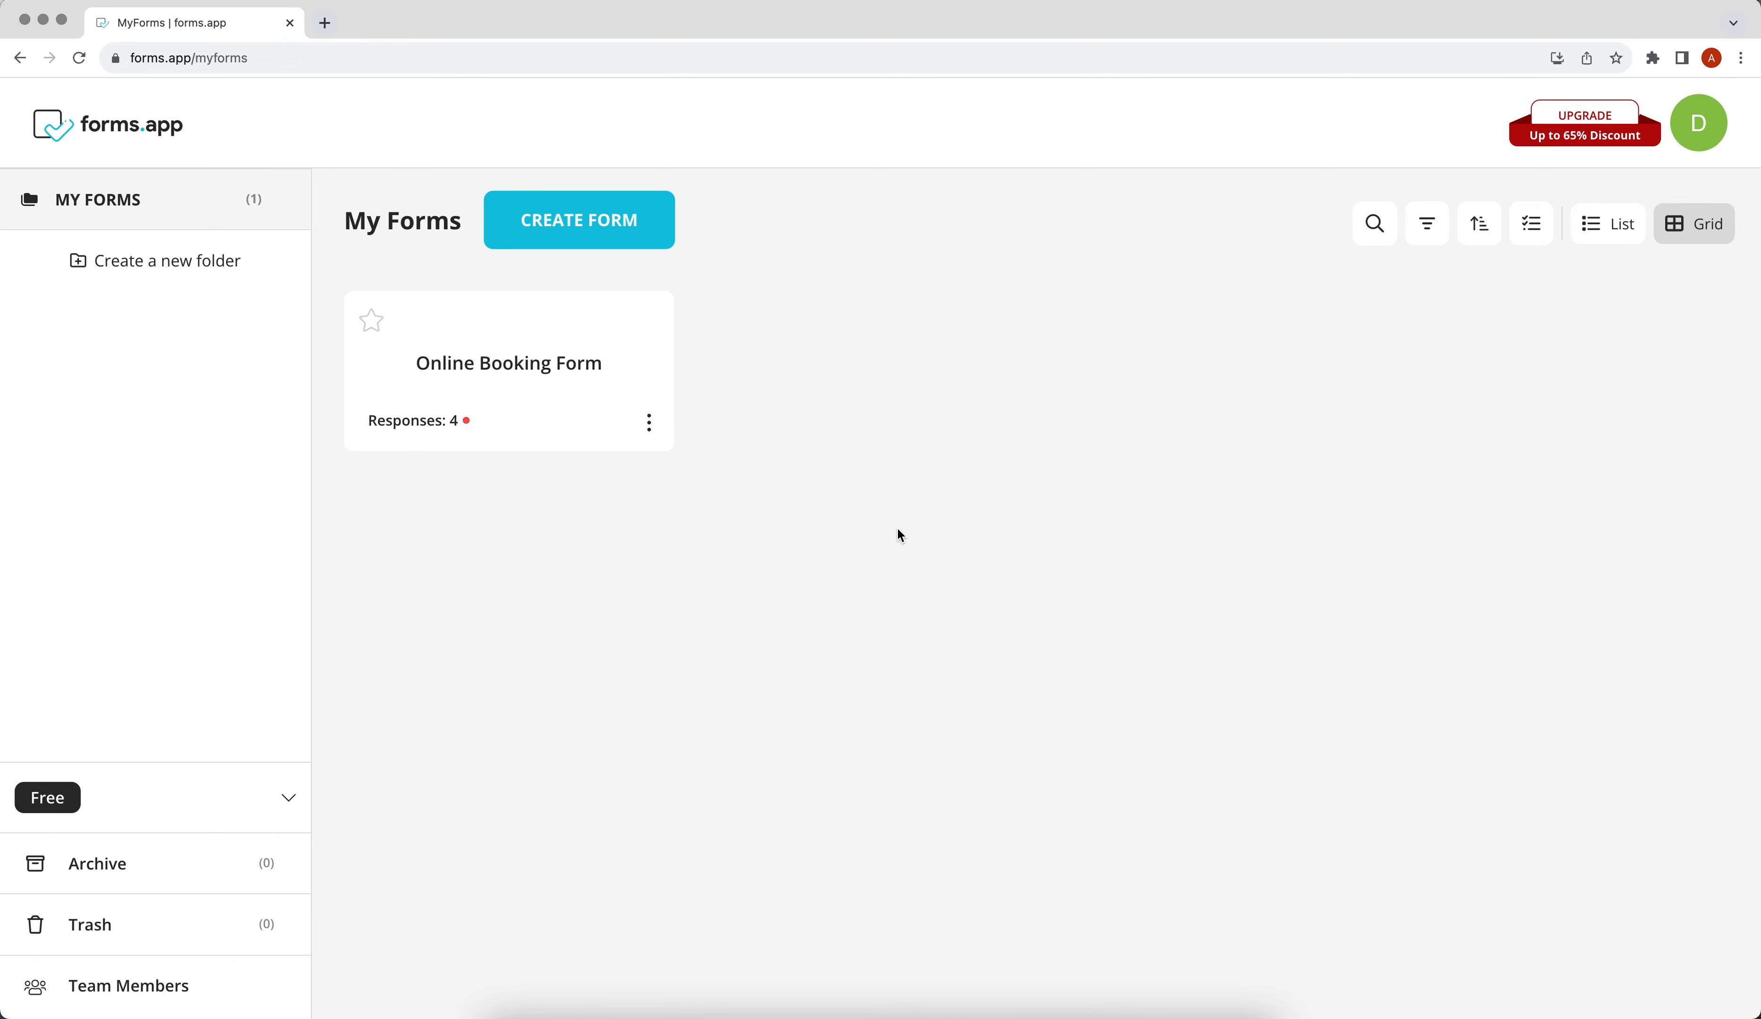
Open the Online Booking Form's Connect integrations and go to the Webhook integration.
{"action": "left_click", "coordinate": [651, 424]}
{"action": "left_click", "coordinate": [662, 479]}
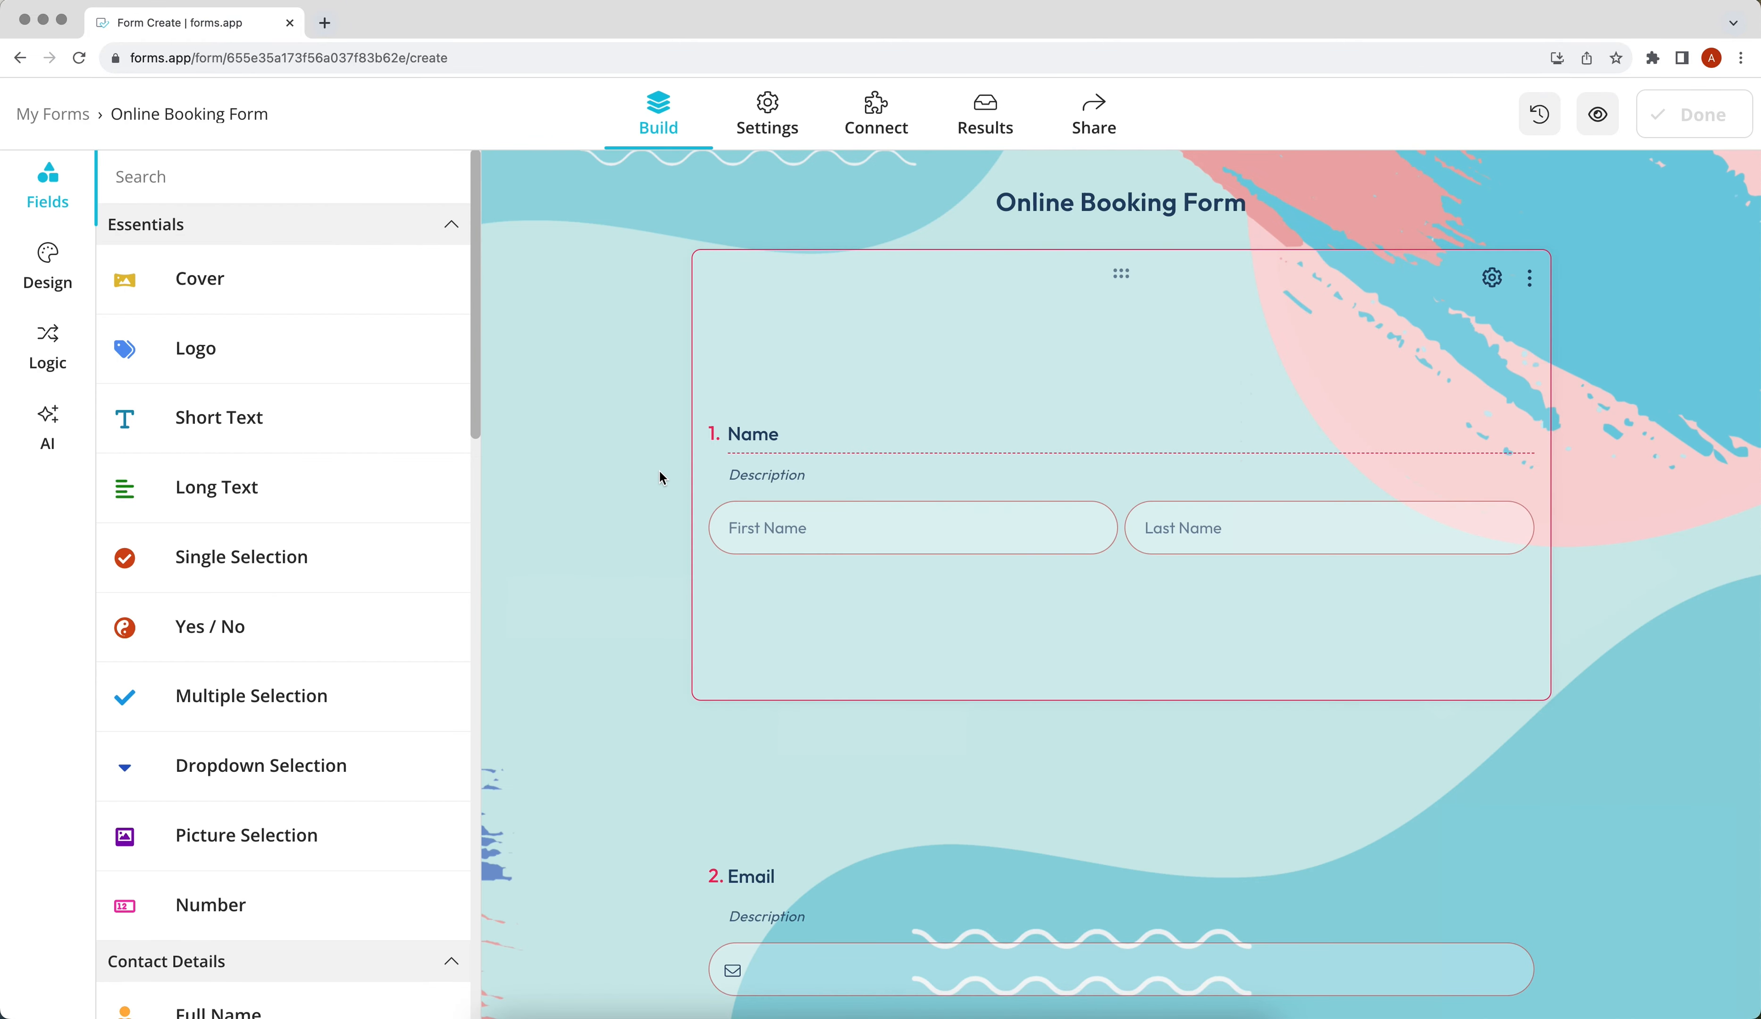
{"action": "left_click", "coordinate": [868, 135]}
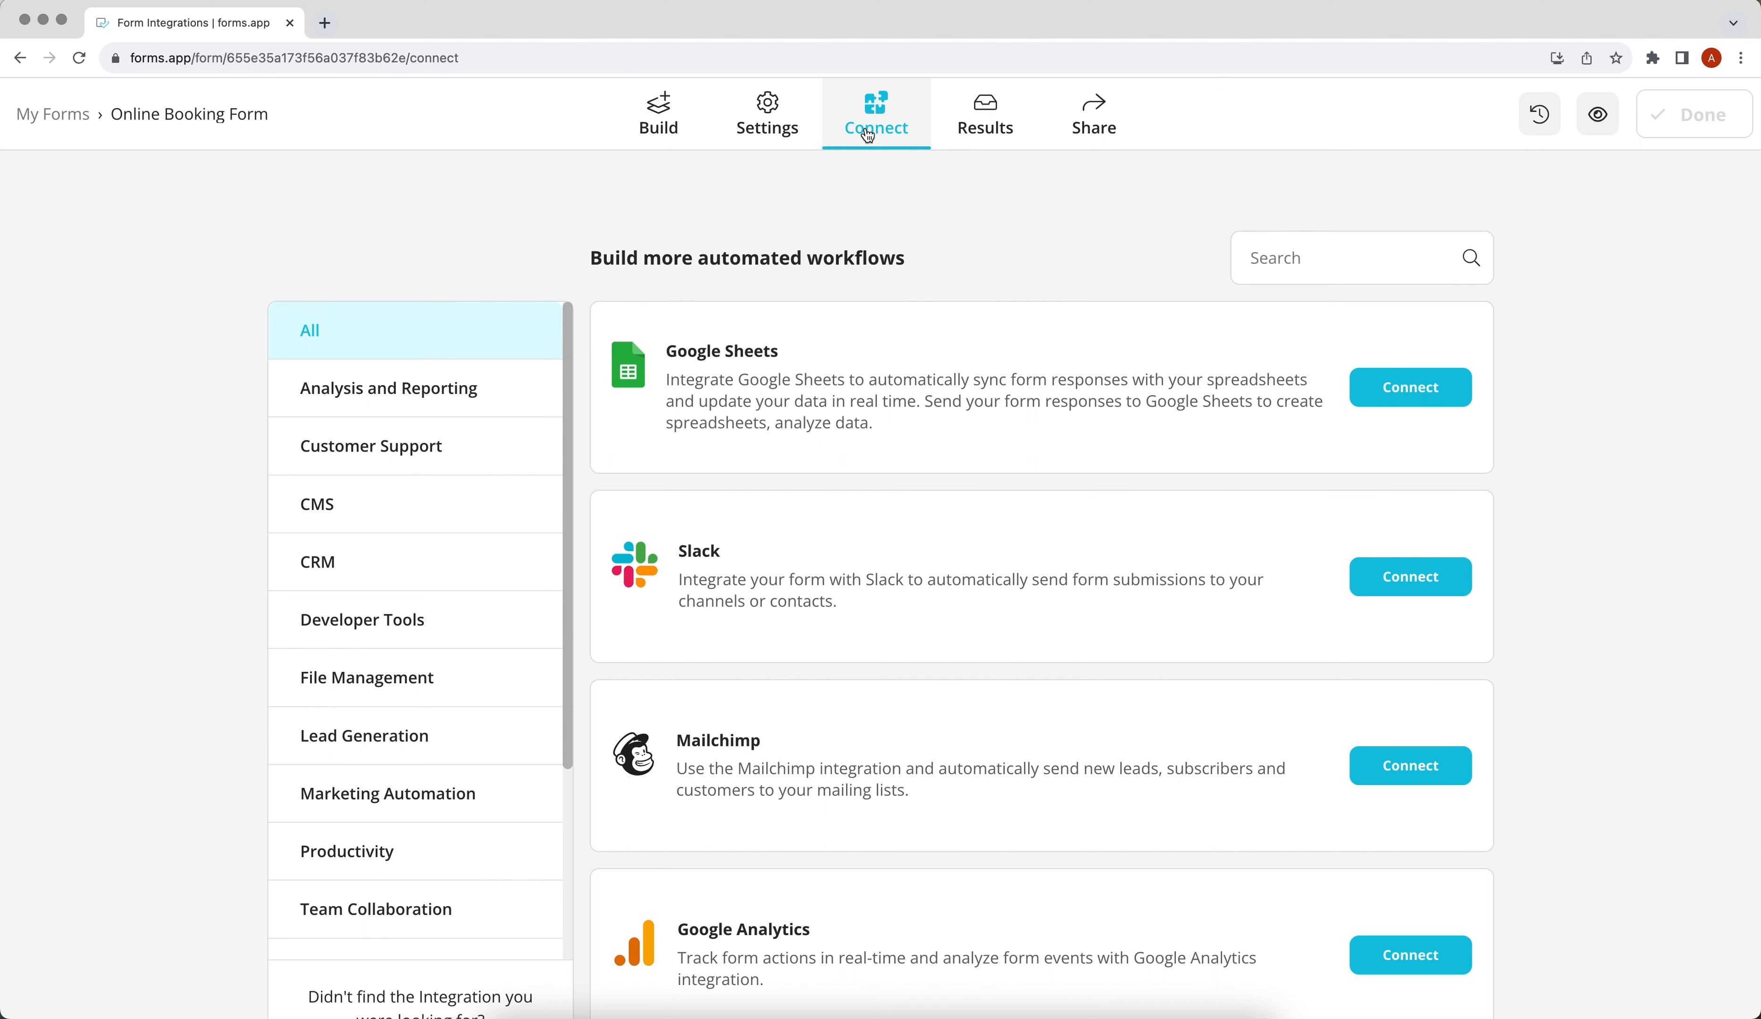
{"action": "scroll", "coordinate": [911, 480], "scroll_direction": "down", "scroll_amount": 5}
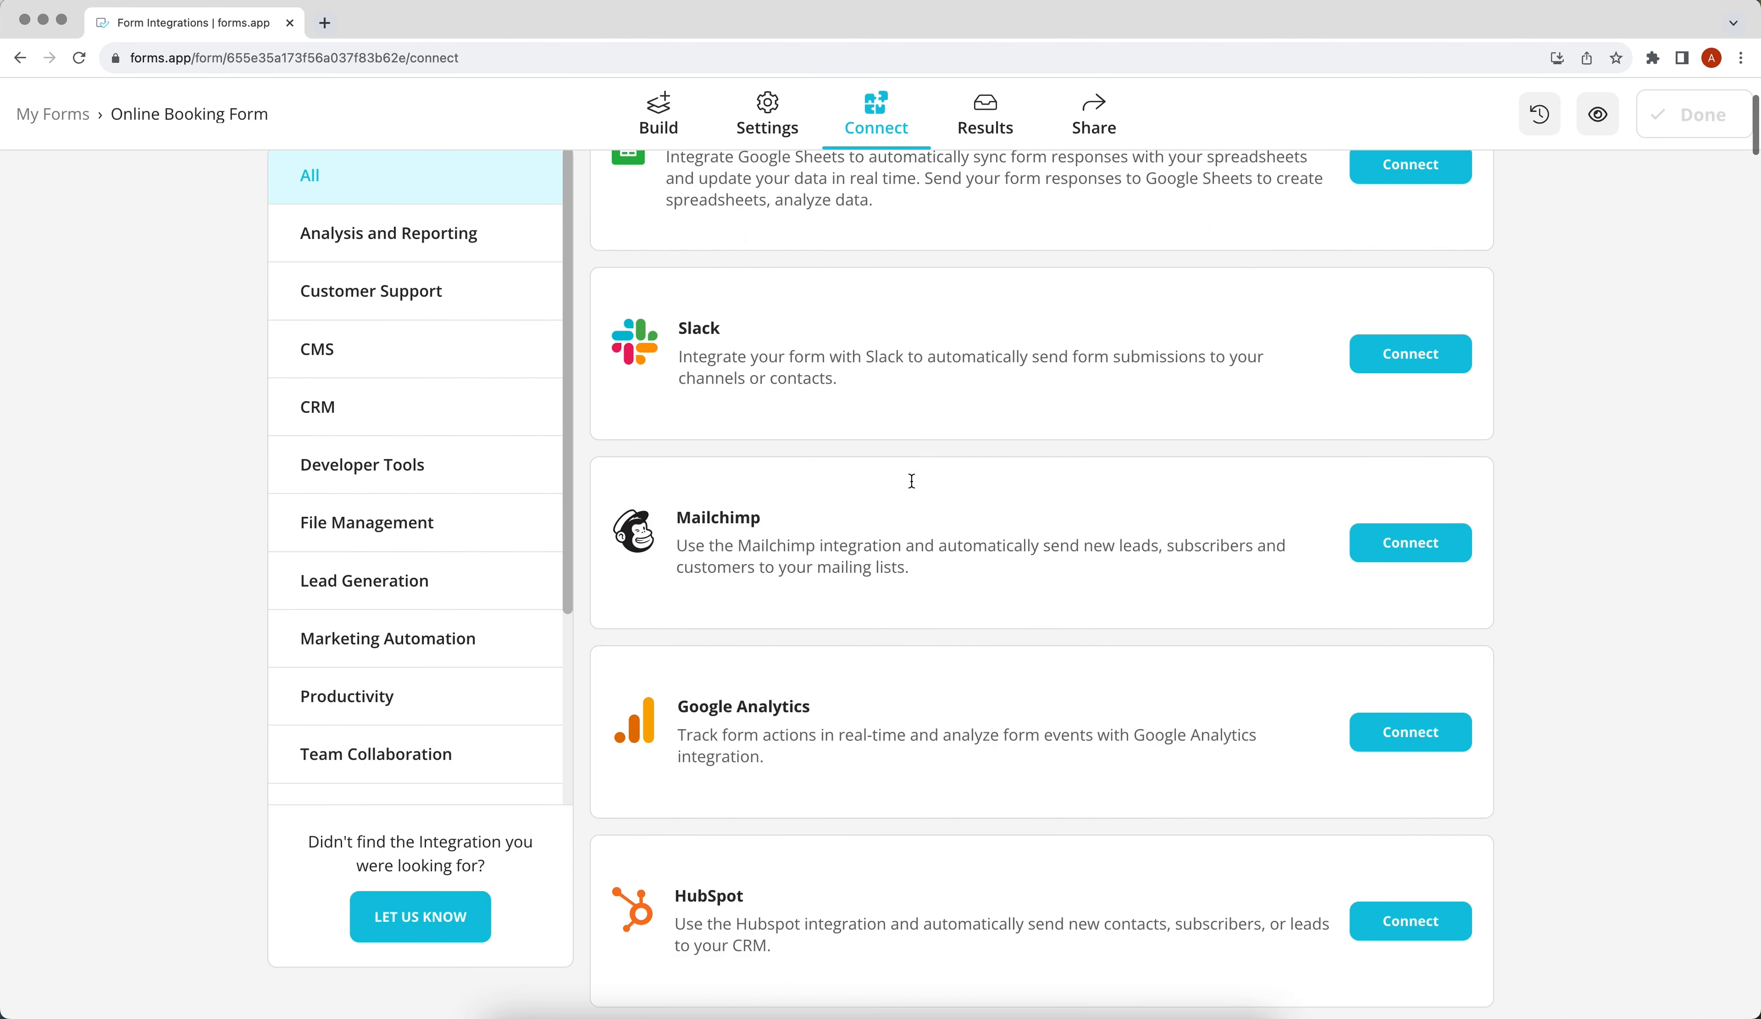
{"action": "scroll", "coordinate": [912, 481], "scroll_direction": "down", "scroll_amount": 14}
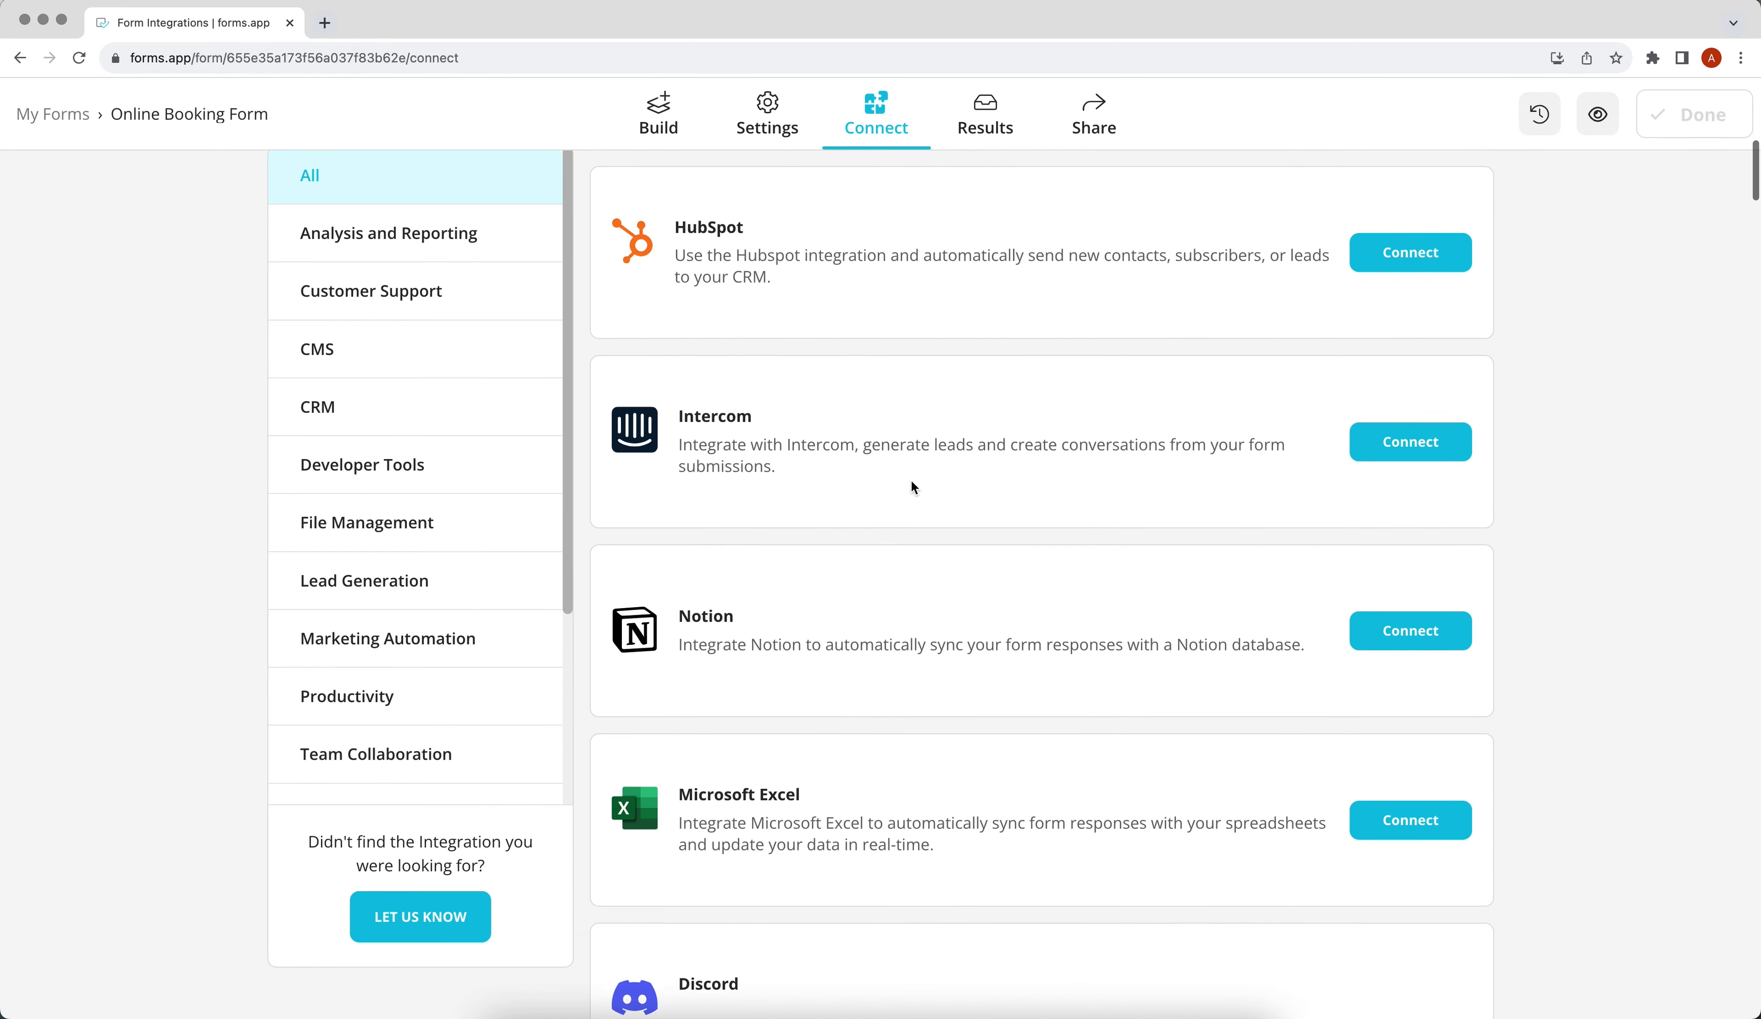
{"action": "scroll", "coordinate": [912, 480], "scroll_direction": "down", "scroll_amount": 15}
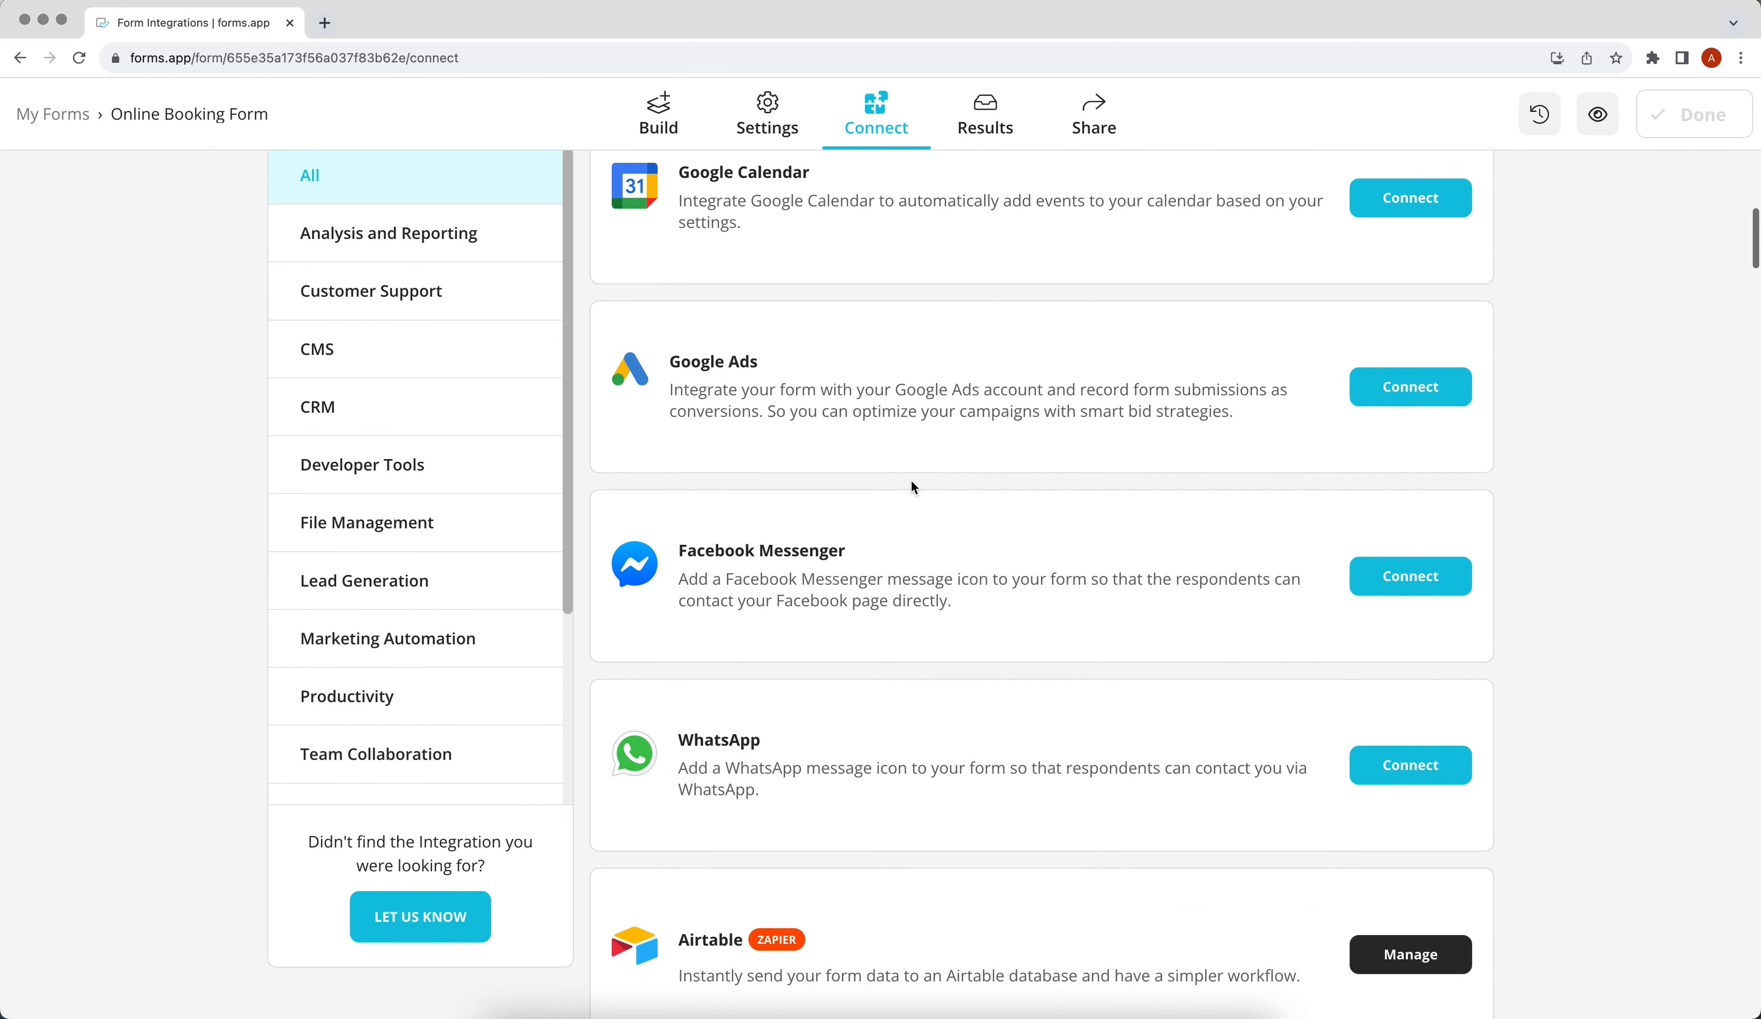
{"action": "scroll", "coordinate": [911, 482], "scroll_direction": "down", "scroll_amount": 11}
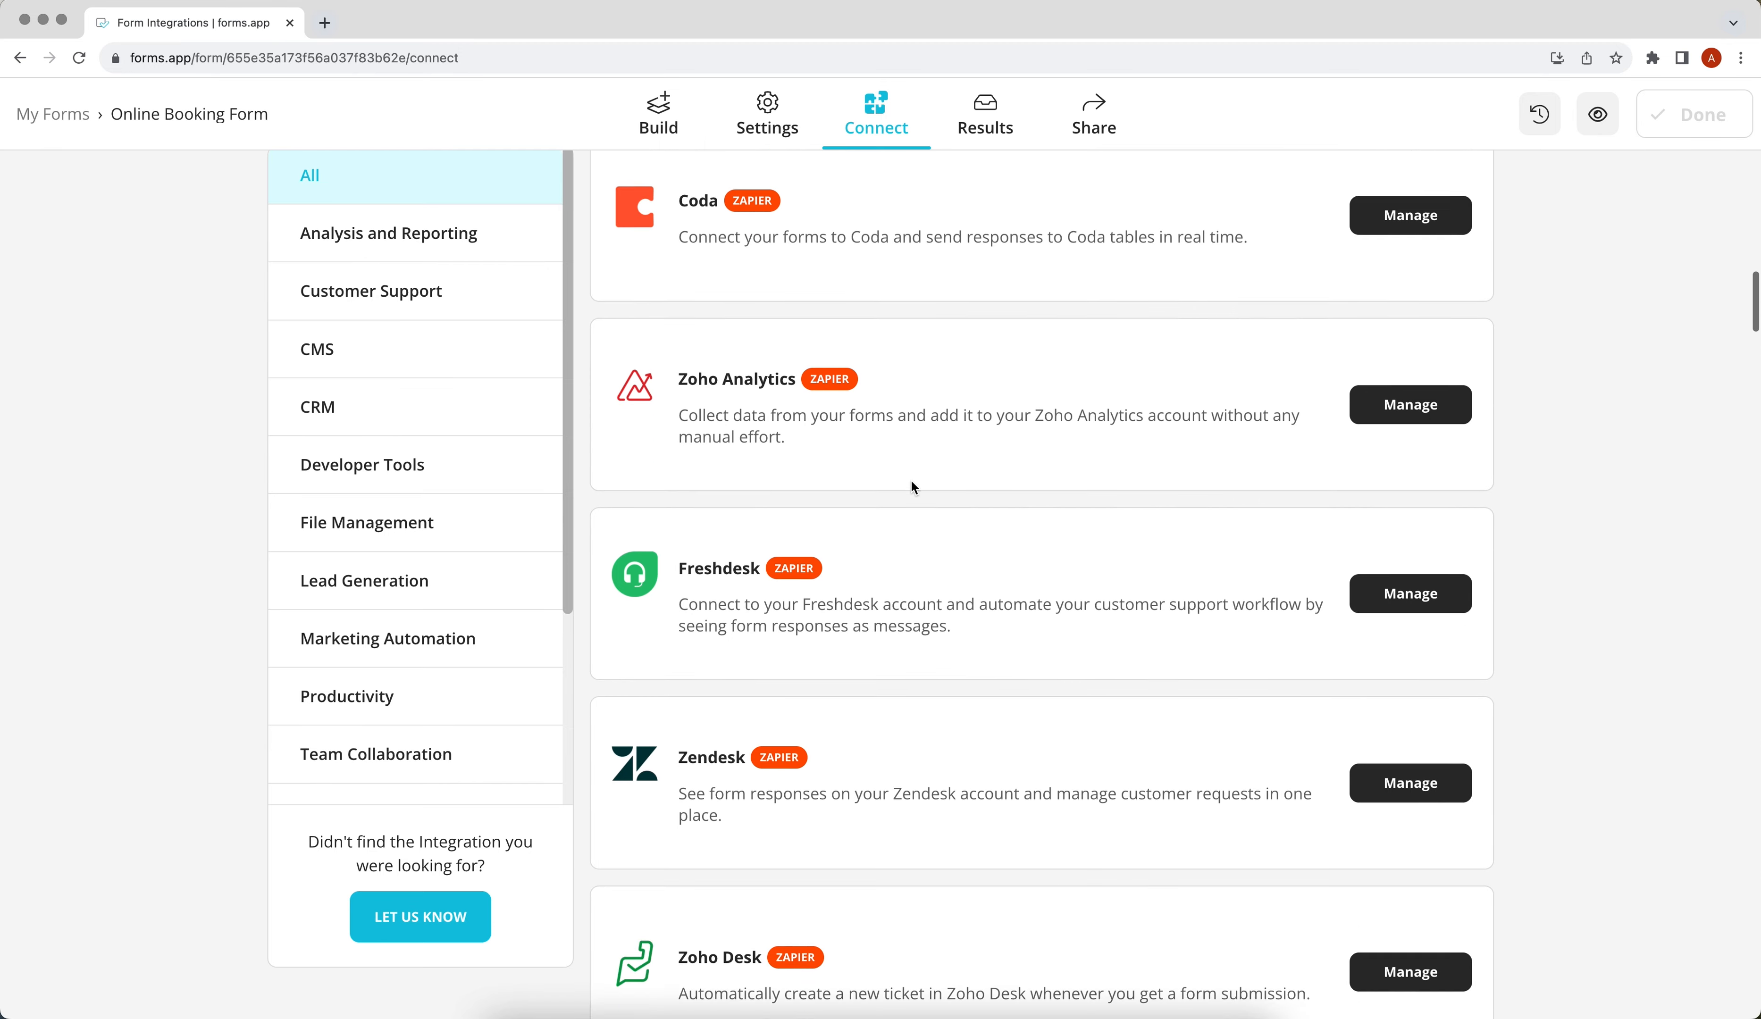
{"action": "scroll", "coordinate": [914, 487], "scroll_direction": "down", "scroll_amount": 13}
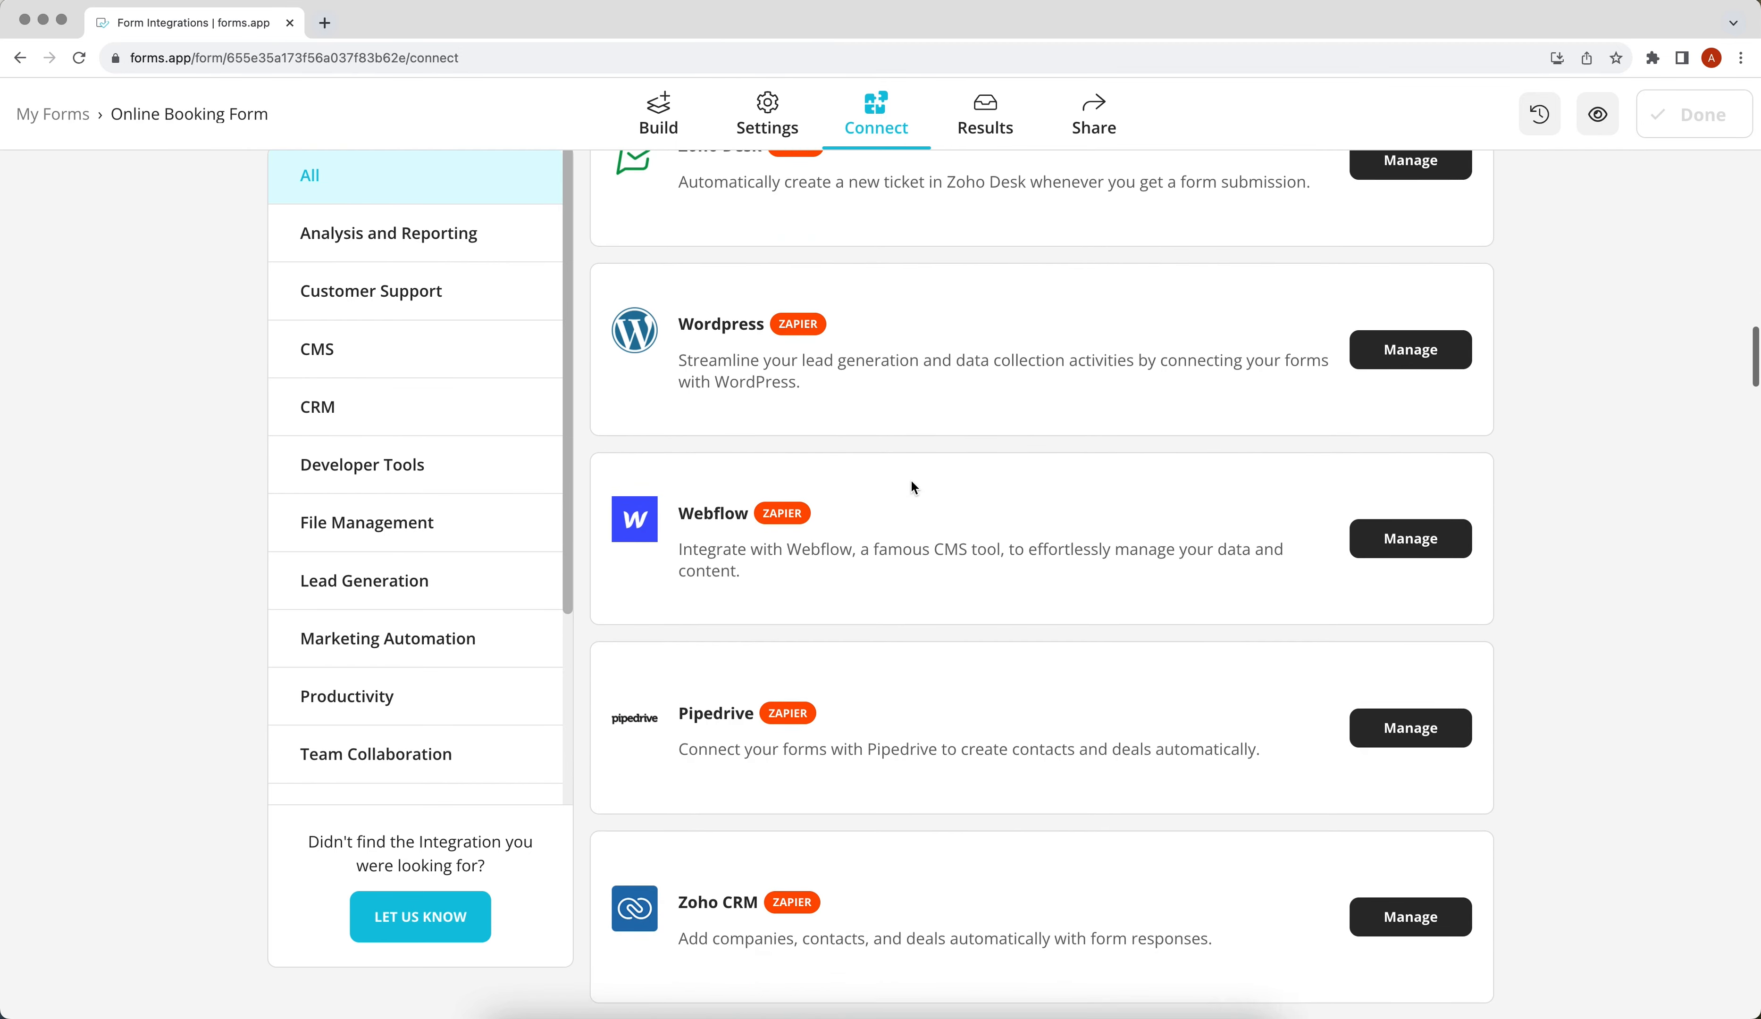
{"action": "scroll", "coordinate": [914, 487], "scroll_direction": "down", "scroll_amount": 3}
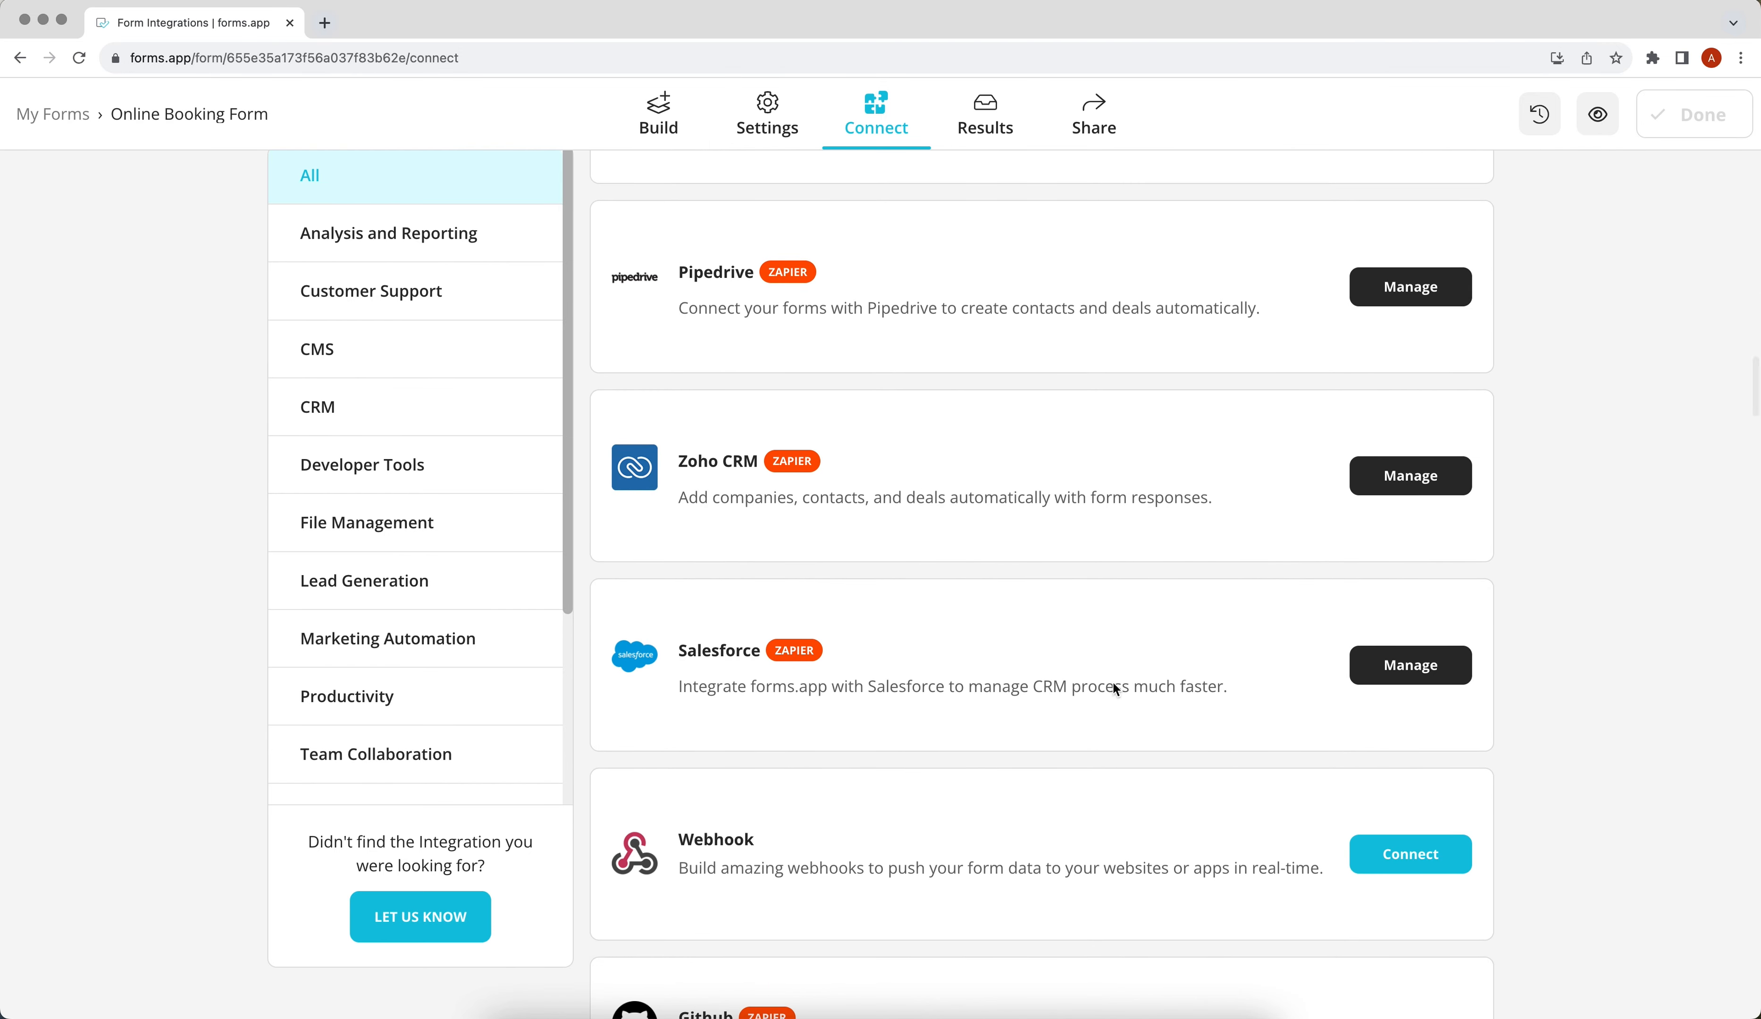
{"action": "left_click", "coordinate": [1354, 848]}
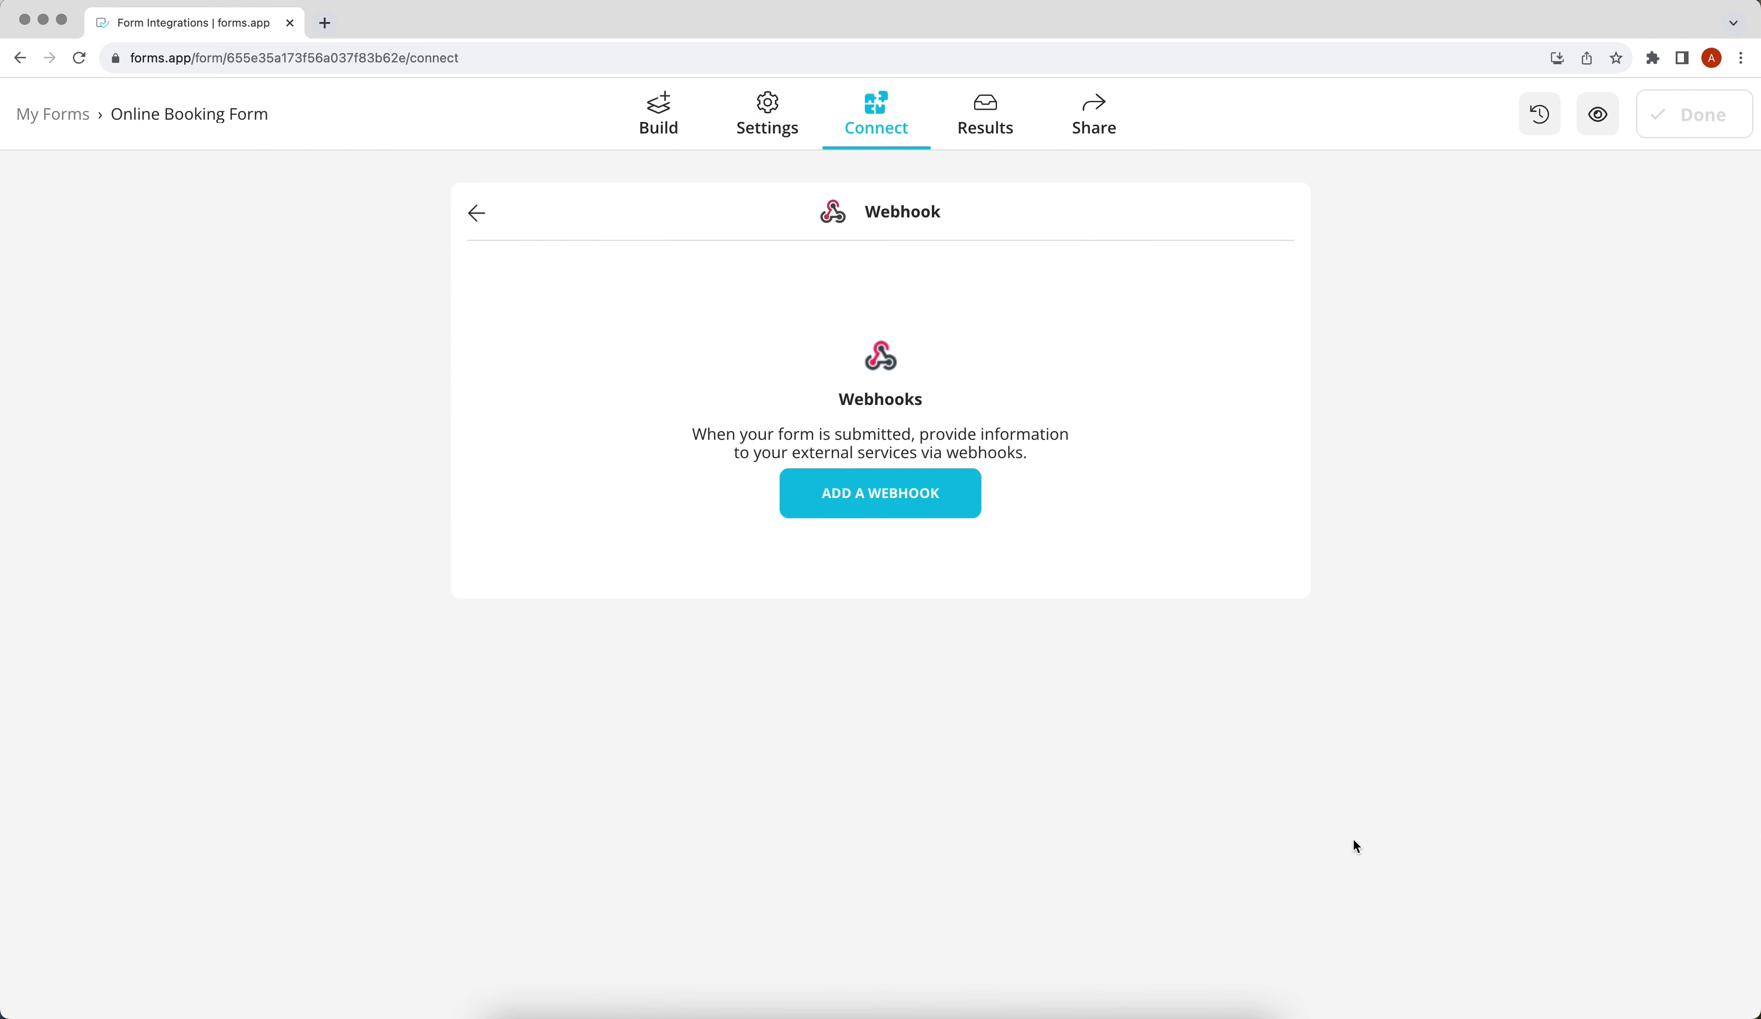
Add a webhook using the pasted ApiX-Drive URL and save it.
{"action": "left_click", "coordinate": [897, 501]}
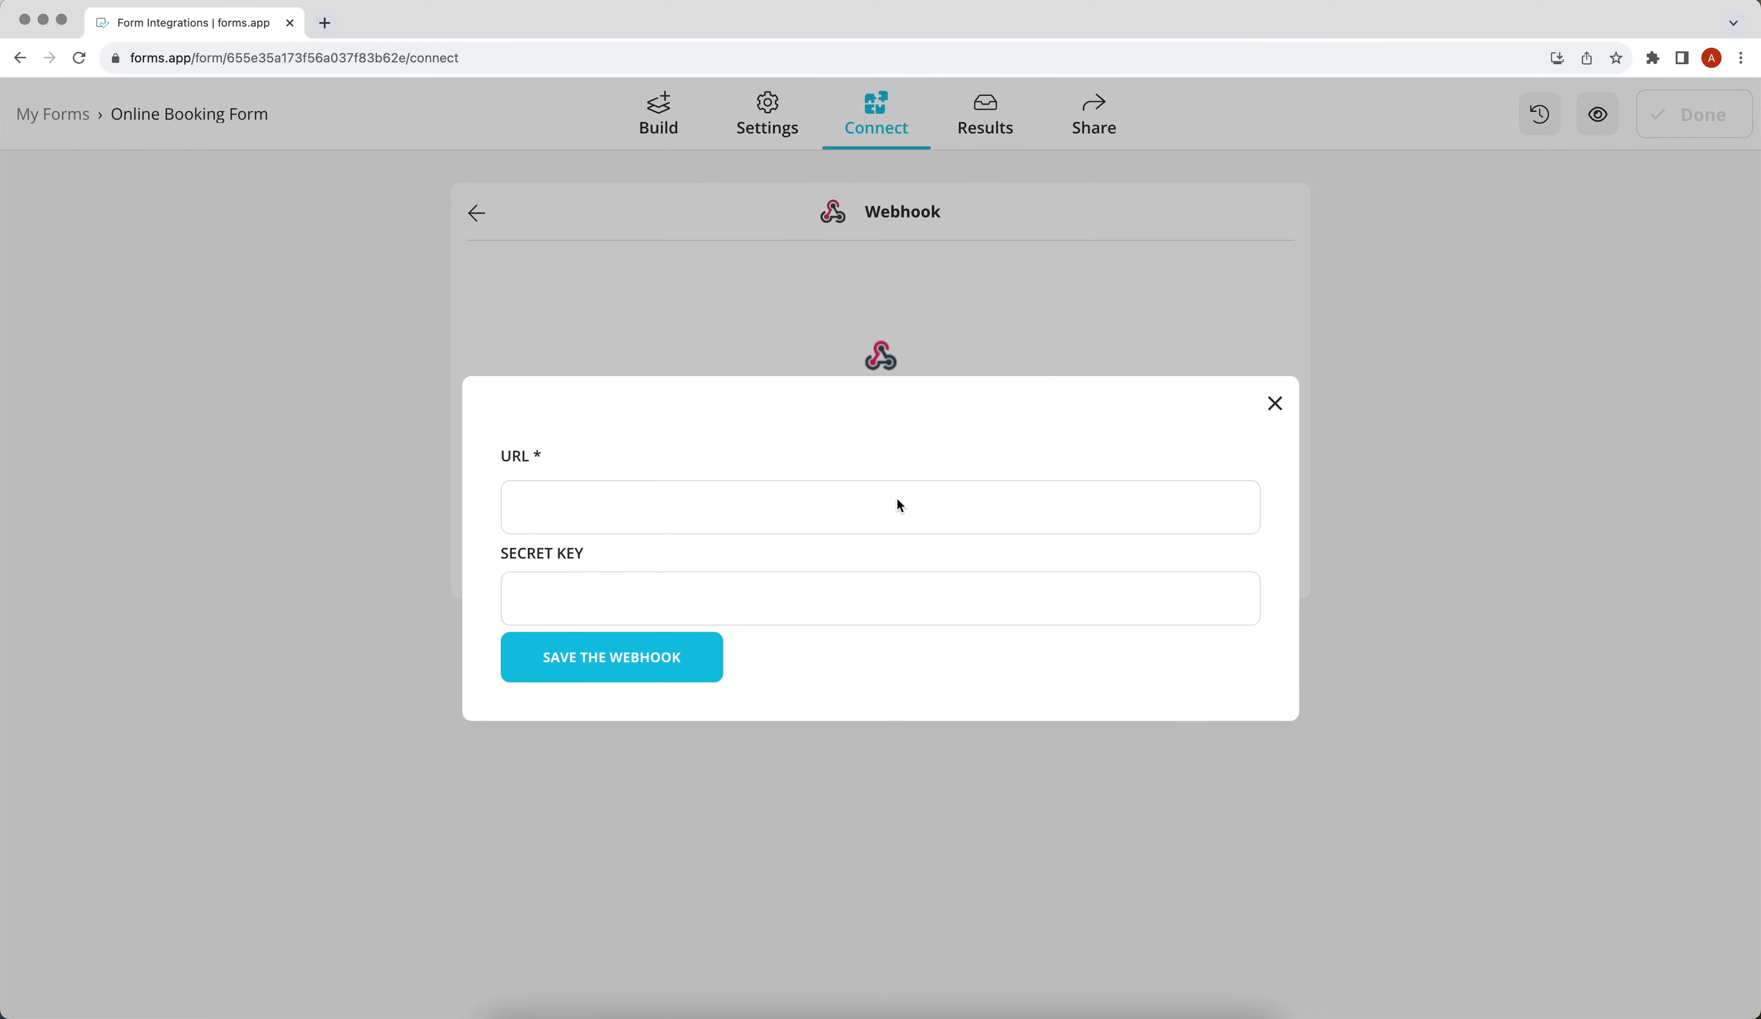
{"action": "right_click", "coordinate": [586, 515]}
{"action": "left_click", "coordinate": [611, 652]}
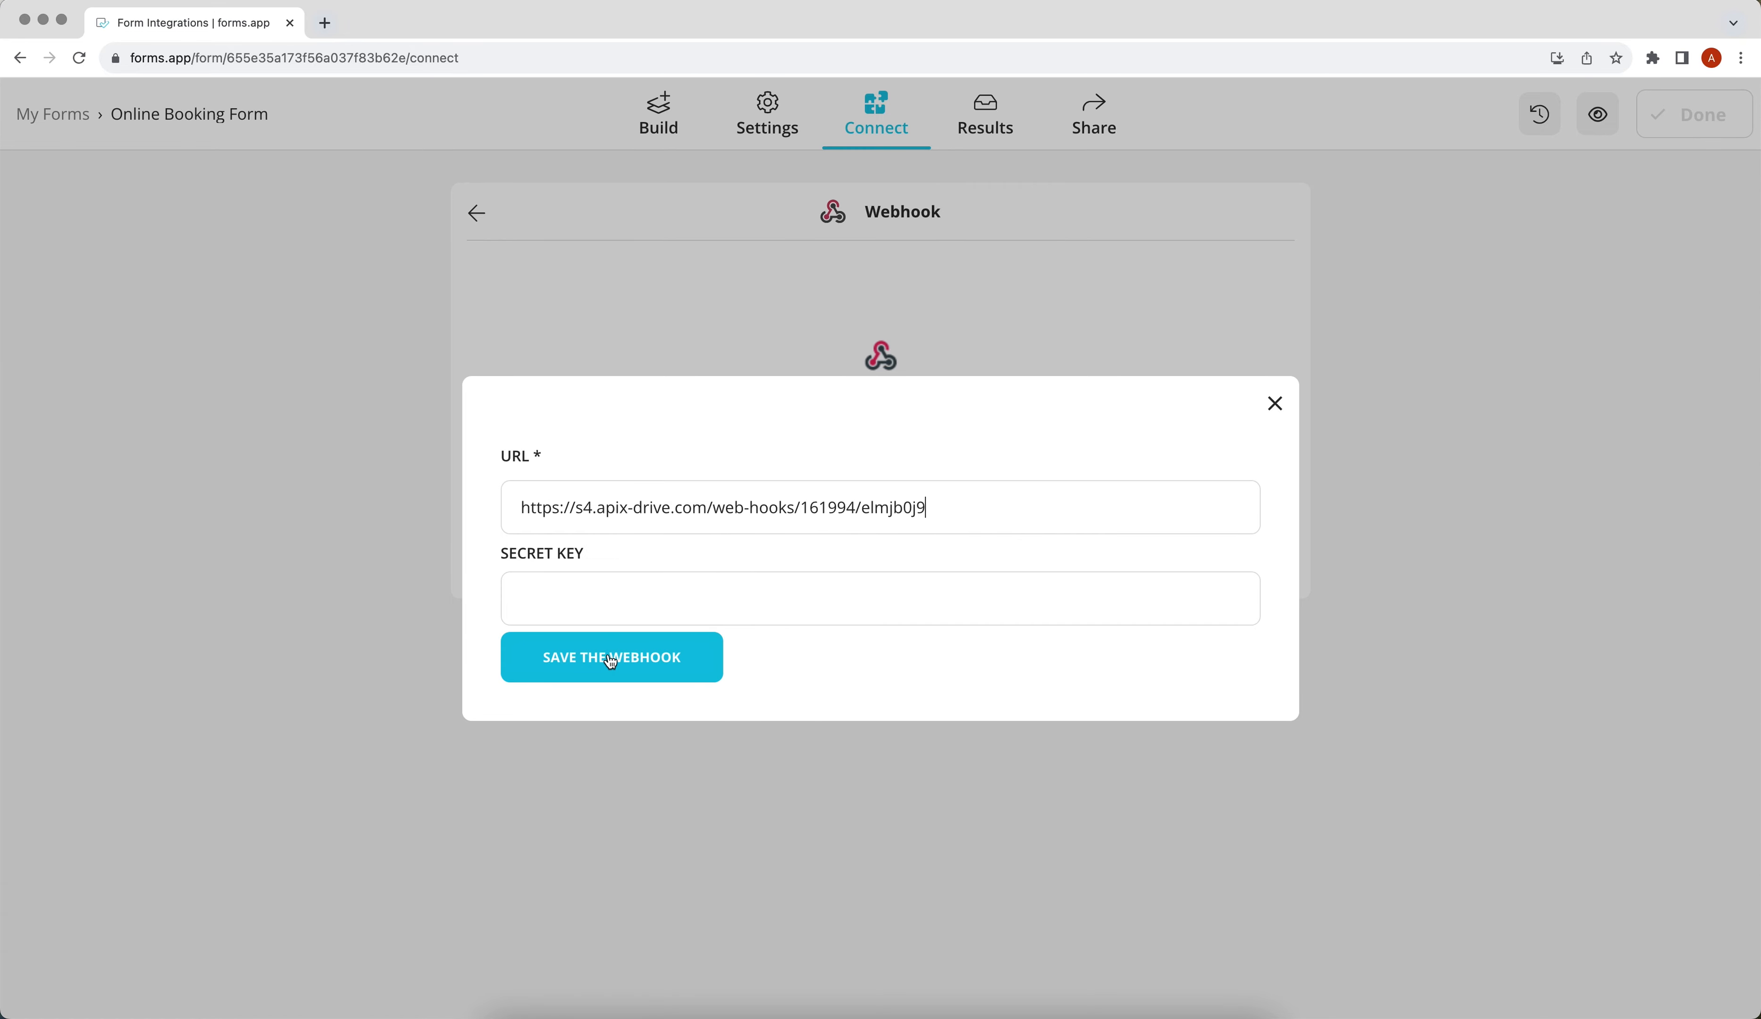
{"action": "left_click", "coordinate": [518, 656]}
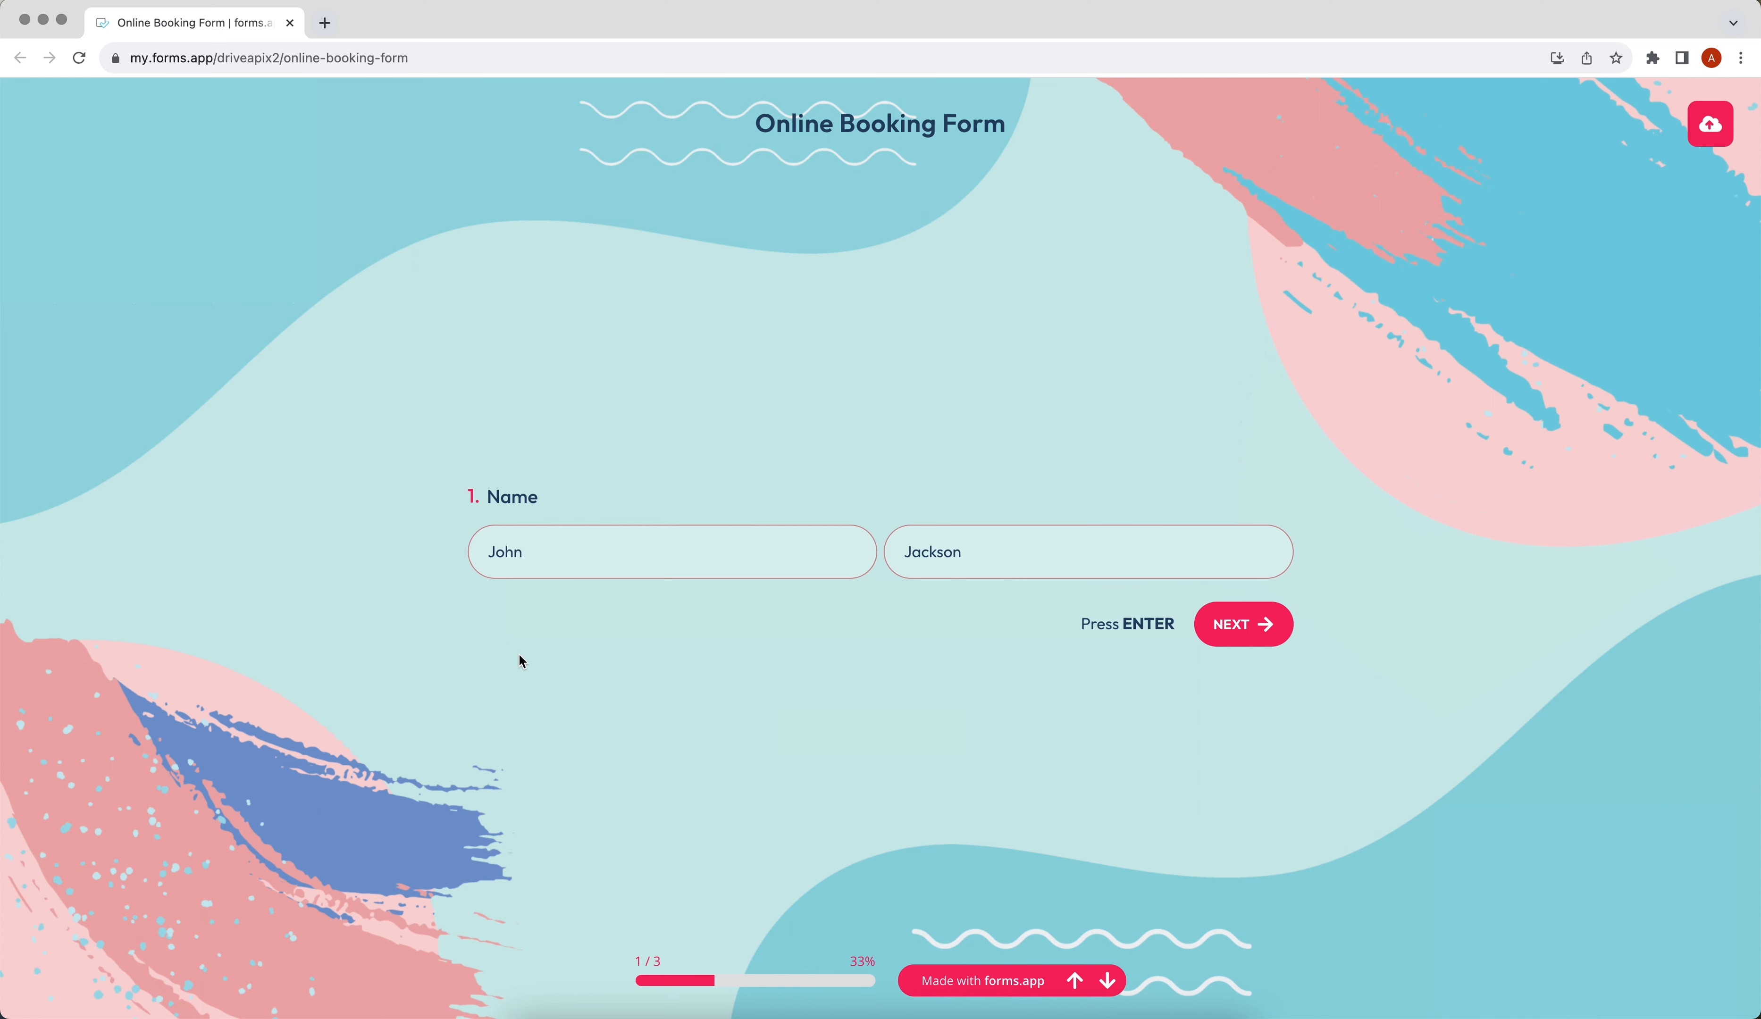
Submit the test booking, then advance ApiX-Drive's data source setup to the Filter step.
{"action": "key", "text": "Return"}
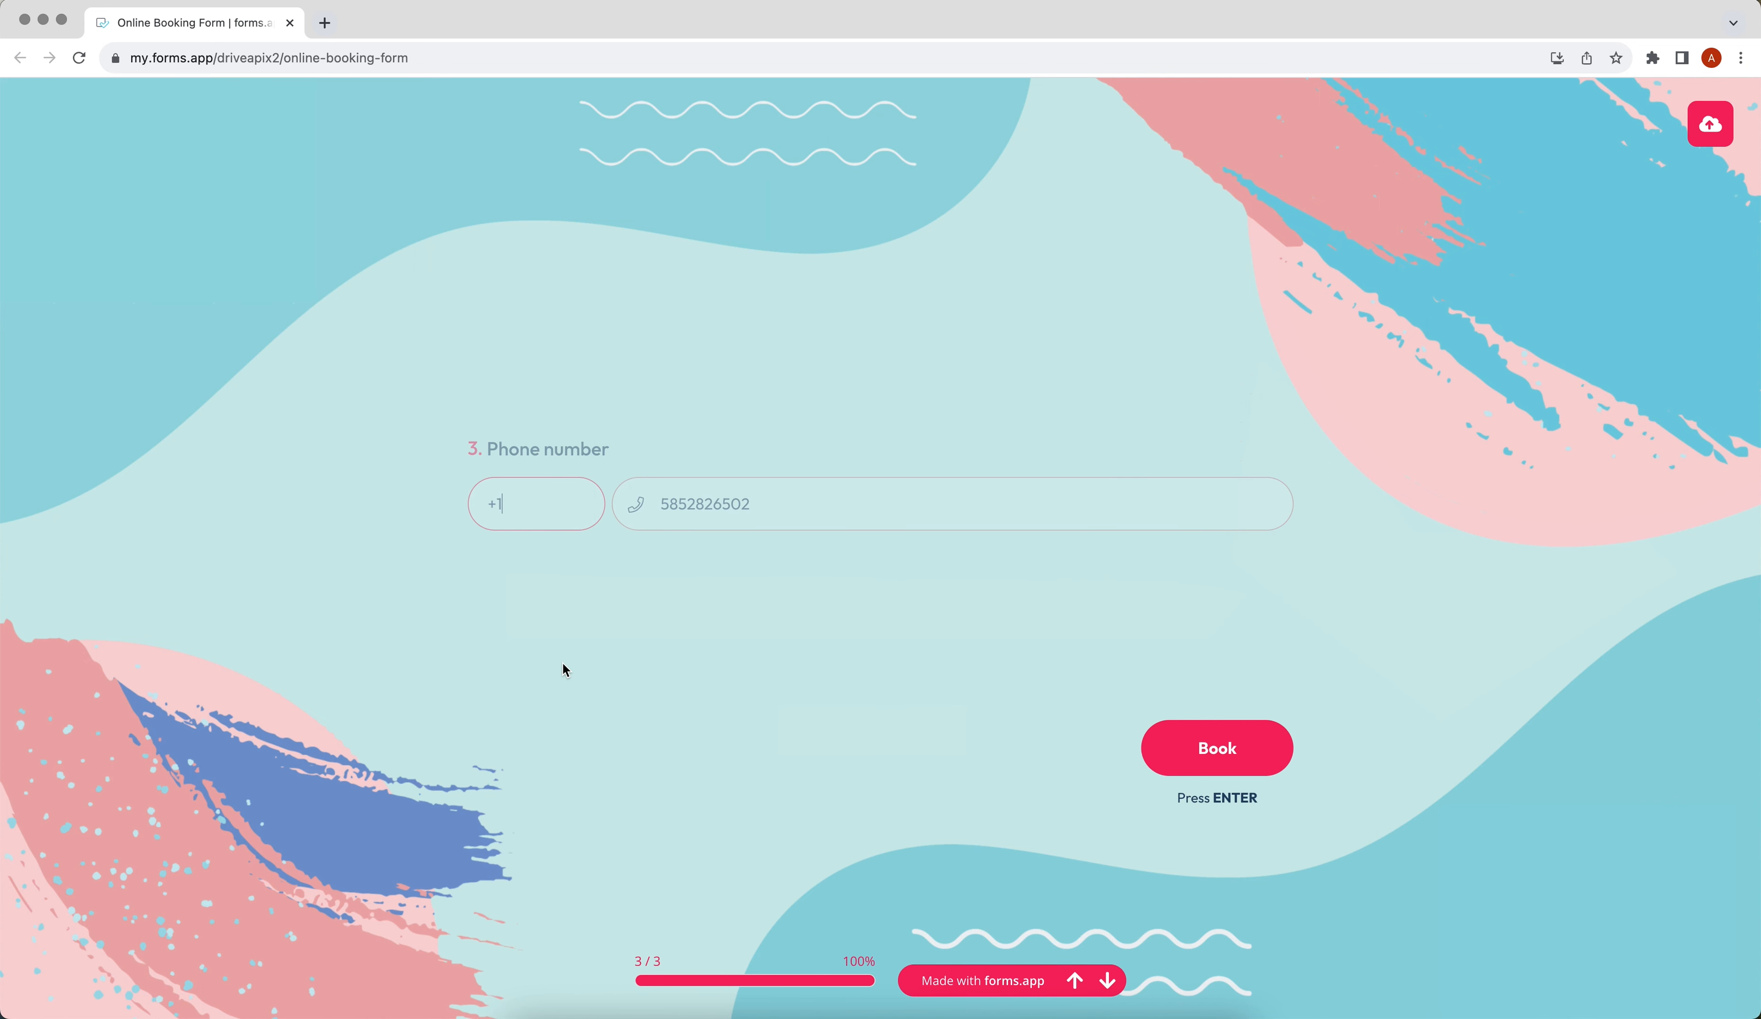
{"action": "left_click", "coordinate": [1162, 762]}
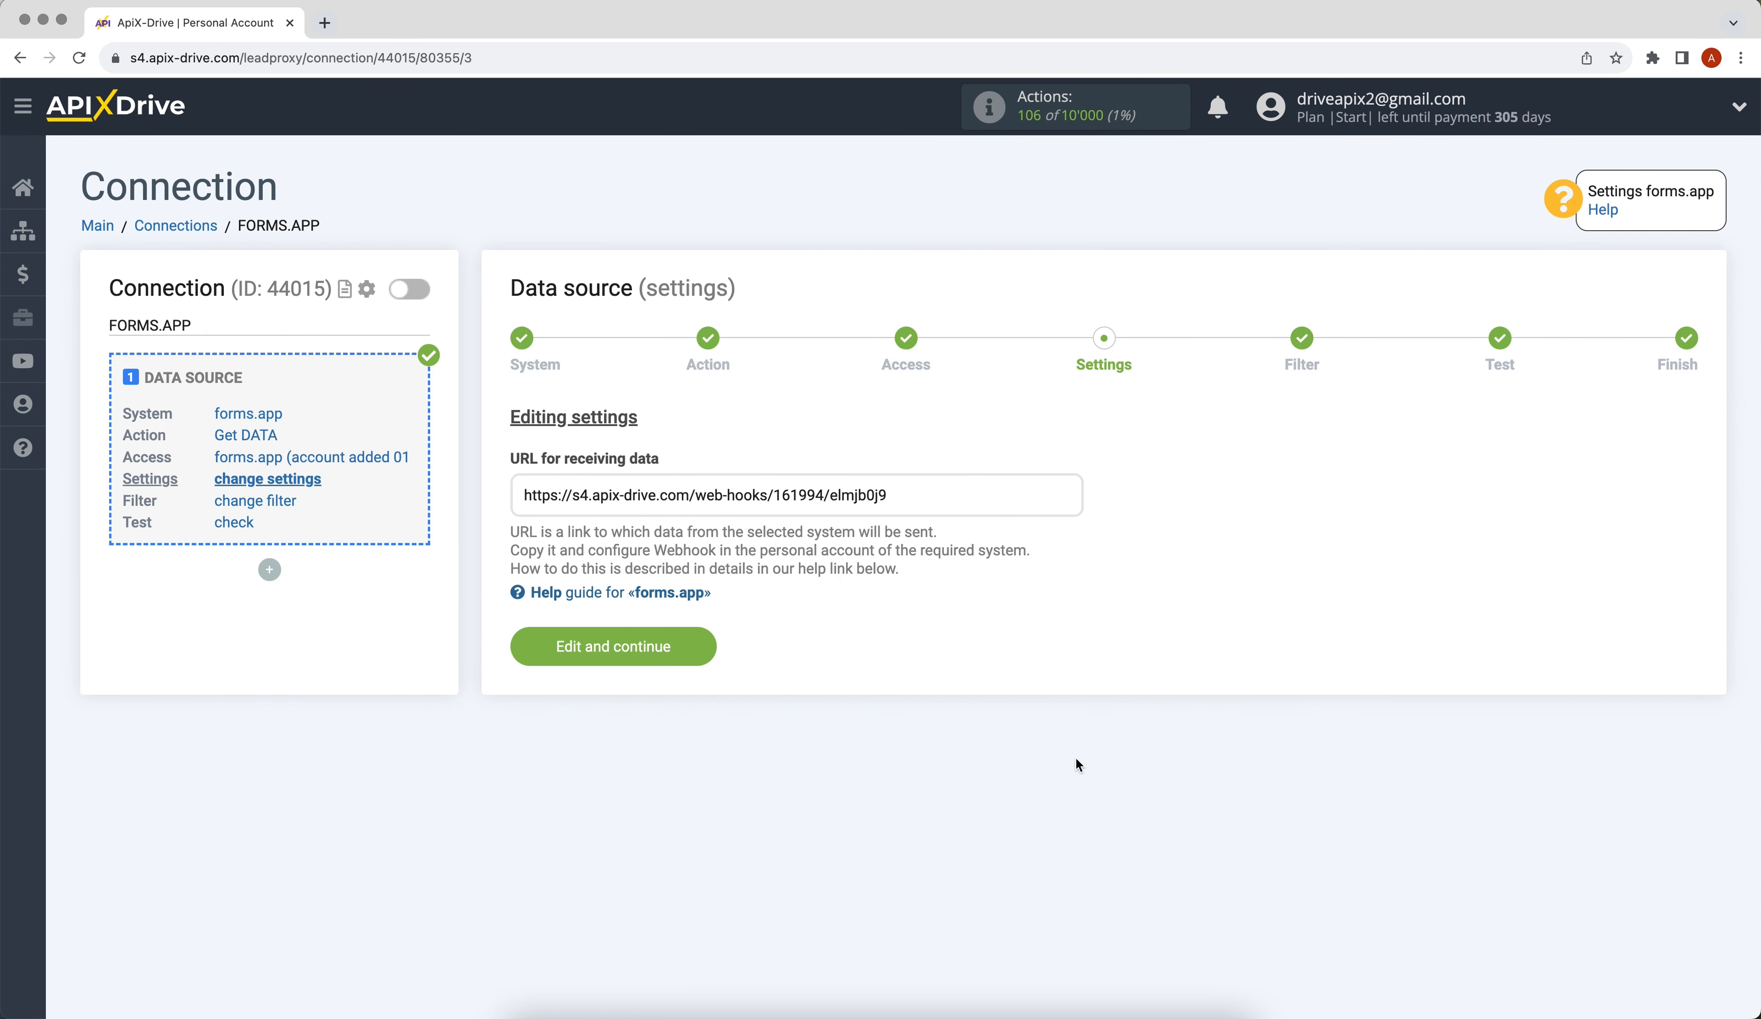
{"action": "left_click", "coordinate": [517, 650]}
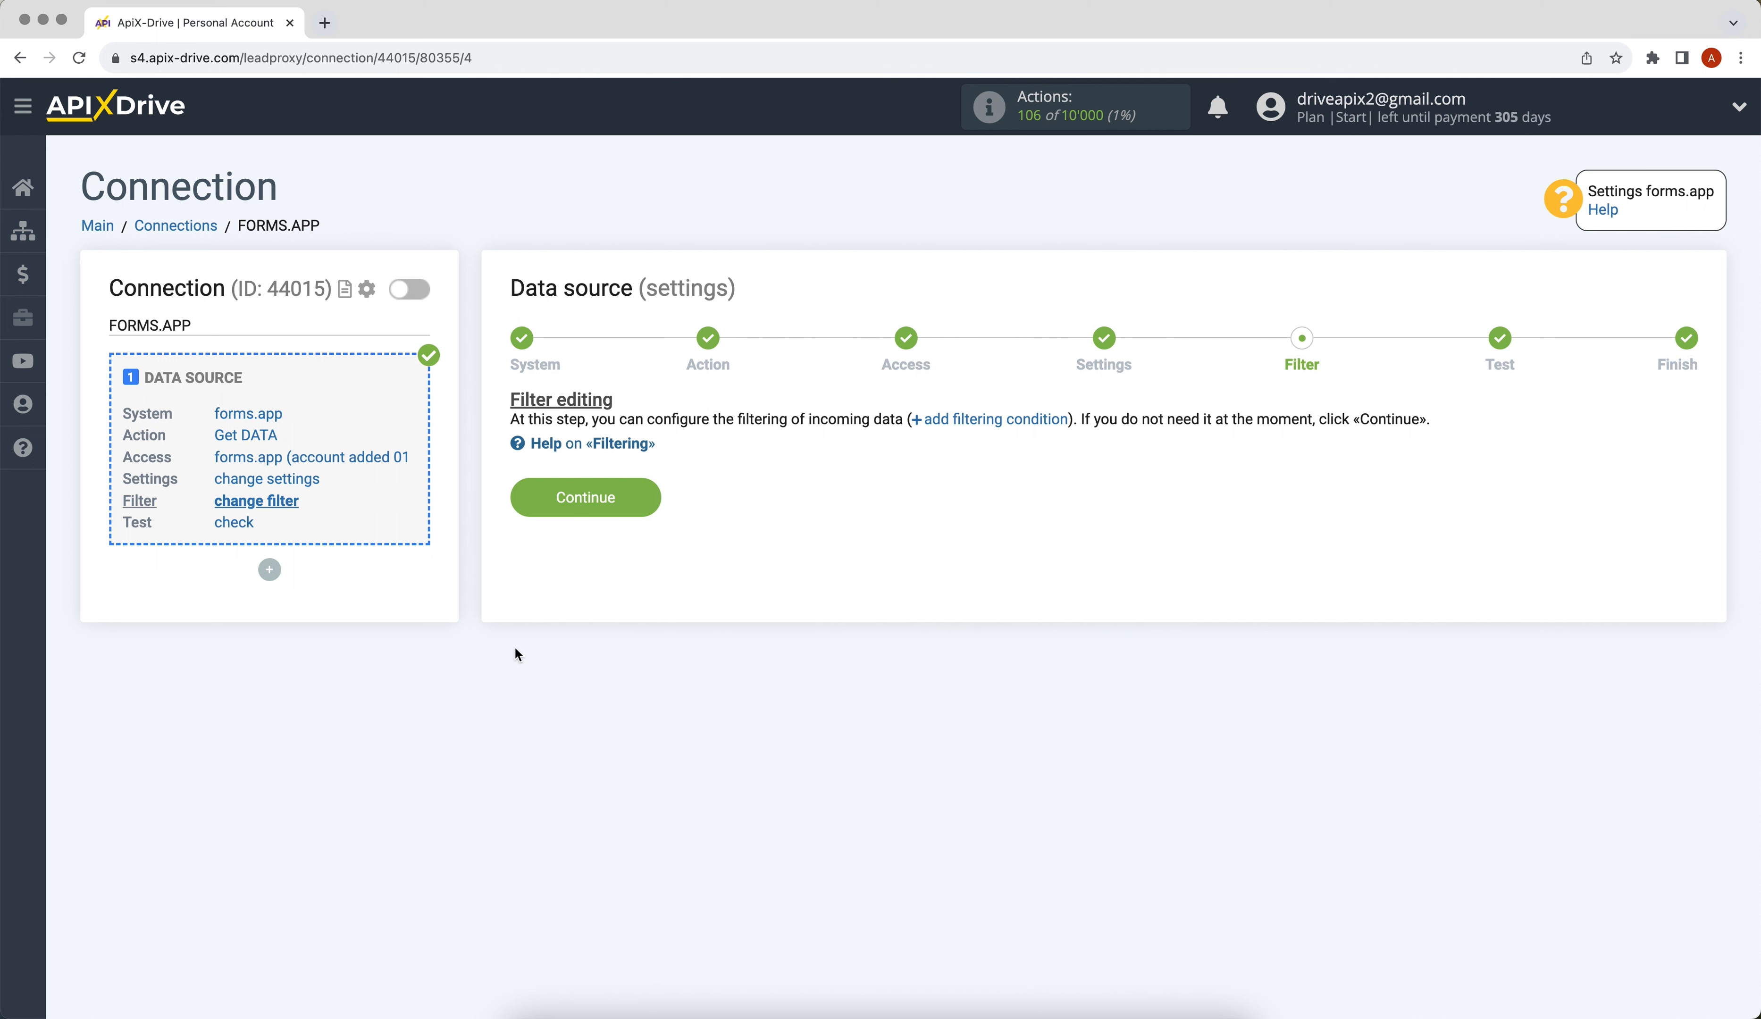
Skip filtering, review the loaded test booking fields, and finish the data source setup.
{"action": "left_click", "coordinate": [527, 510]}
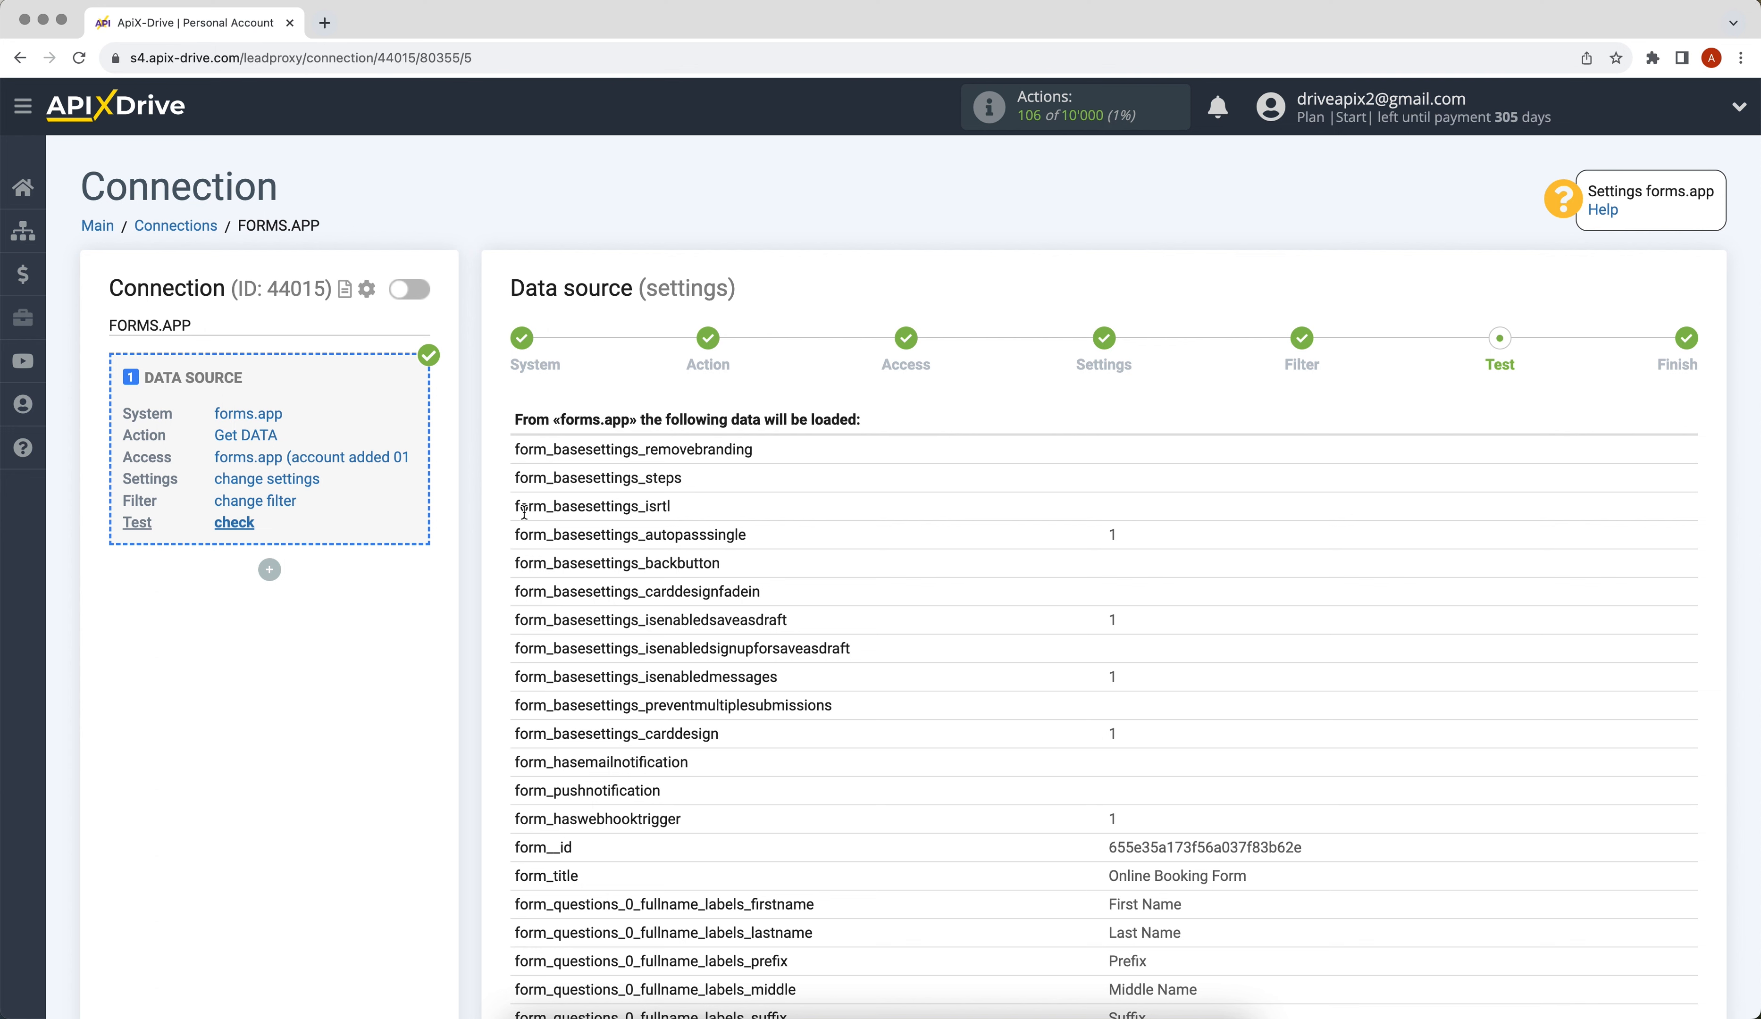
{"action": "scroll", "coordinate": [525, 511], "scroll_direction": "down", "scroll_amount": 10}
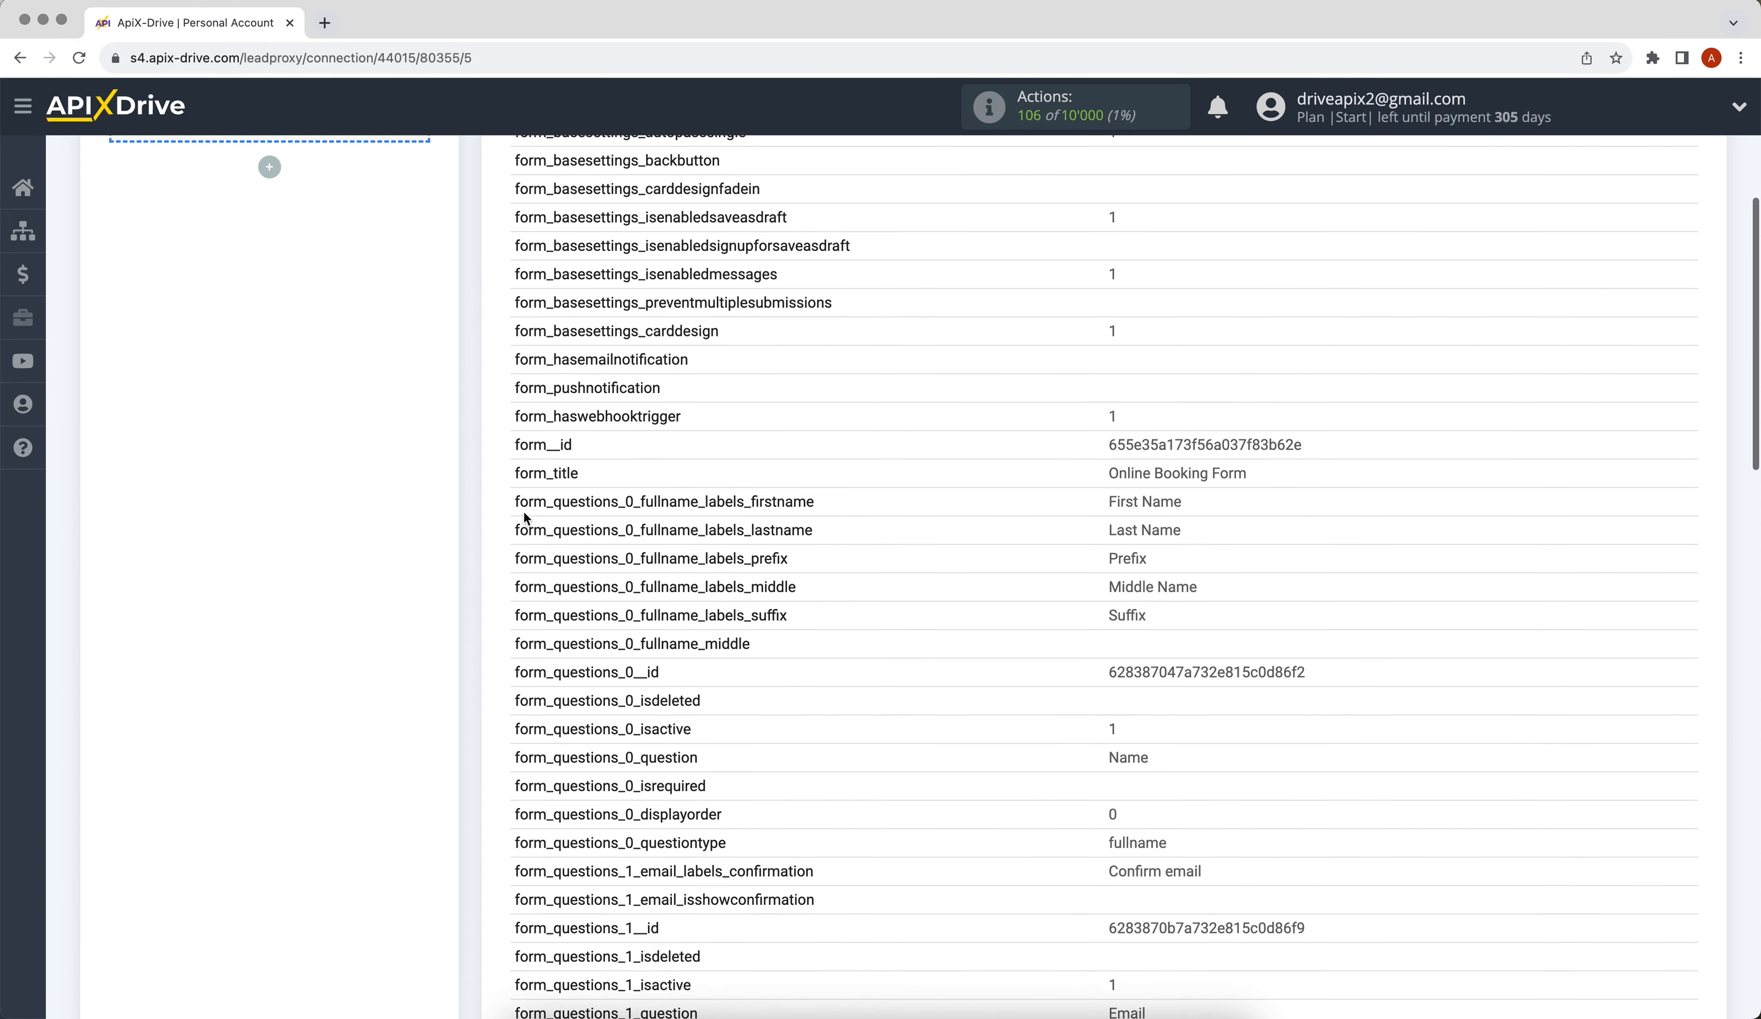
{"action": "scroll", "coordinate": [525, 518], "scroll_direction": "down", "scroll_amount": 7}
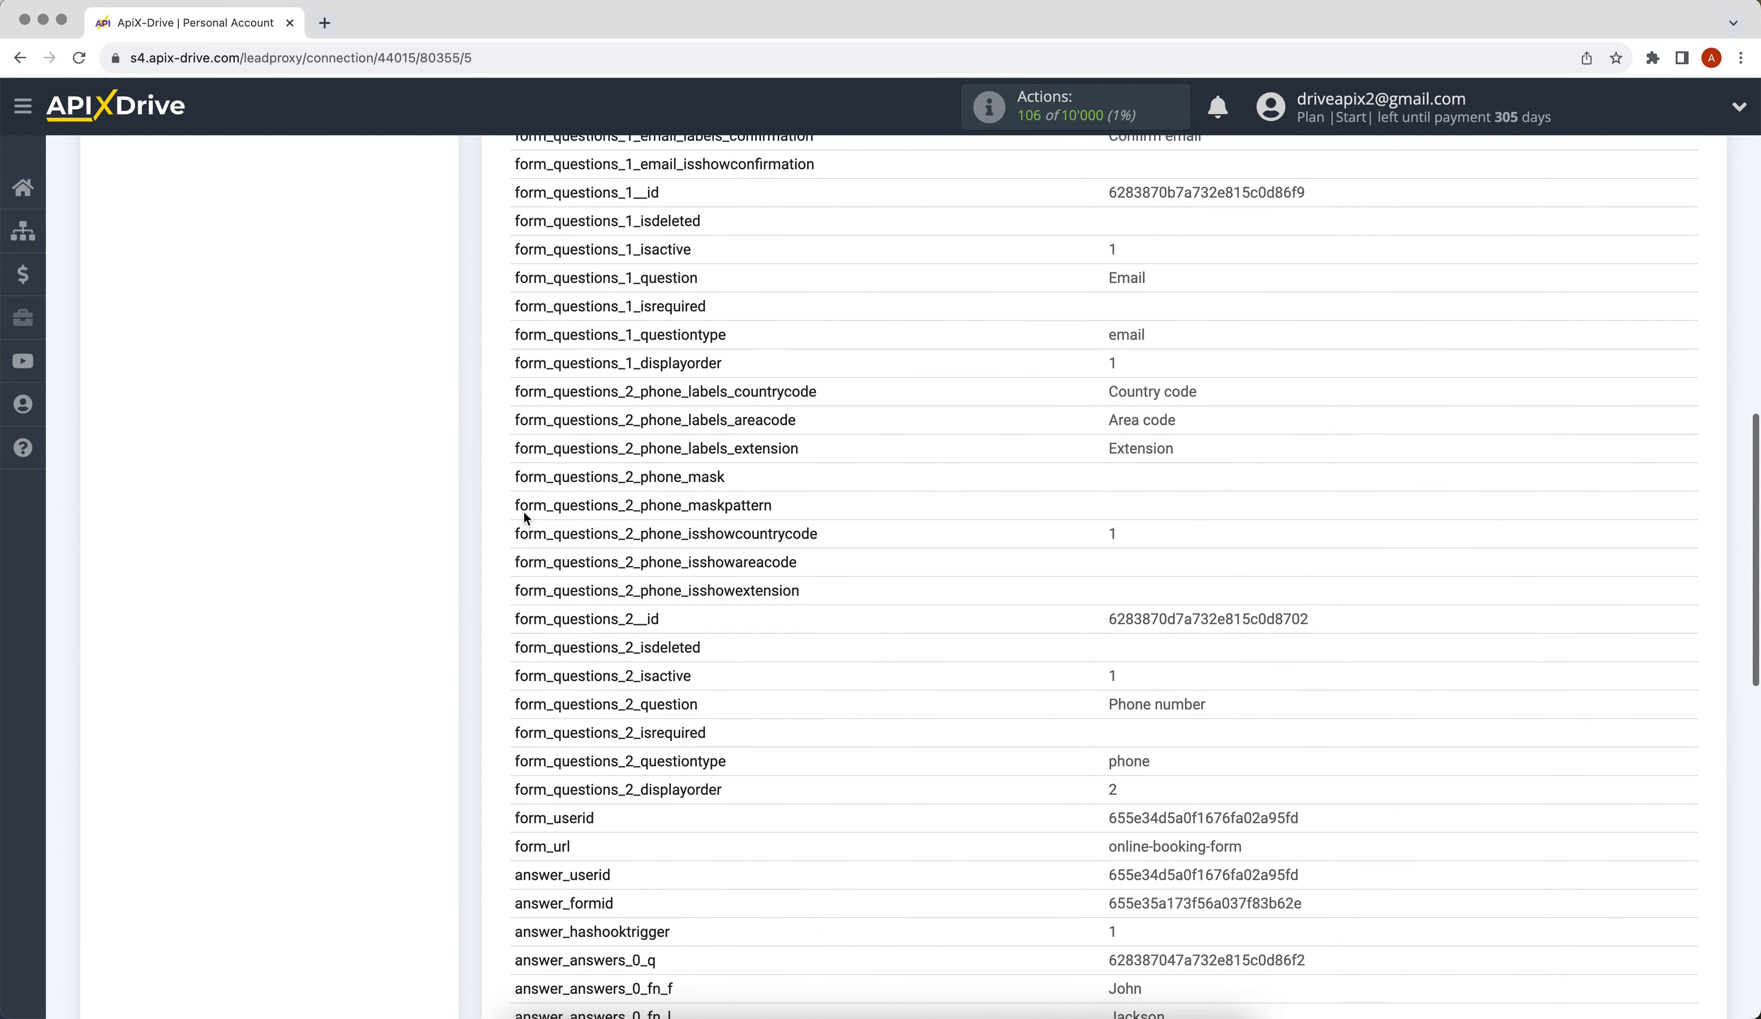
{"action": "scroll", "coordinate": [525, 511], "scroll_direction": "down", "scroll_amount": 5}
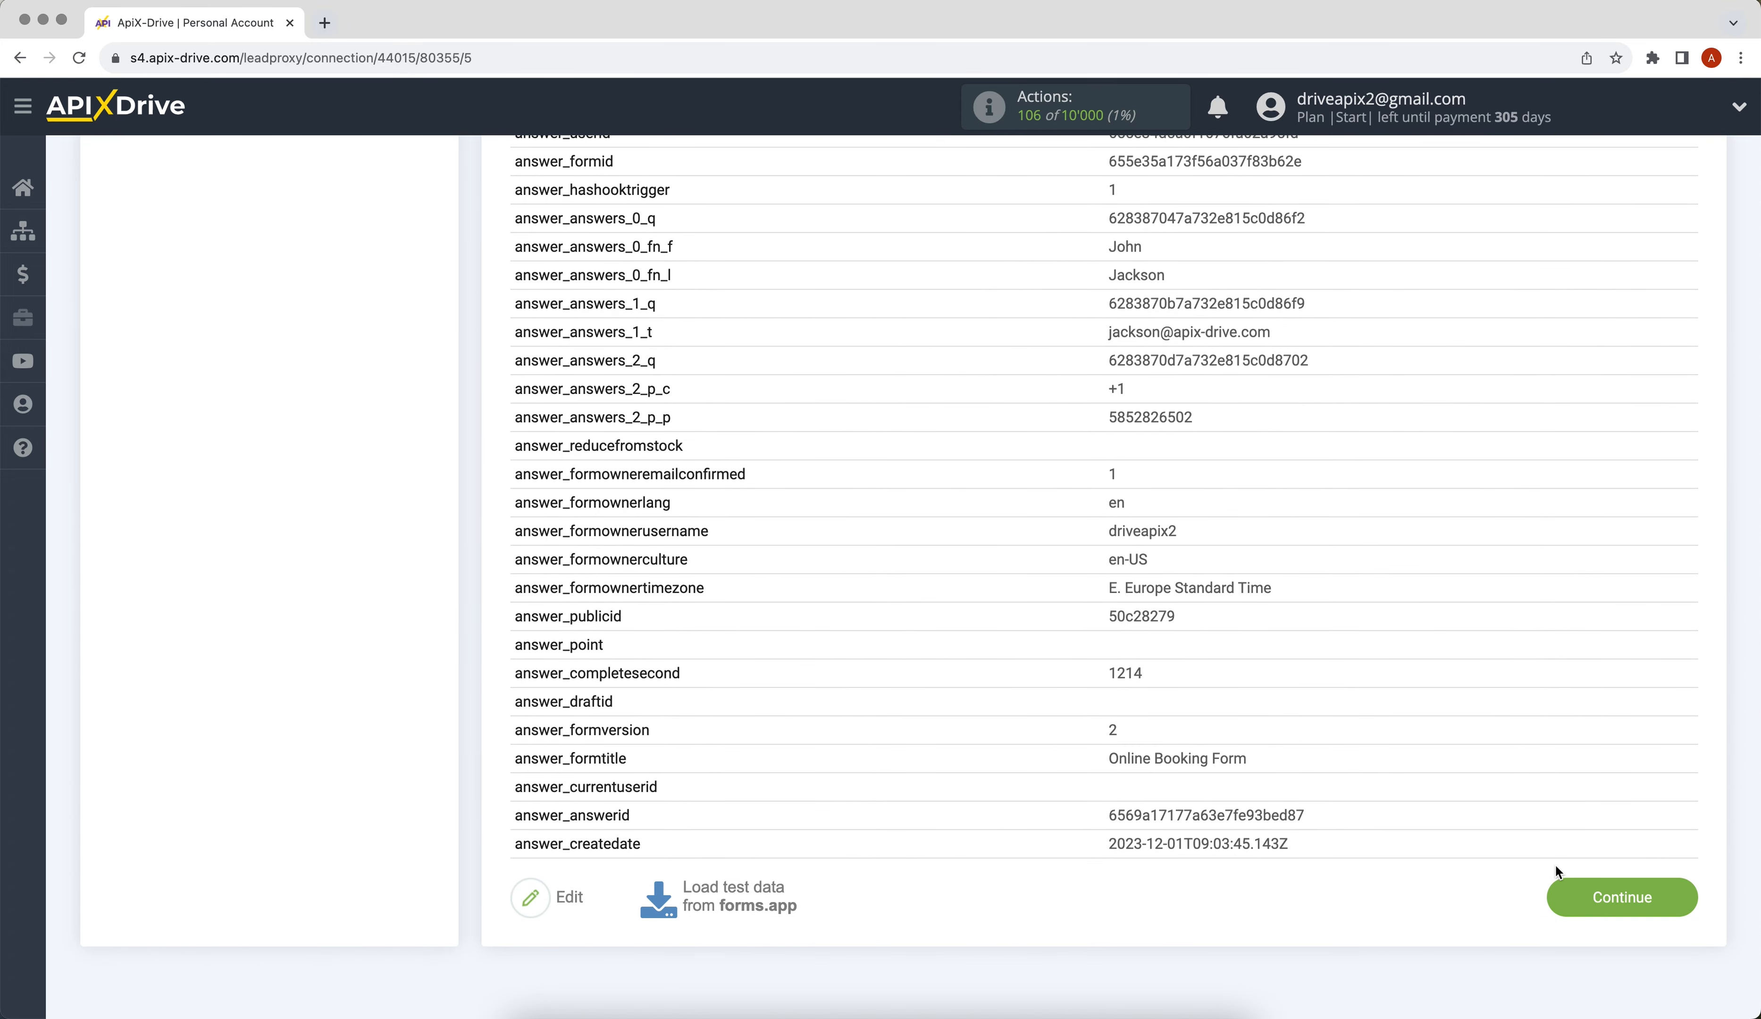
{"action": "left_click", "coordinate": [1557, 889]}
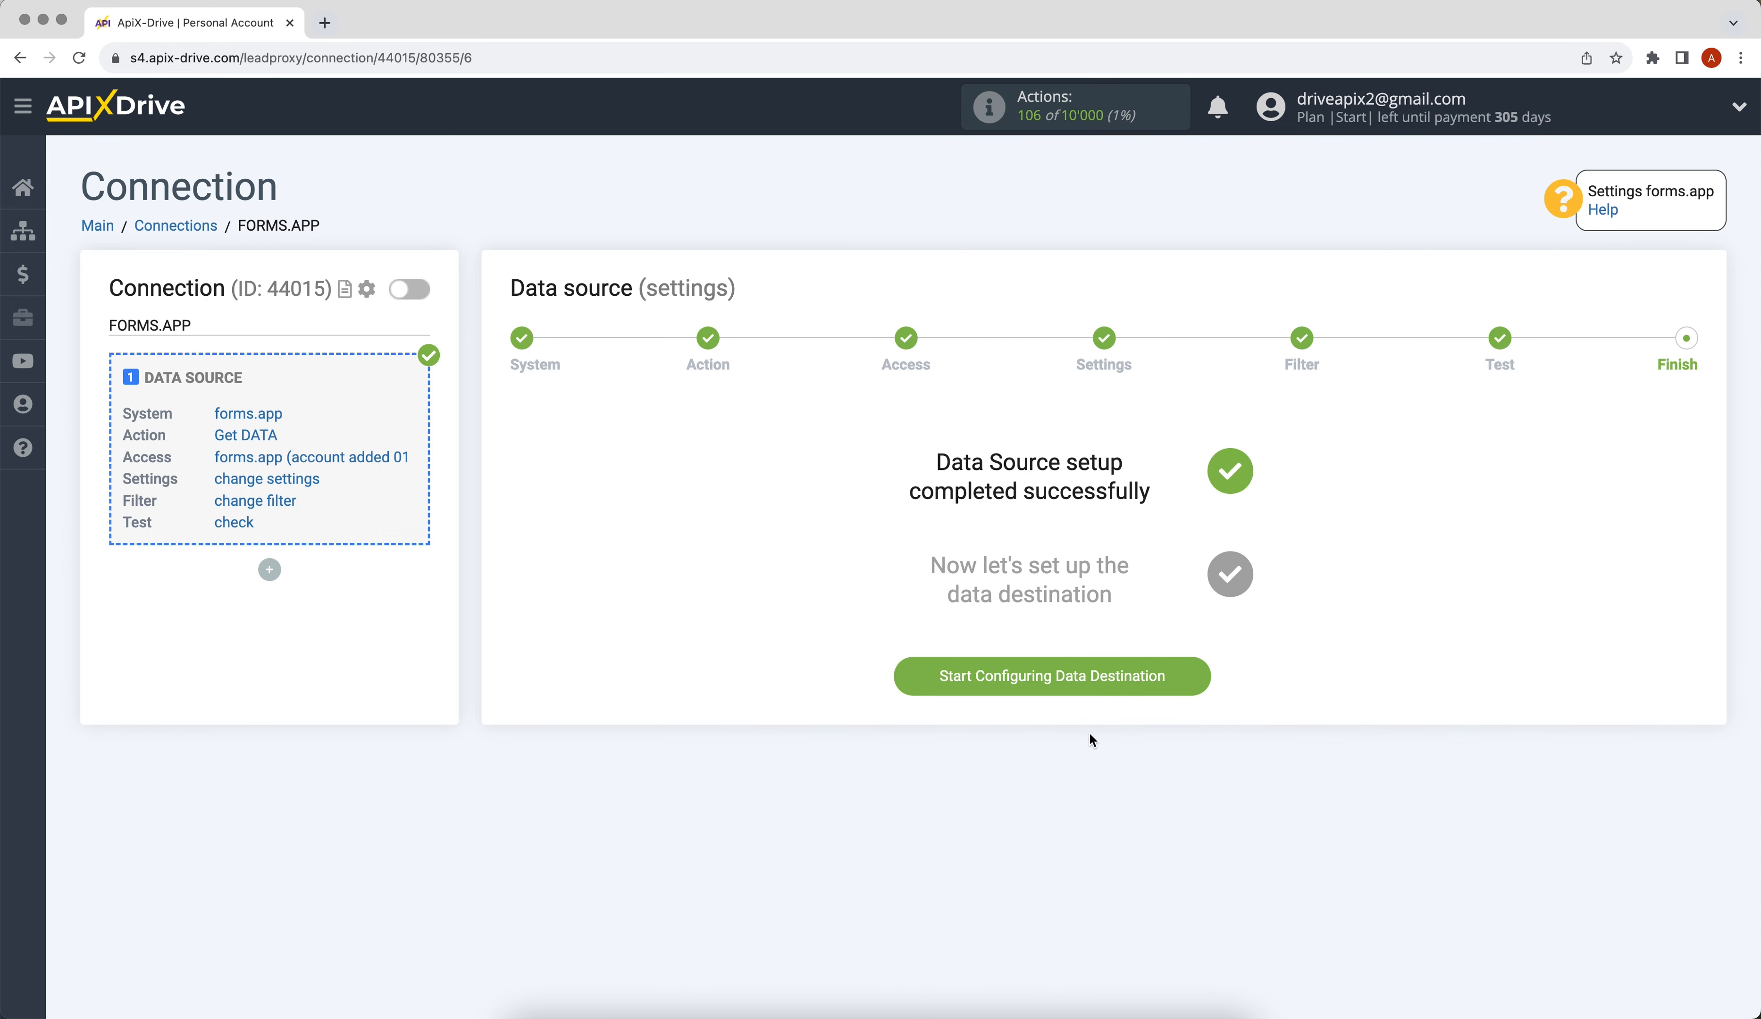
Set Google Sheets as the data destination with the Add ROW action.
{"action": "left_click", "coordinate": [1022, 681]}
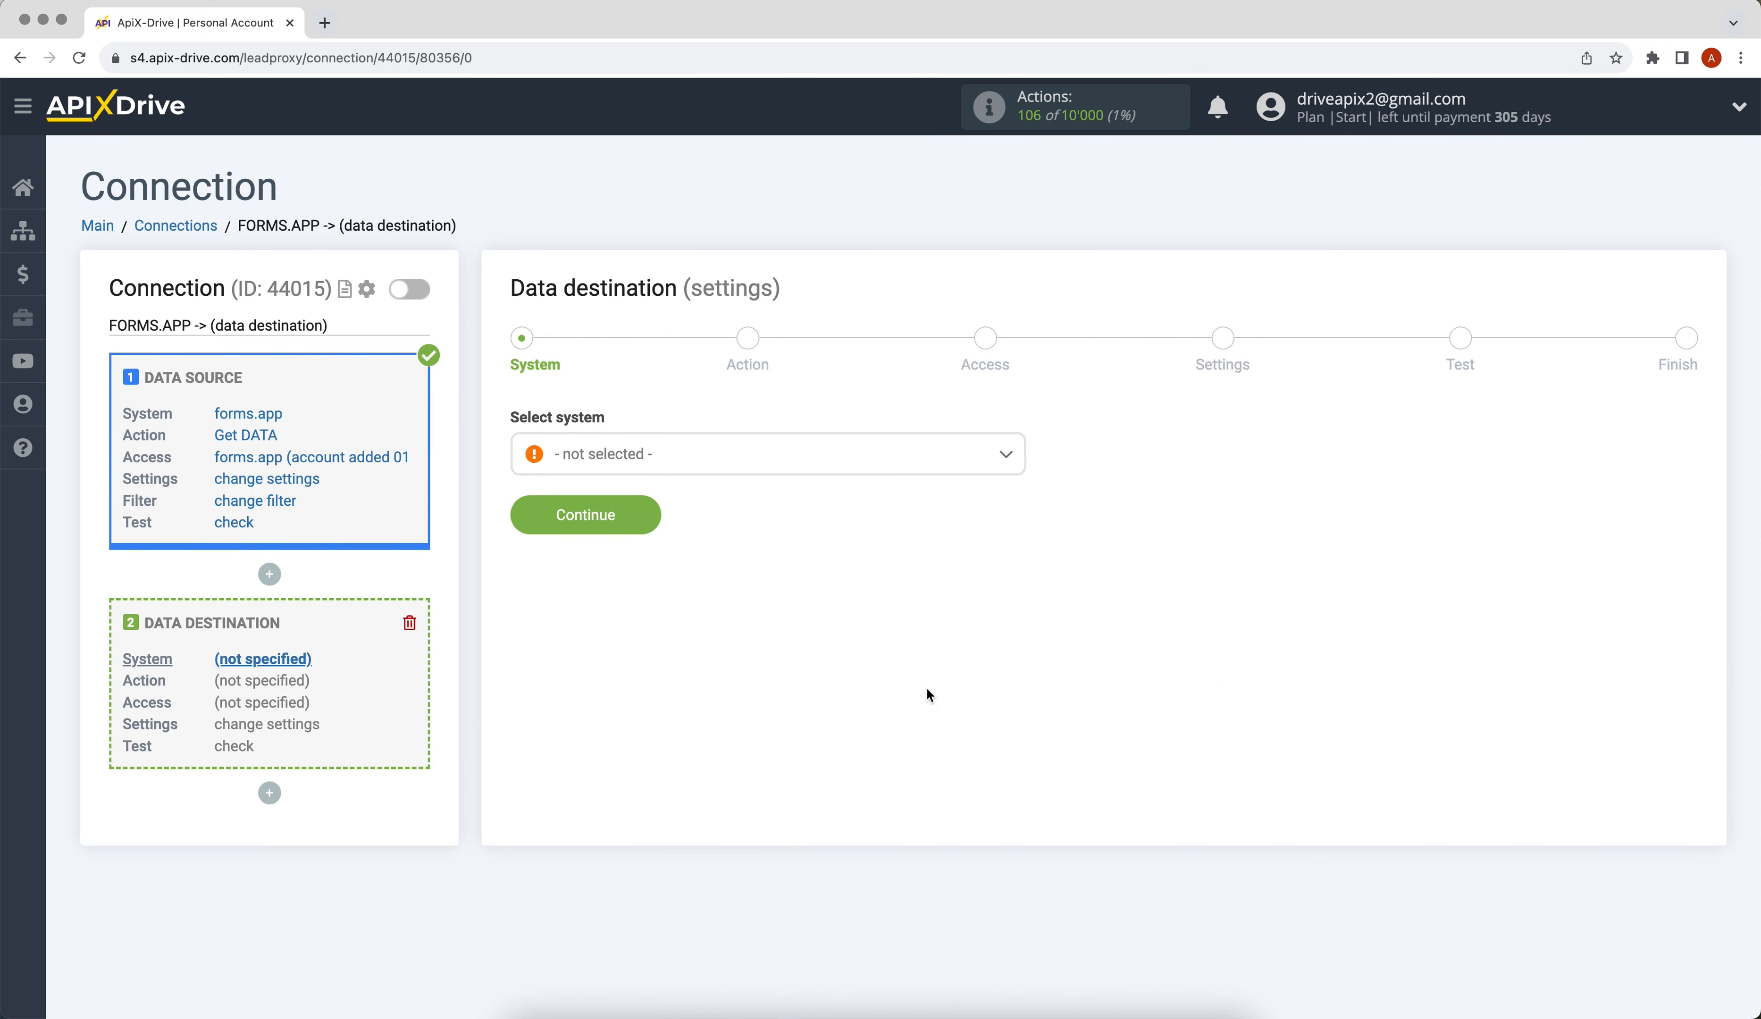
{"action": "left_click", "coordinate": [820, 474]}
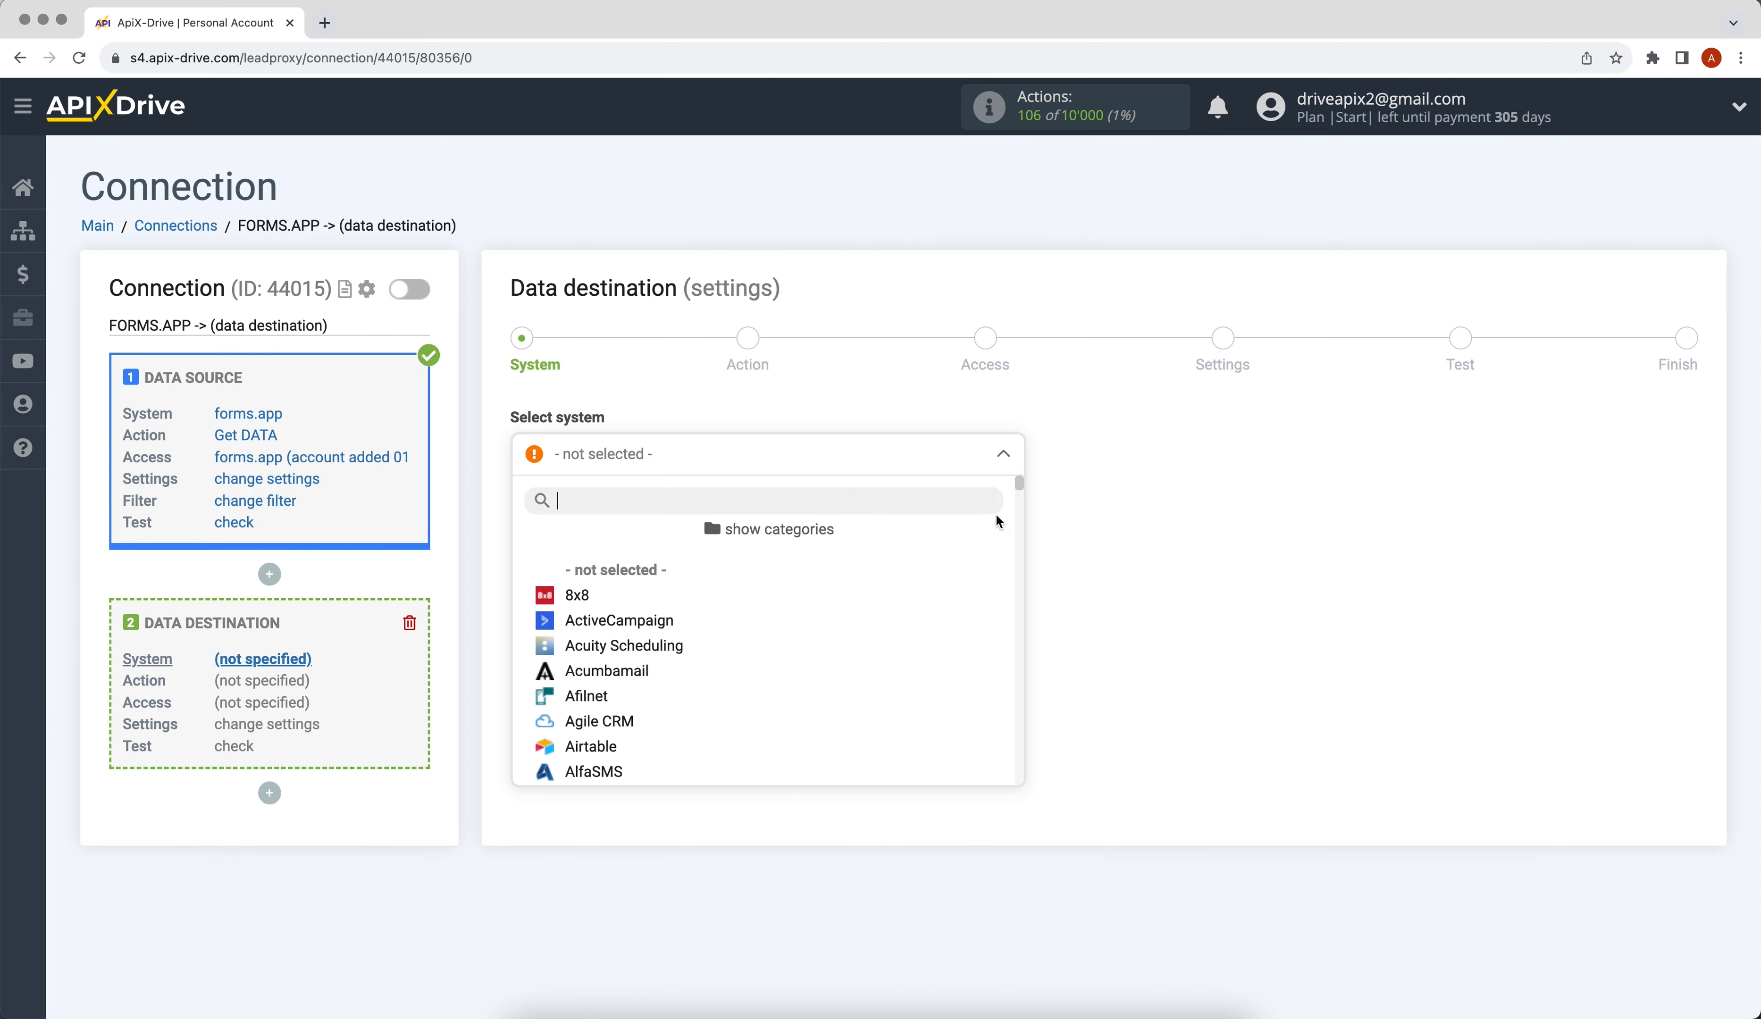
{"action": "left_click_drag", "start_coordinate": [1021, 499], "coordinate": [1031, 578]}
{"action": "left_click", "coordinate": [637, 616]}
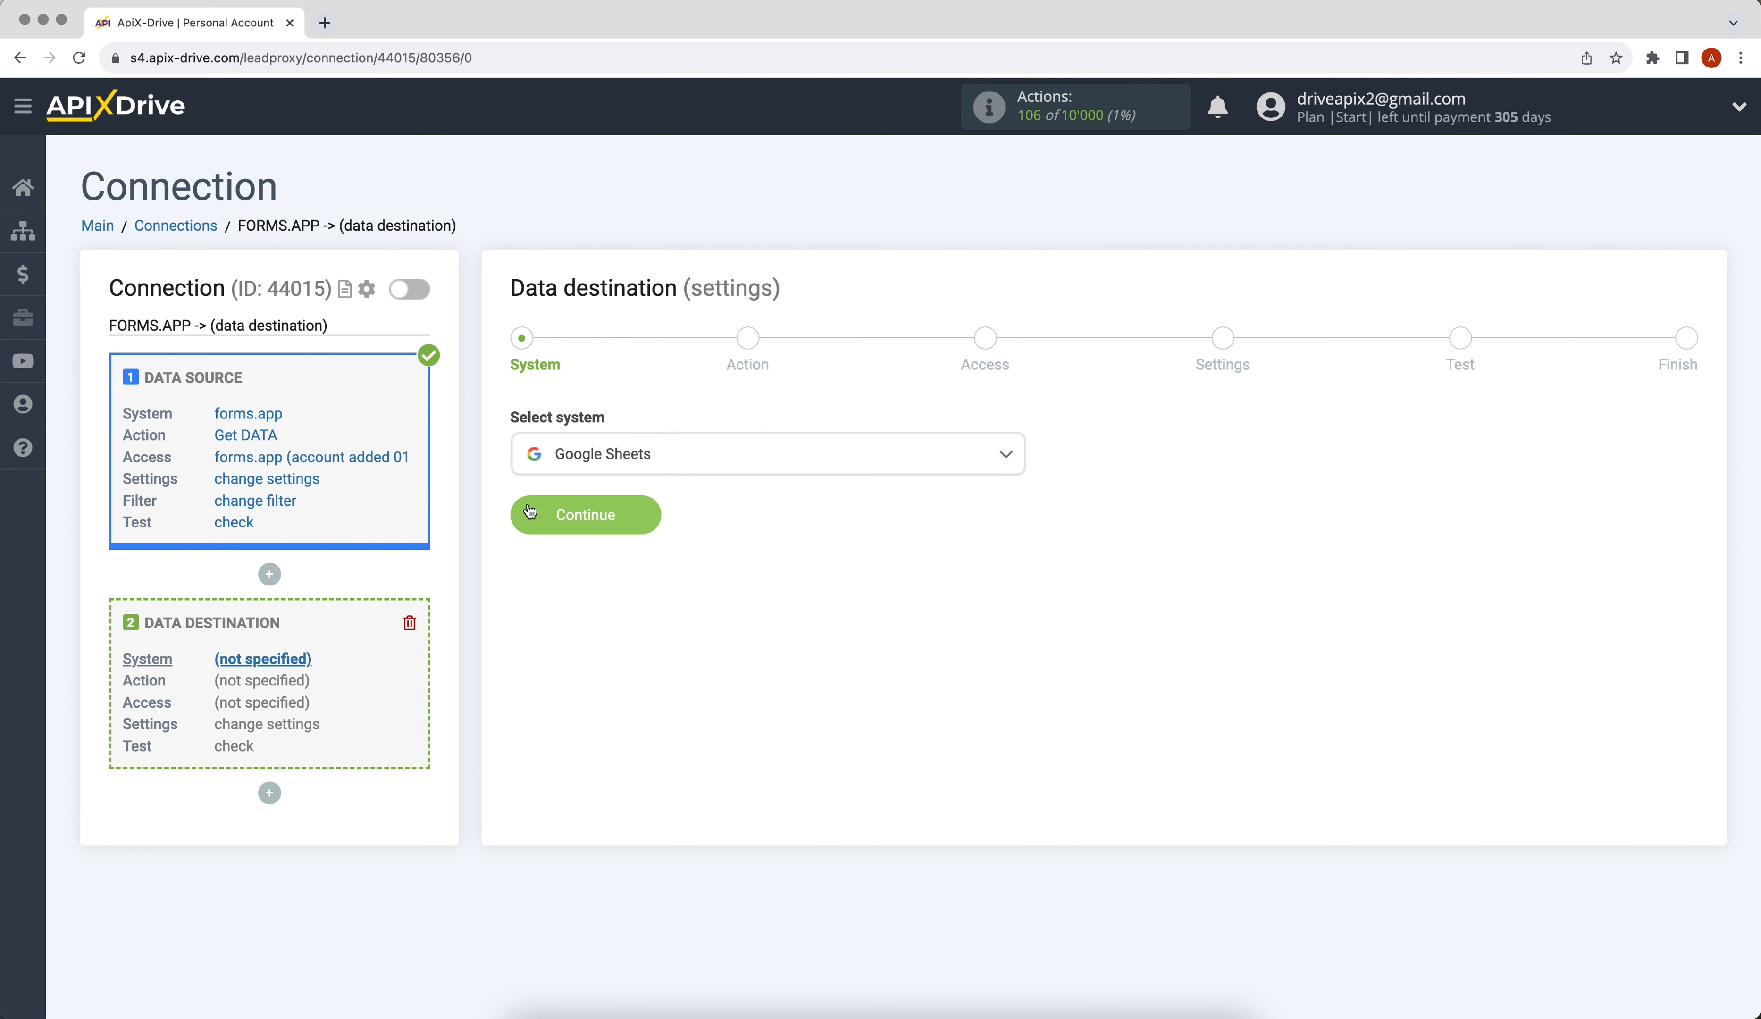
{"action": "left_click", "coordinate": [556, 549]}
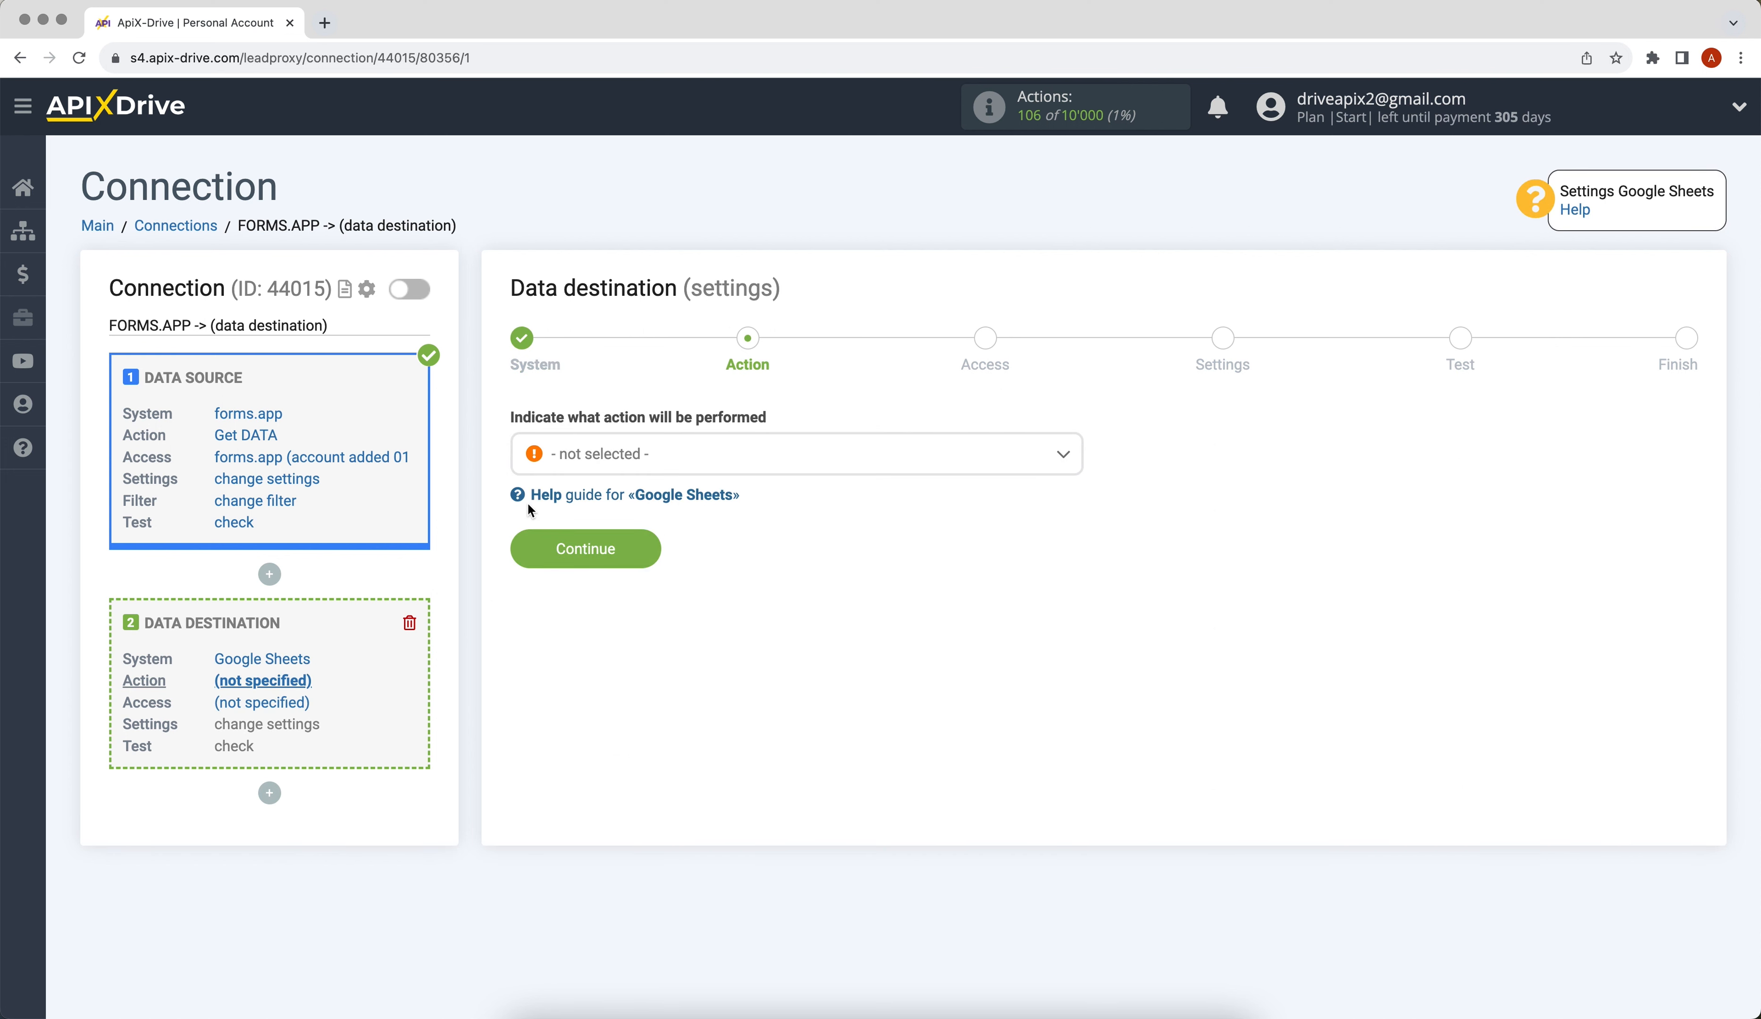
{"action": "left_click", "coordinate": [564, 462]}
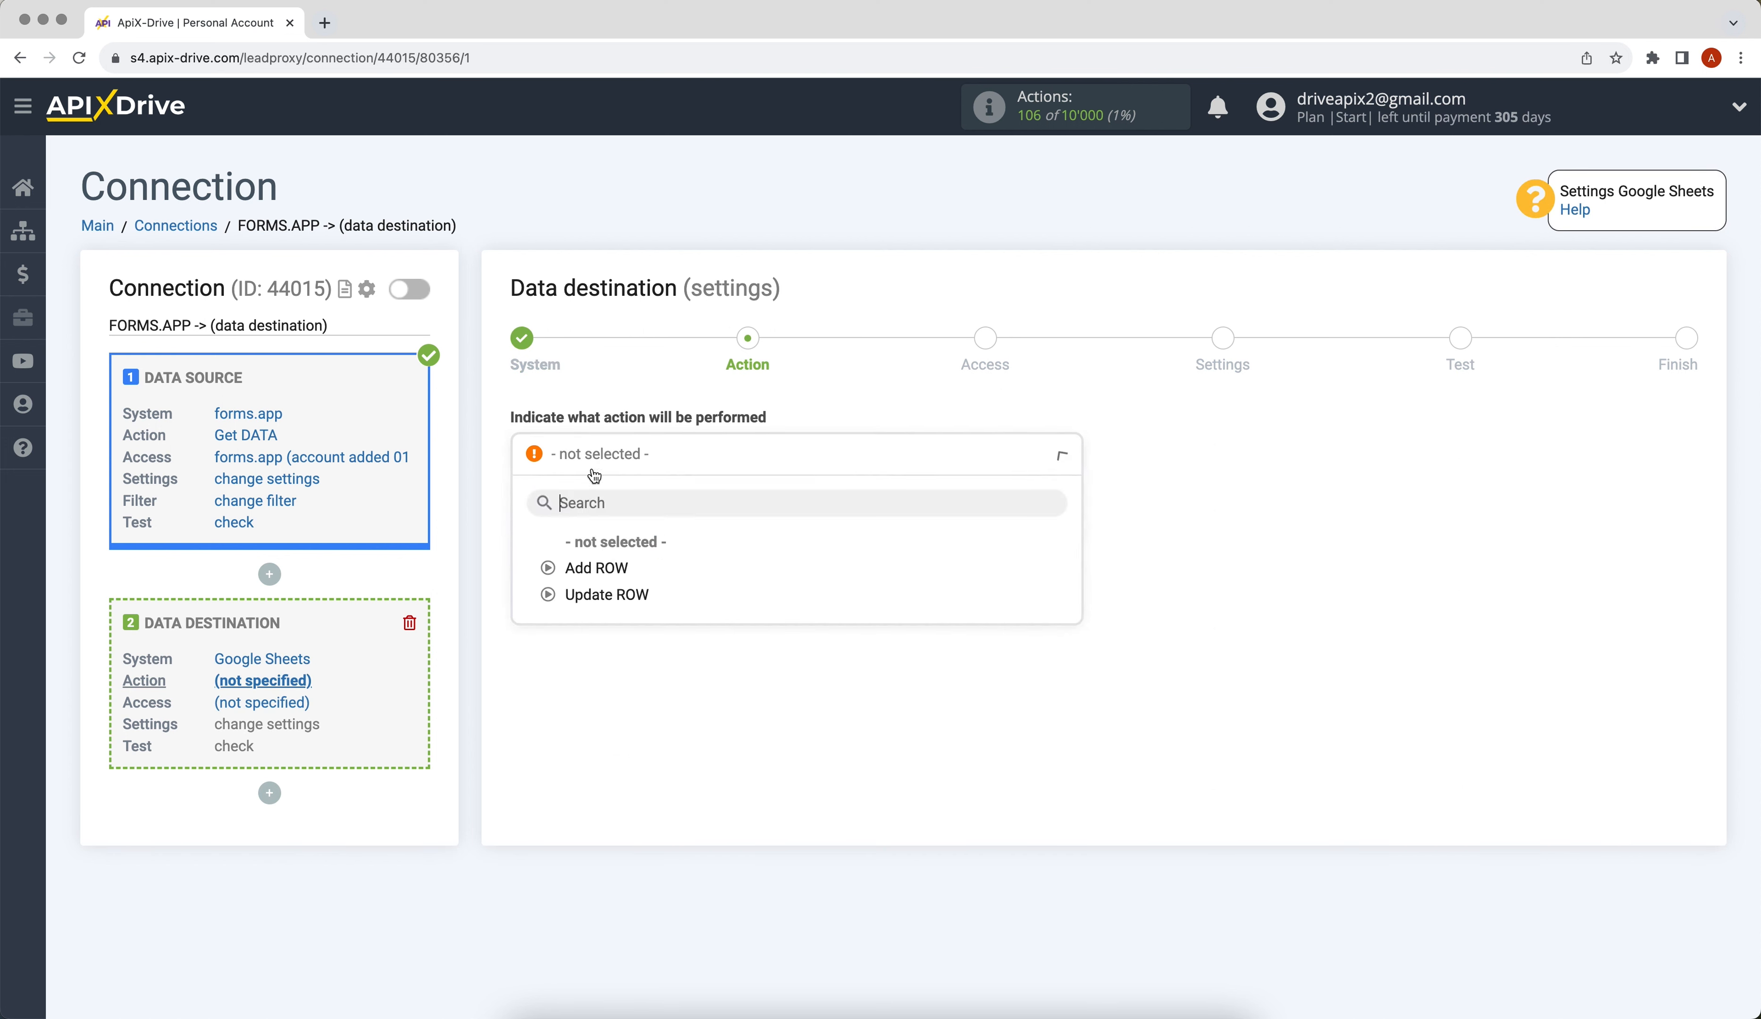
{"action": "left_click", "coordinate": [598, 581]}
{"action": "left_click", "coordinate": [543, 554]}
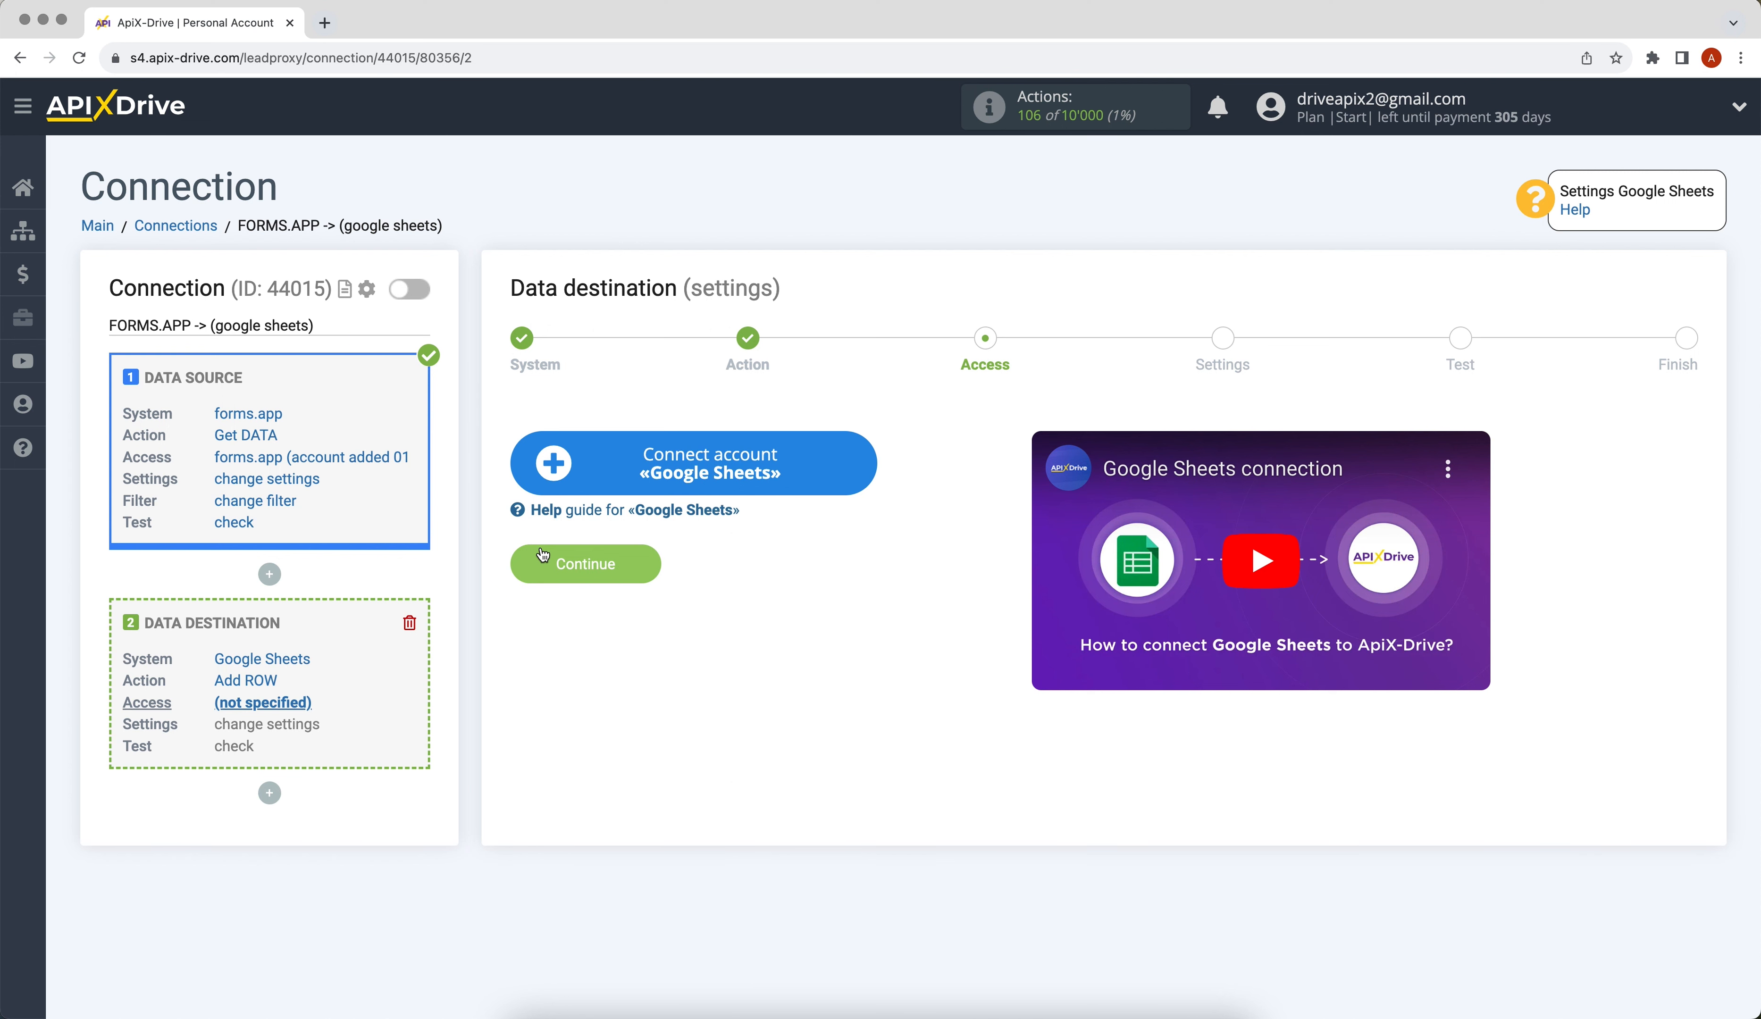
Sign in with the Google account's e-mail and password and grant ApiX-Drive access.
{"action": "left_click", "coordinate": [553, 473]}
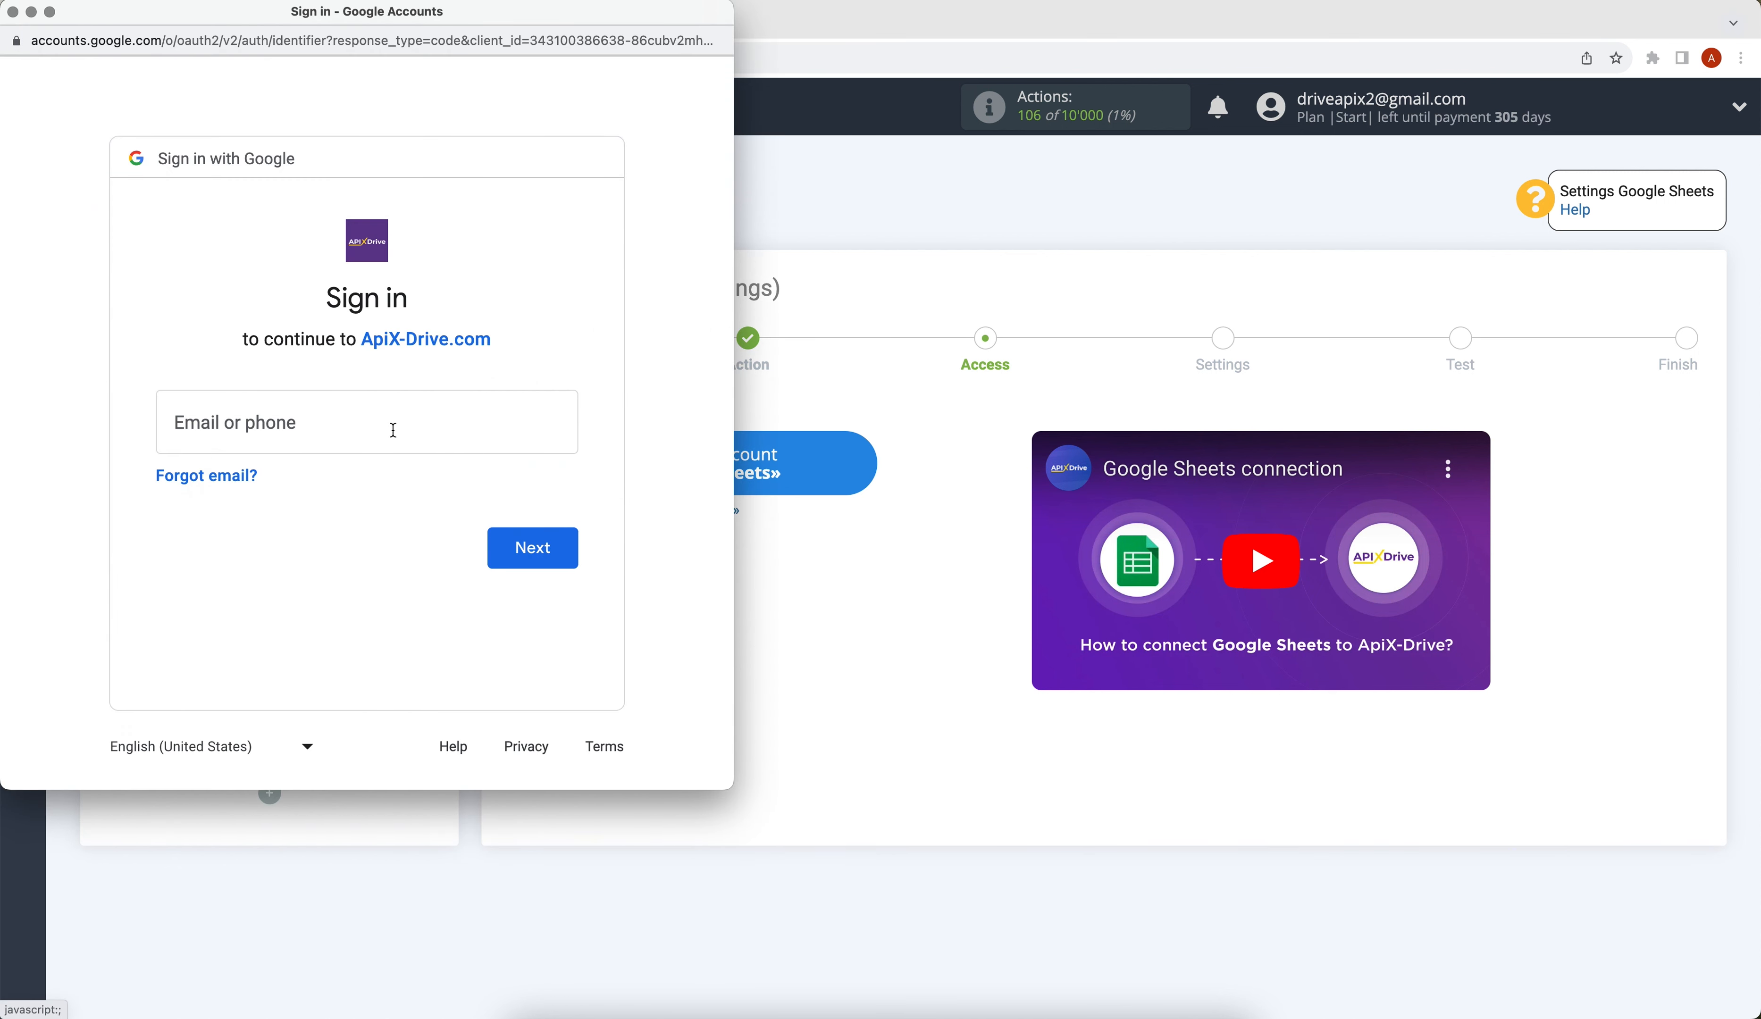
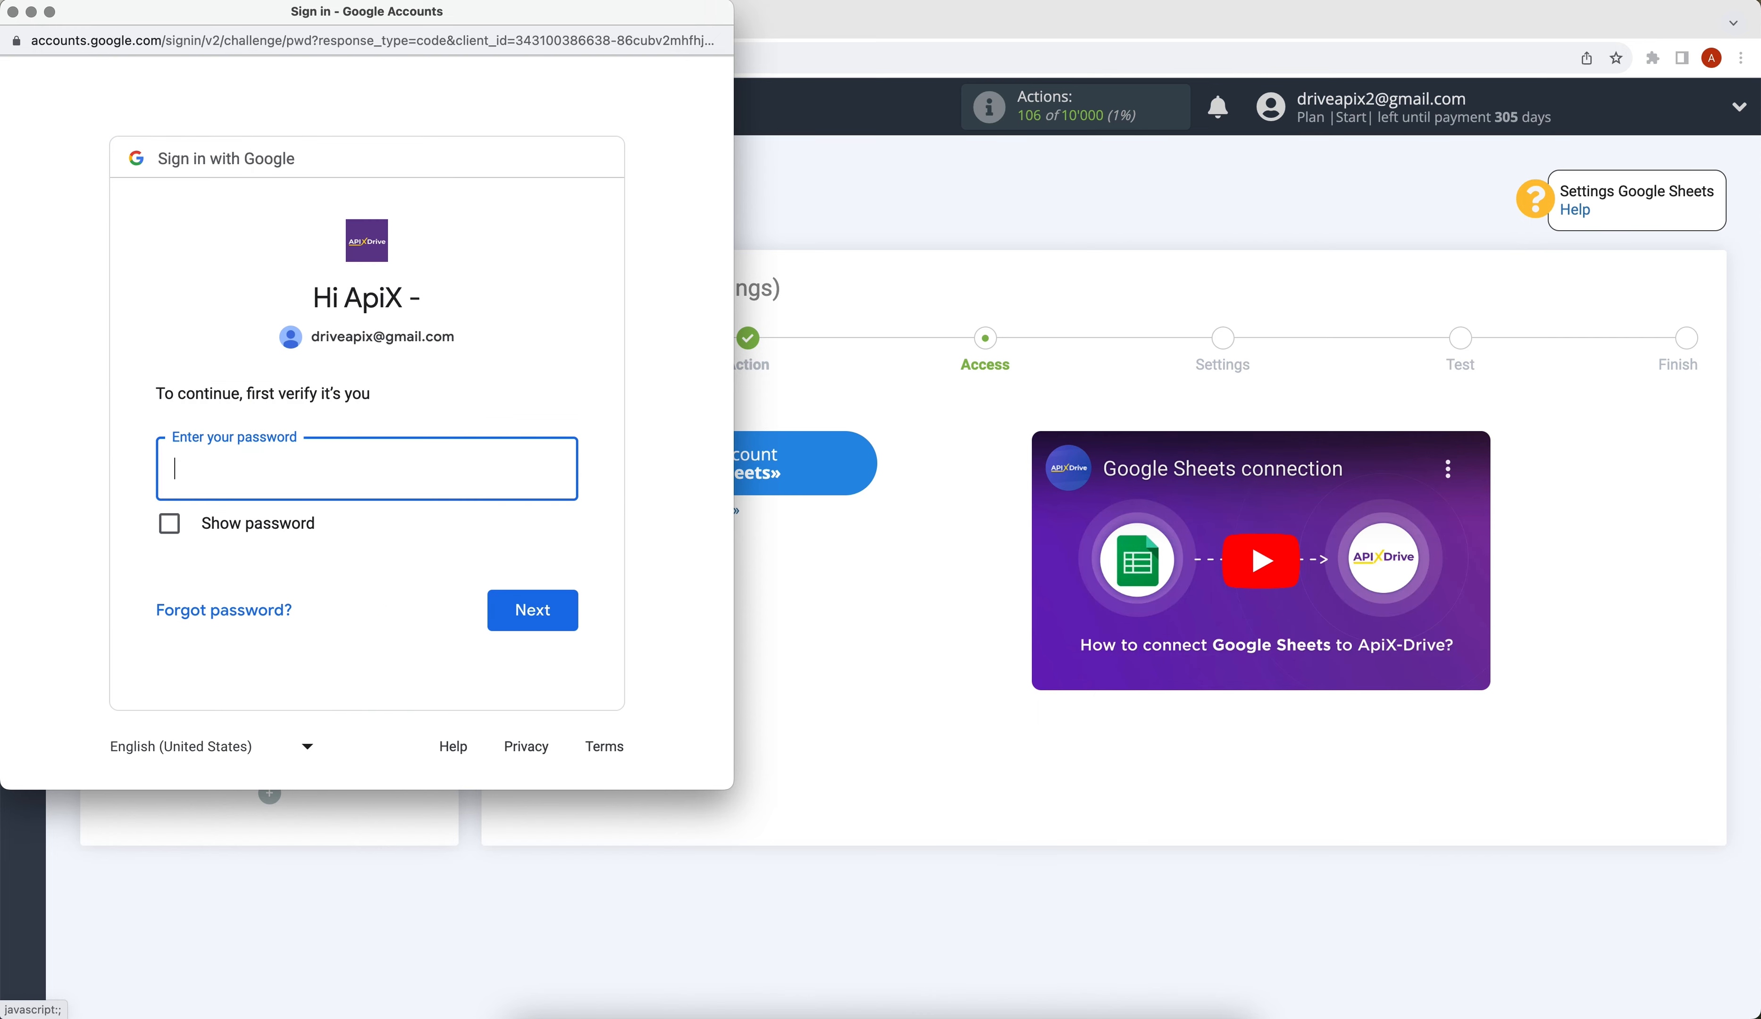
{"action": "type", "text": "••••••••"}
{"action": "left_click", "coordinate": [533, 609]}
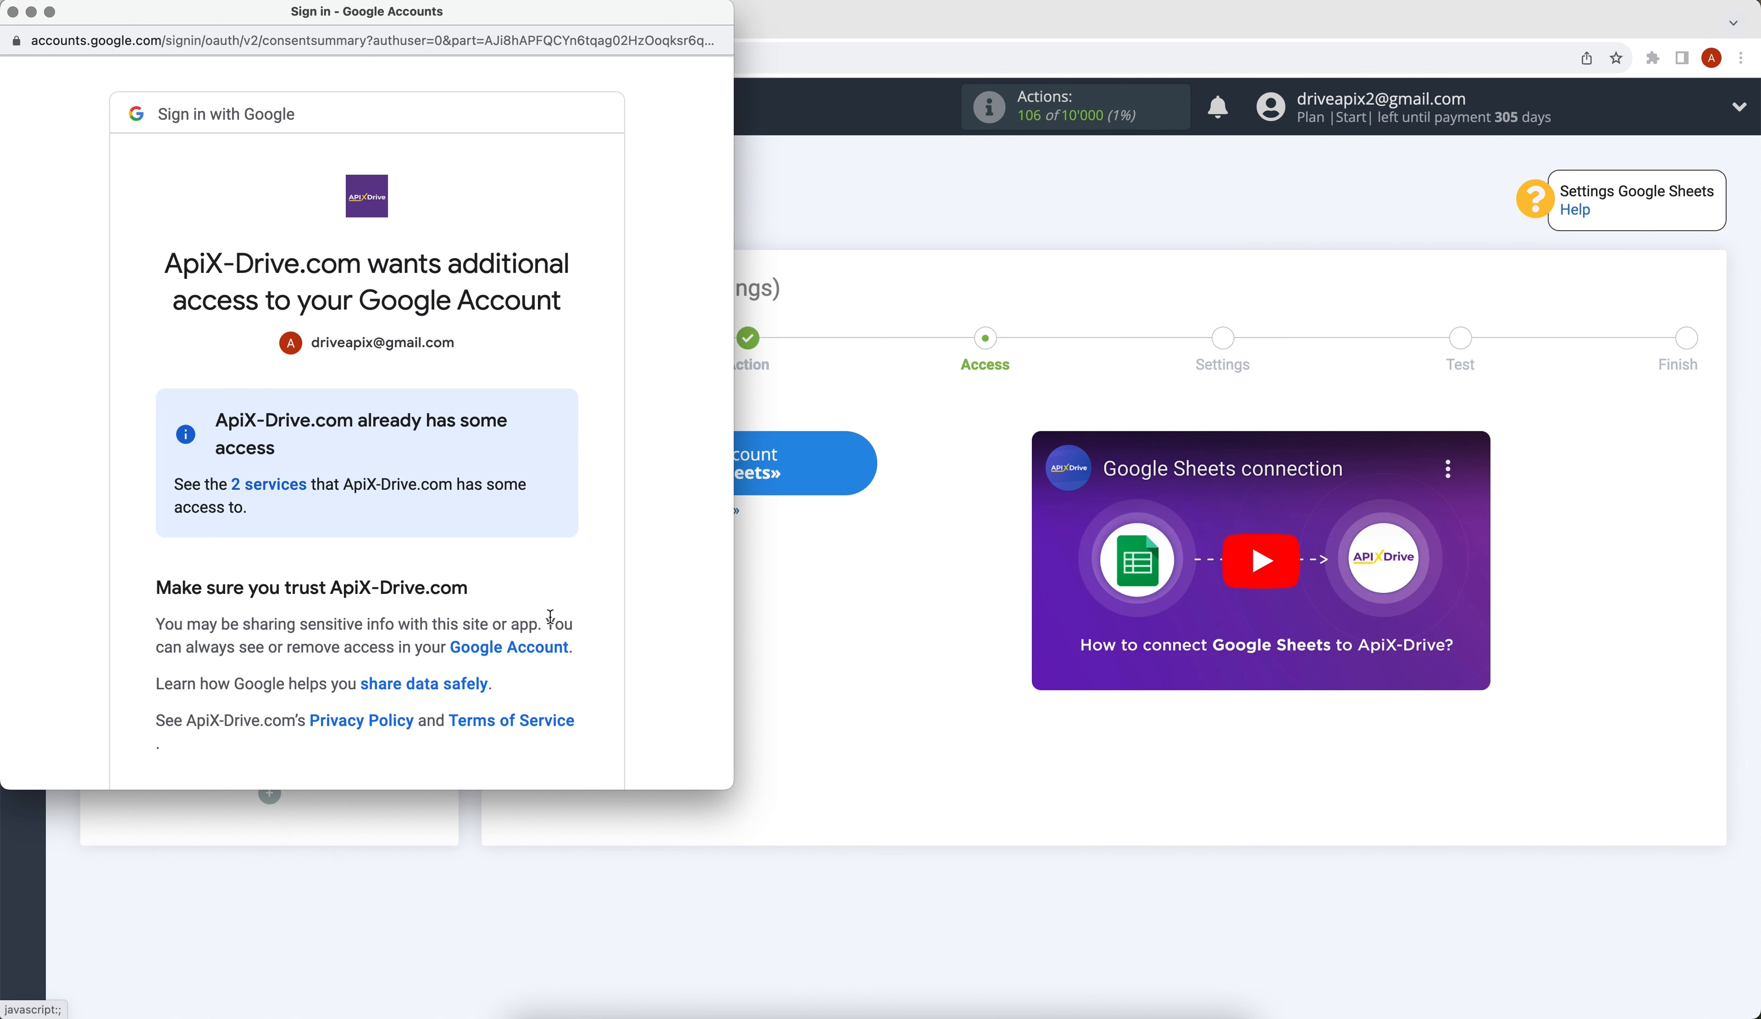
{"action": "scroll", "coordinate": [550, 616], "scroll_direction": "down", "scroll_amount": 3}
{"action": "left_click", "coordinate": [526, 708]}
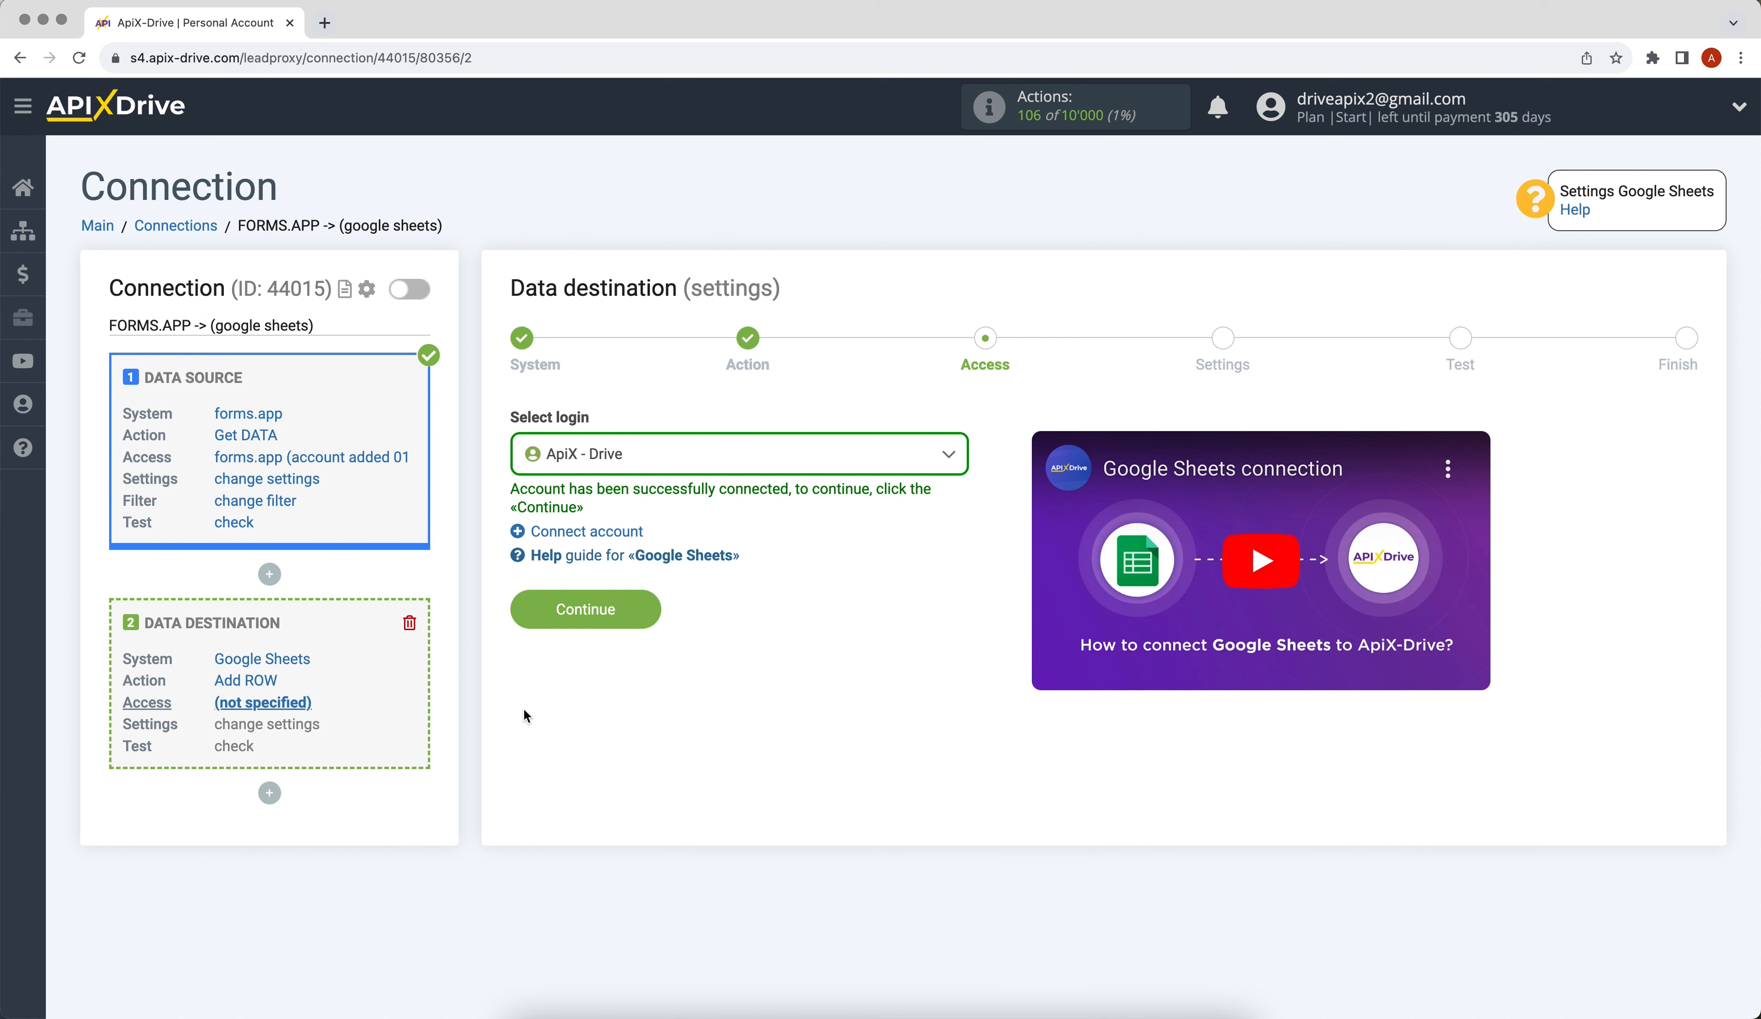
Select the ApiX - Drive login for the destination and continue to Settings.
{"action": "left_click", "coordinate": [659, 466]}
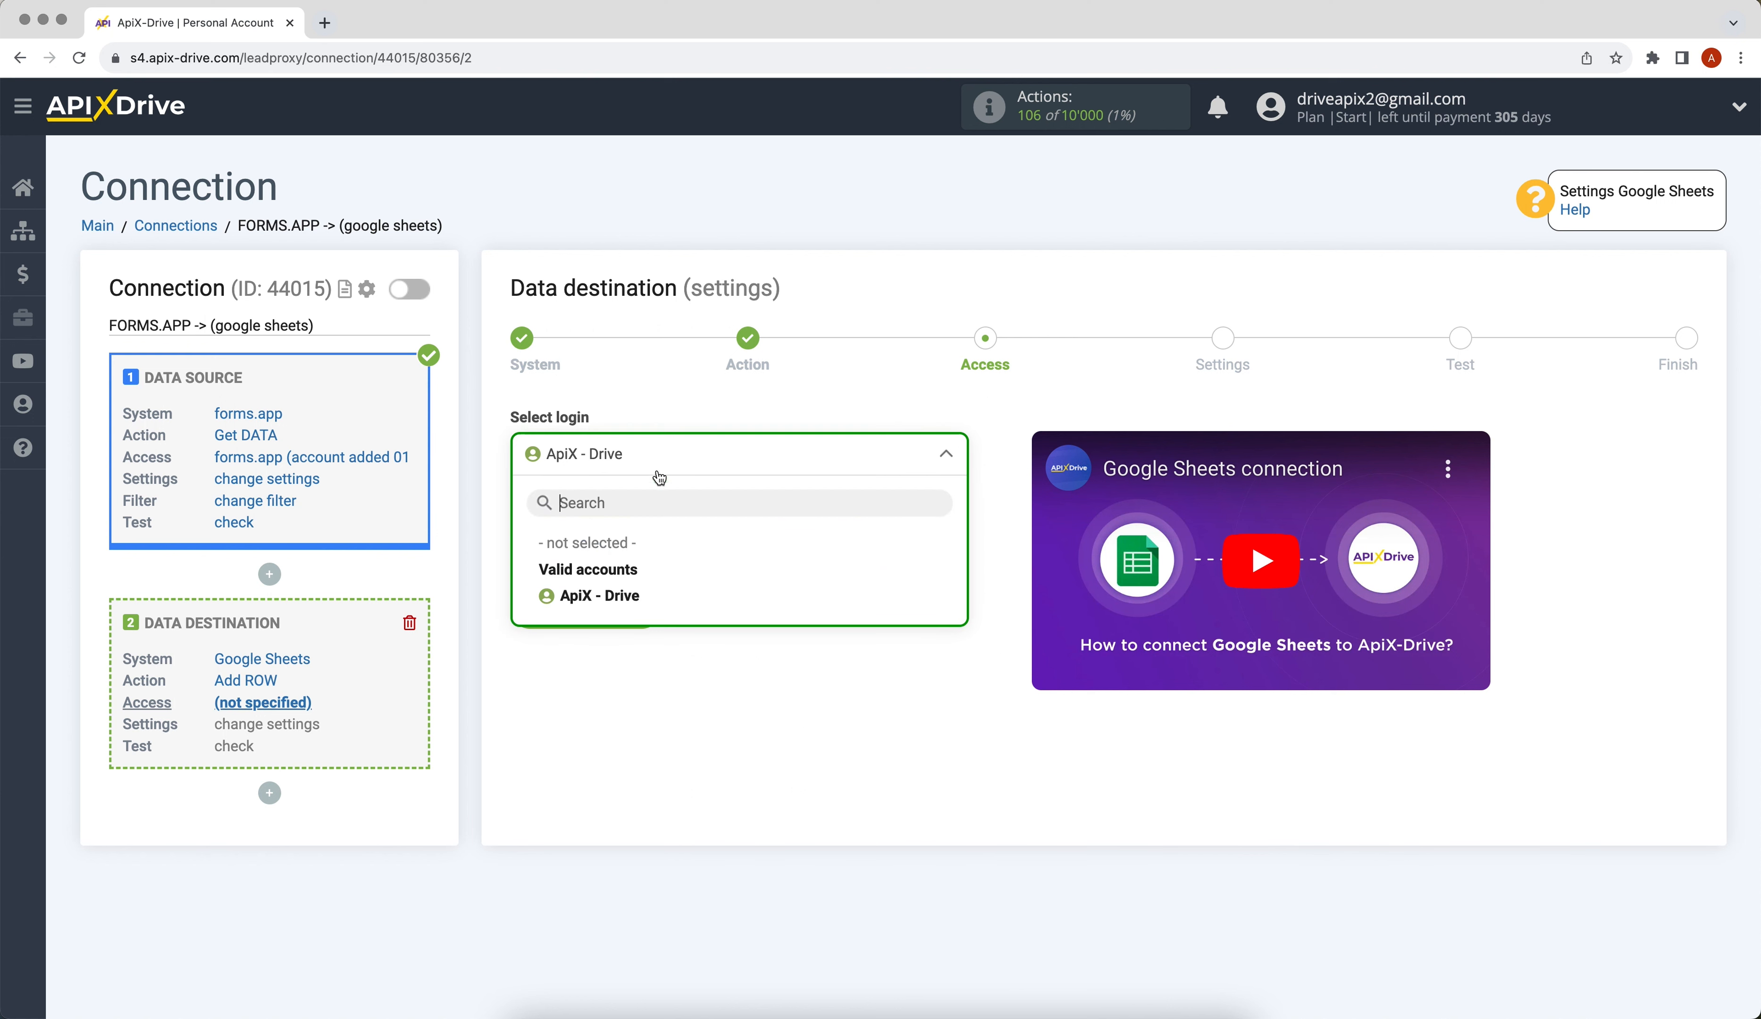
{"action": "left_click", "coordinate": [646, 599]}
{"action": "left_click", "coordinate": [518, 609]}
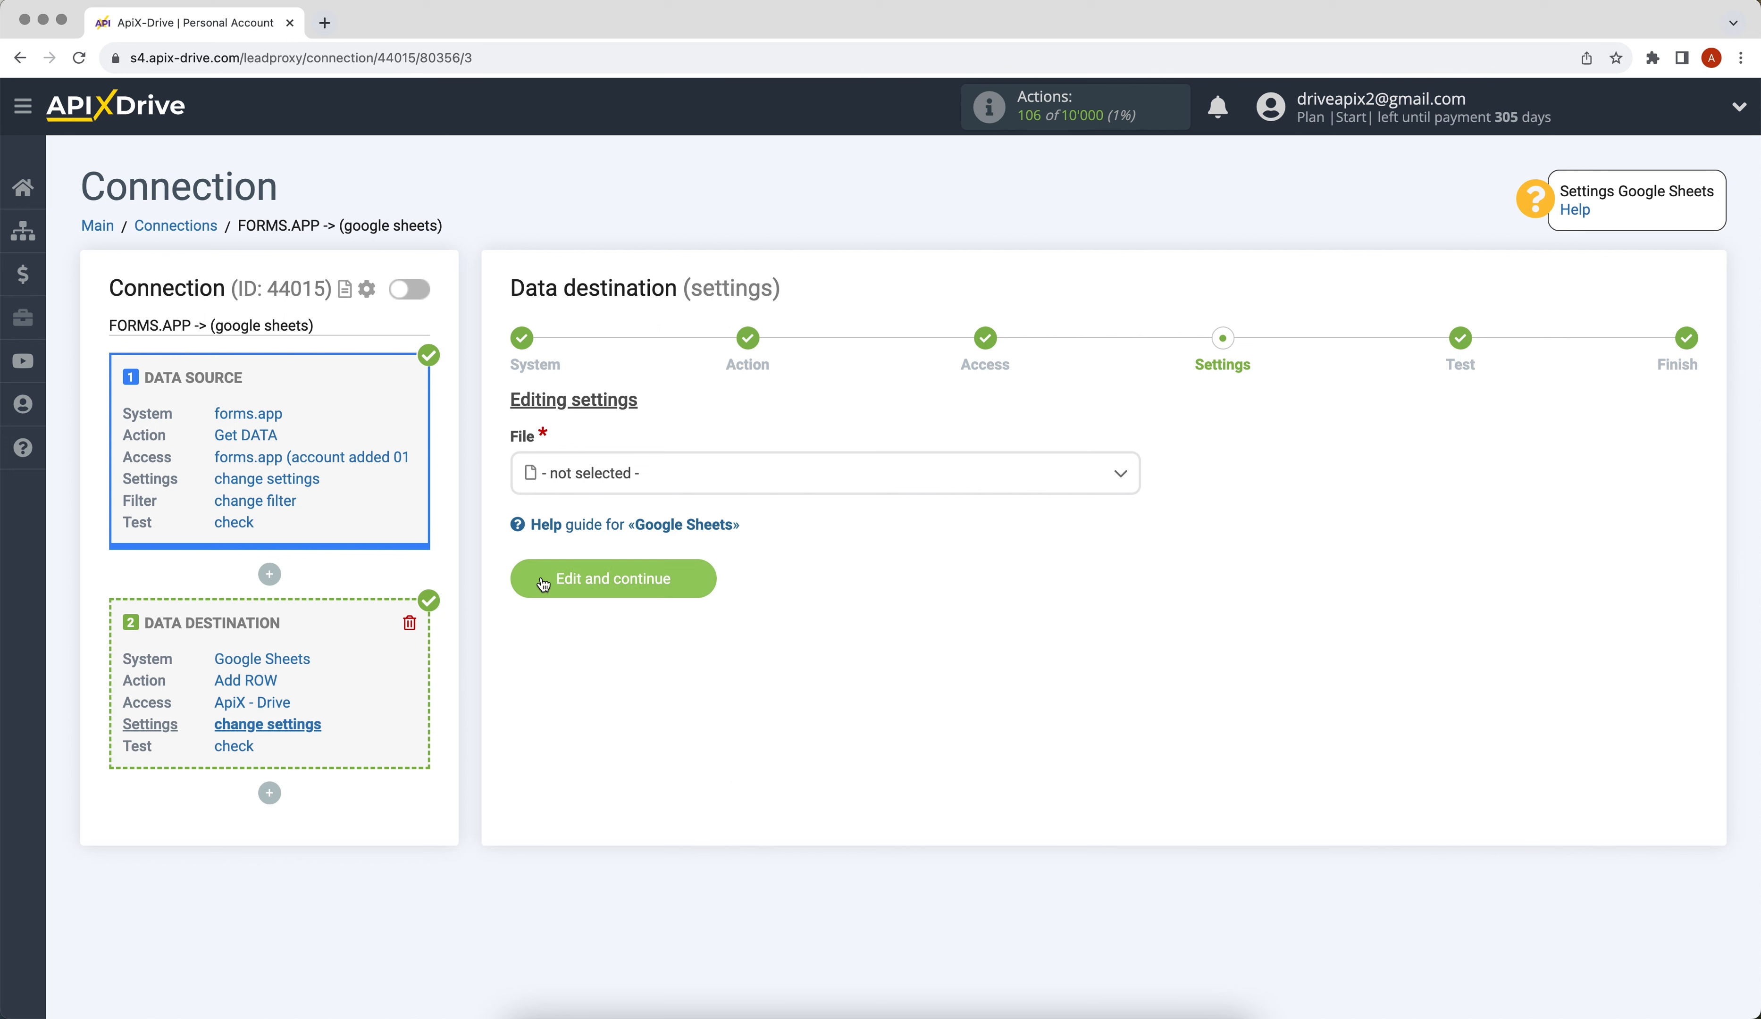
Target the ApiX-Drive spreadsheet file and its sheet 1 as the Google Sheets destination.
{"action": "left_click", "coordinate": [612, 476]}
{"action": "left_click", "coordinate": [608, 587]}
{"action": "left_click", "coordinate": [575, 582]}
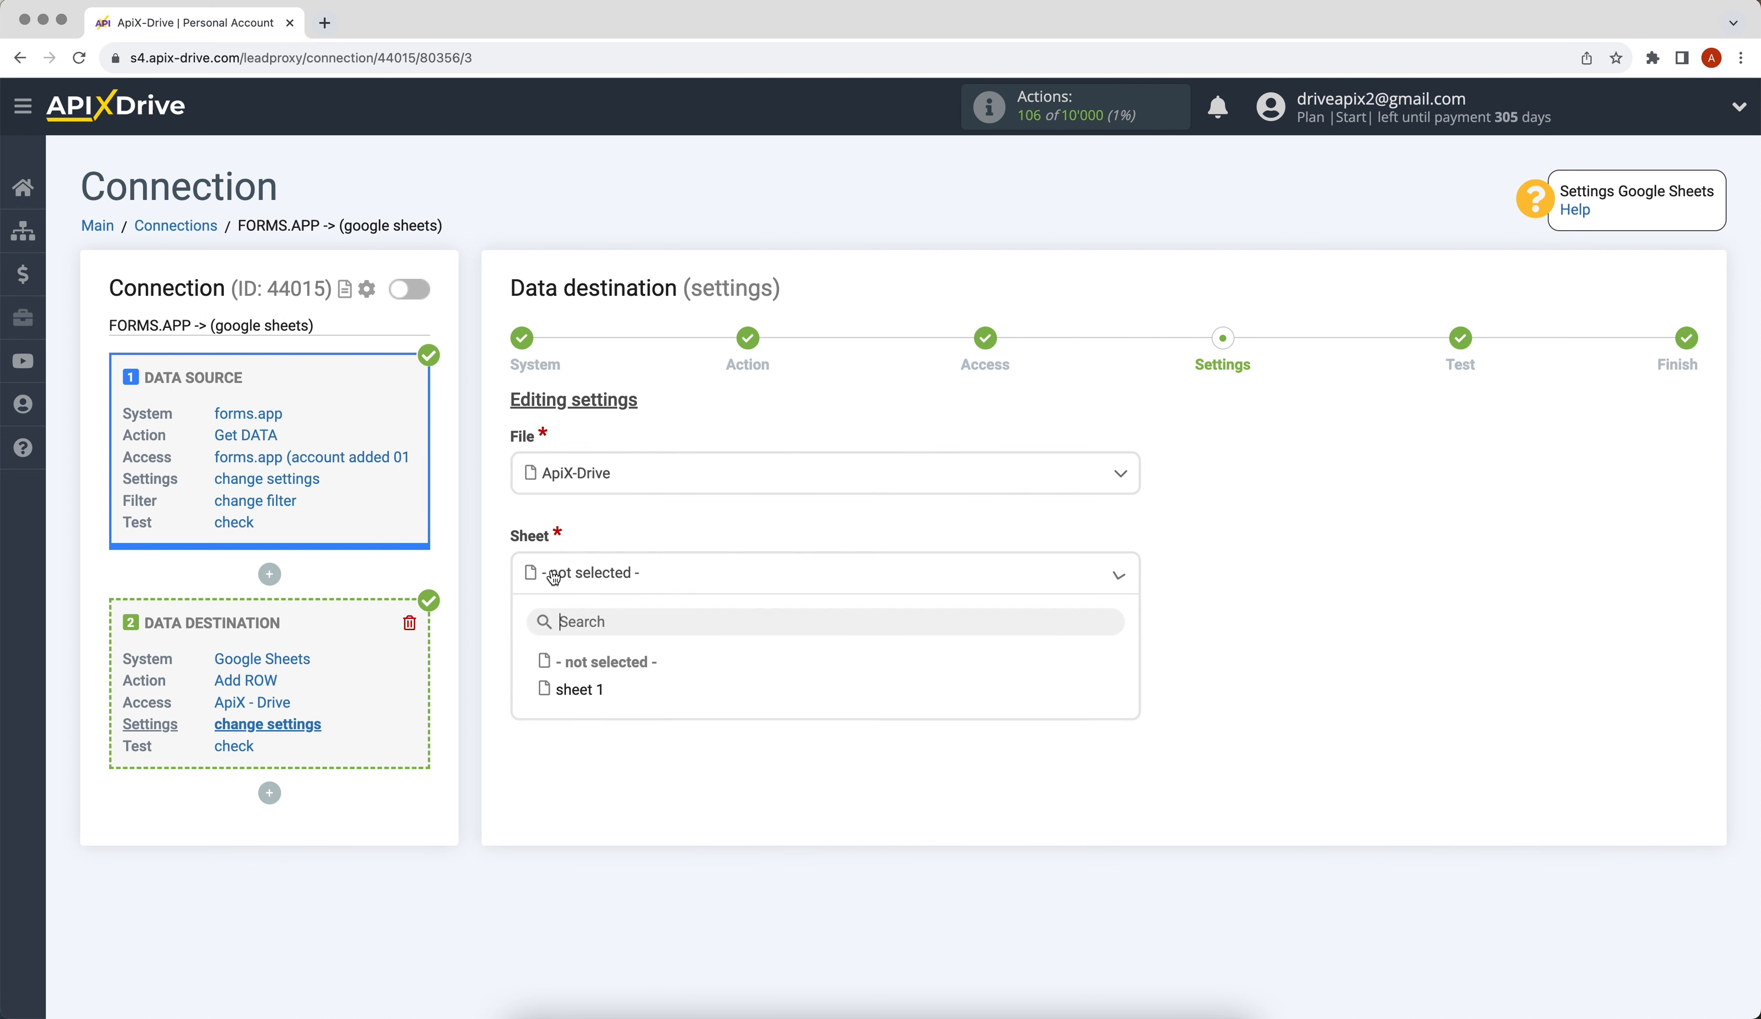
{"action": "left_click", "coordinate": [581, 689]}
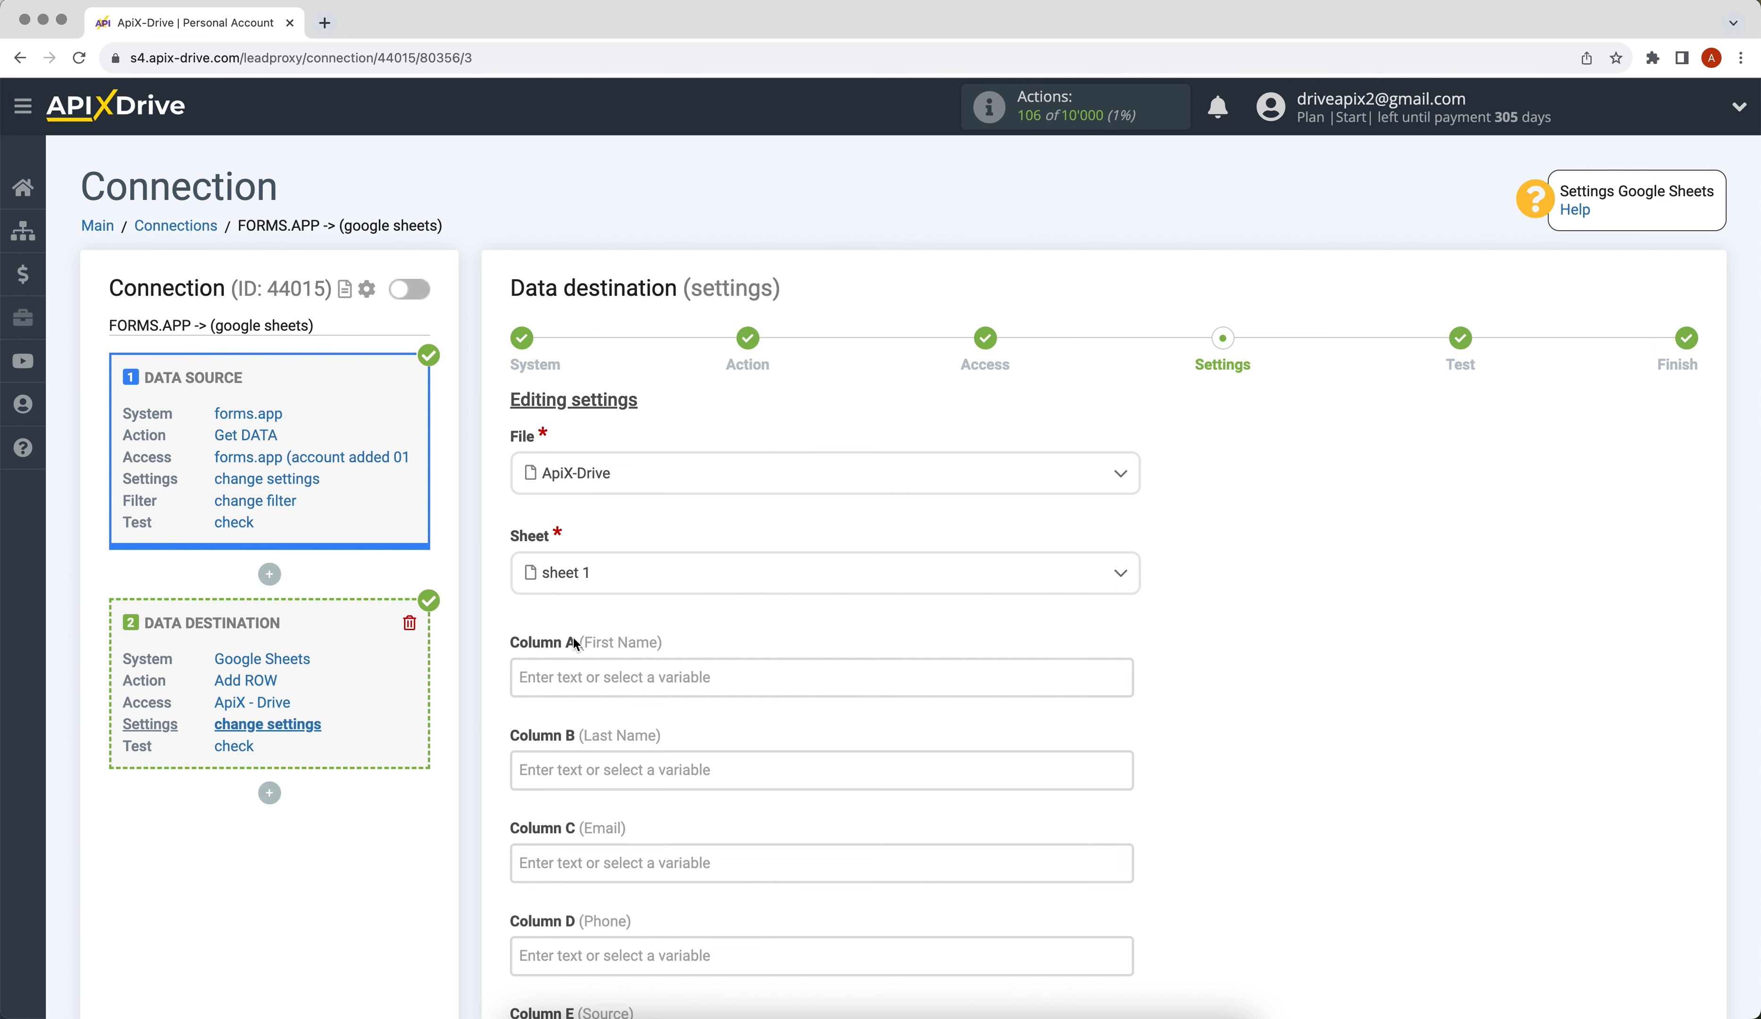
Map the form's first name, last name, email and phone answers to Columns A–D.
{"action": "left_click", "coordinate": [572, 673]}
{"action": "scroll", "coordinate": [588, 669], "scroll_direction": "down", "scroll_amount": 5}
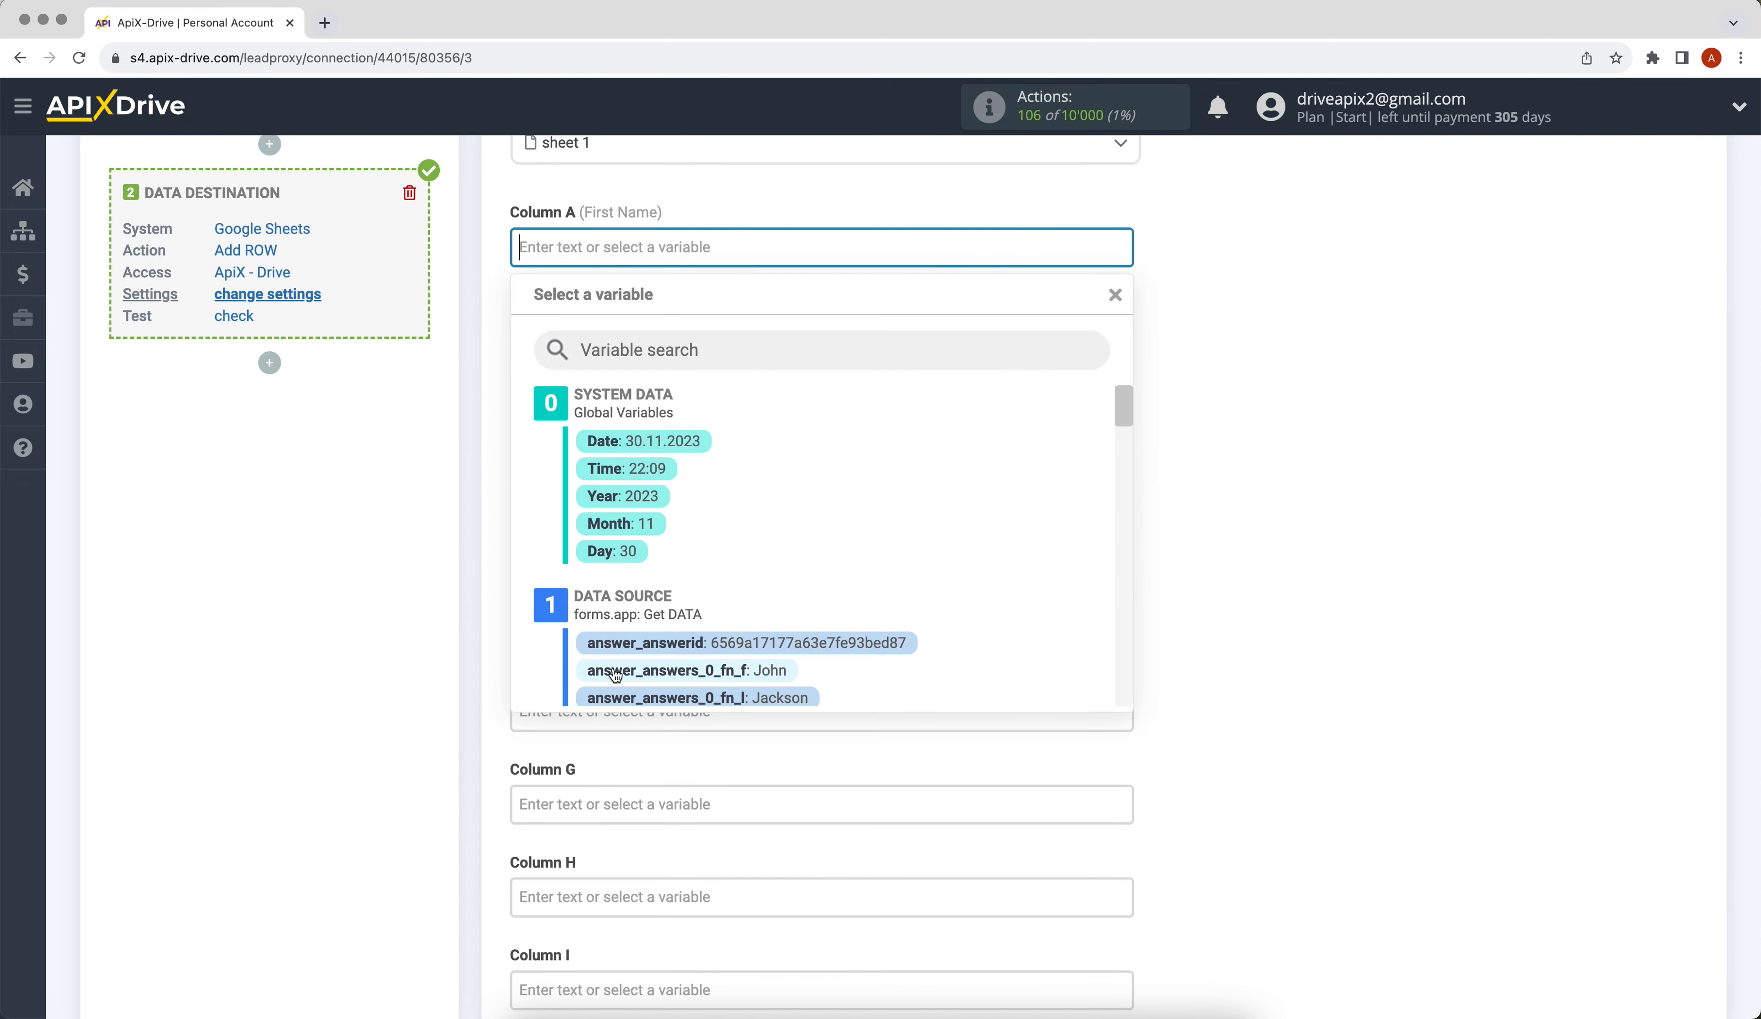
{"action": "left_click", "coordinate": [616, 670]}
{"action": "left_click", "coordinate": [588, 341]}
{"action": "scroll", "coordinate": [708, 574], "scroll_direction": "down", "scroll_amount": 2}
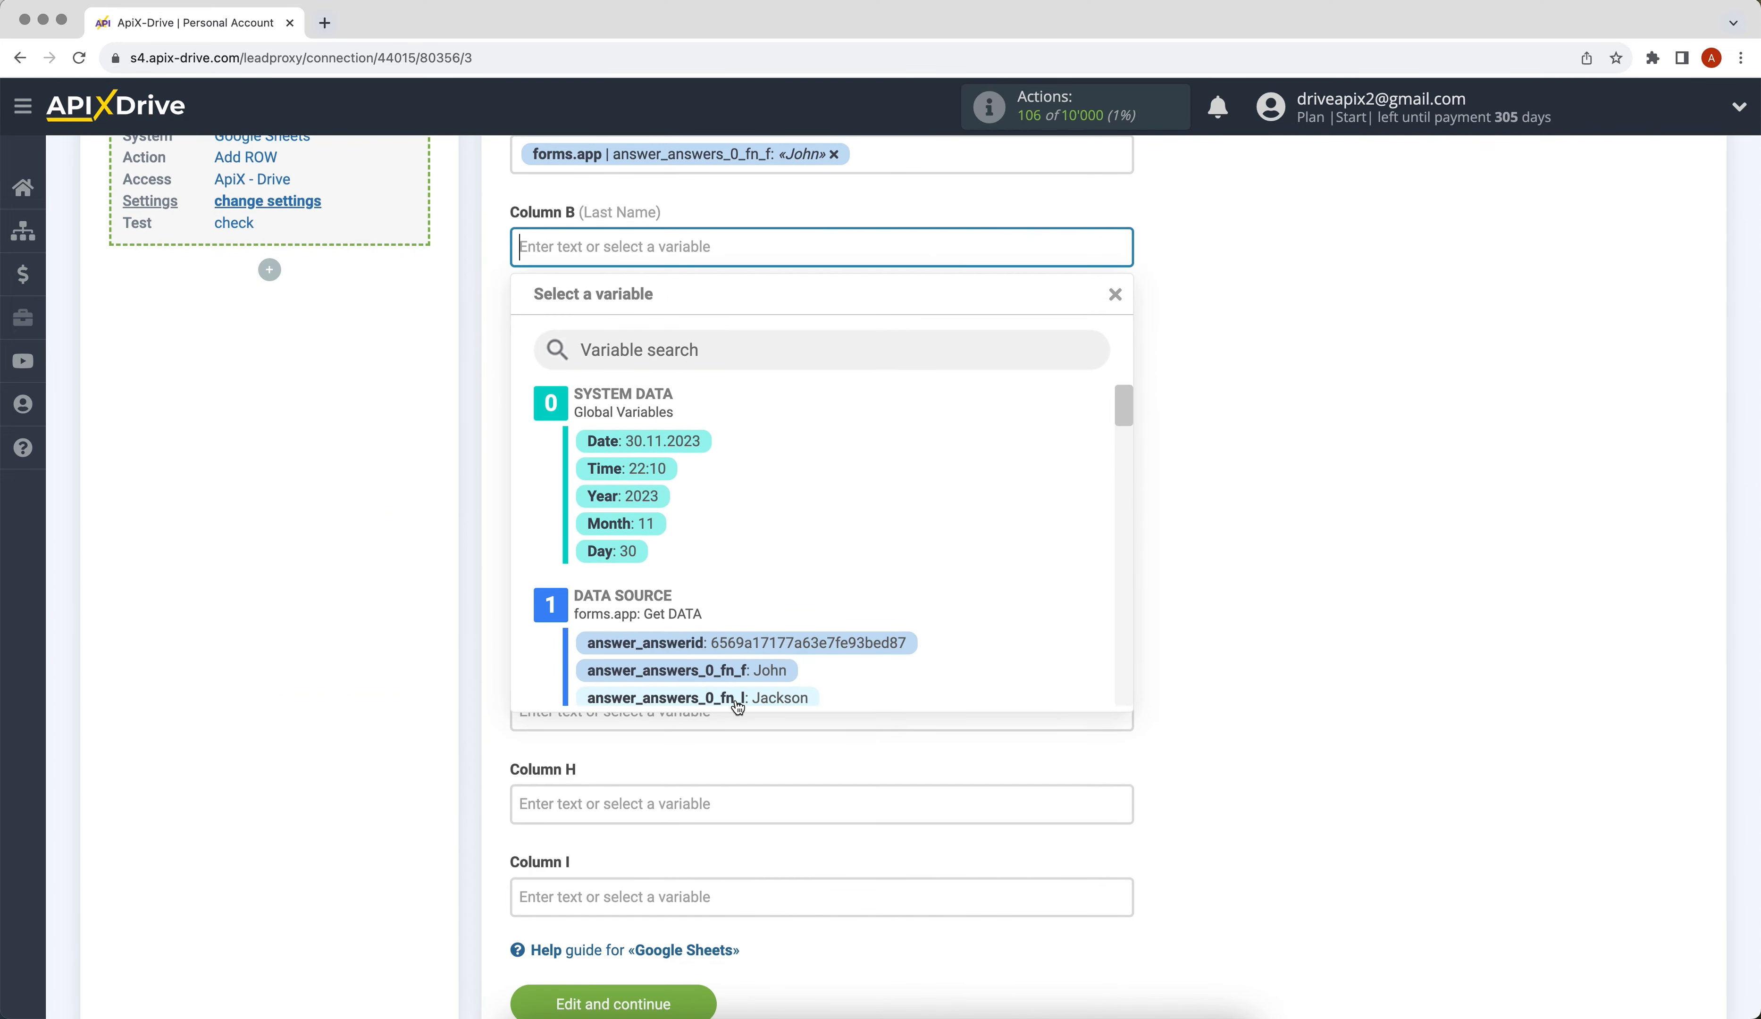
{"action": "left_click", "coordinate": [728, 670]}
{"action": "left_click", "coordinate": [582, 340]}
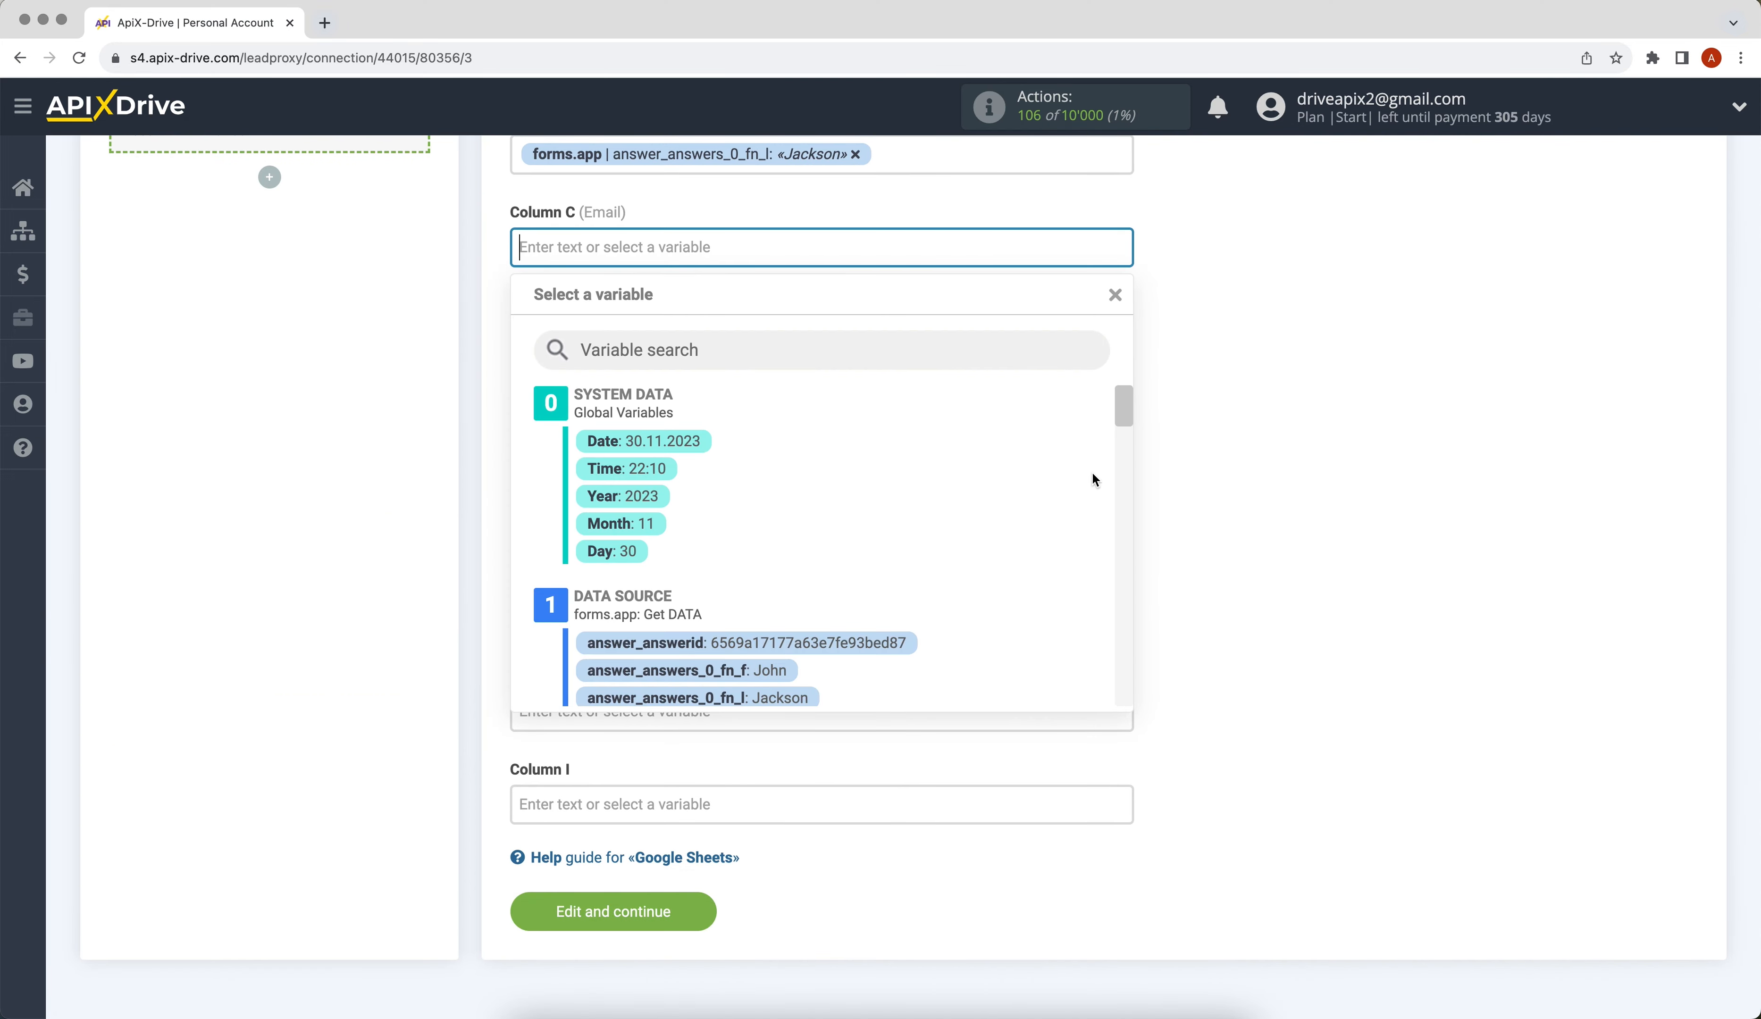
{"action": "scroll", "coordinate": [1125, 413], "scroll_direction": "down", "scroll_amount": 5}
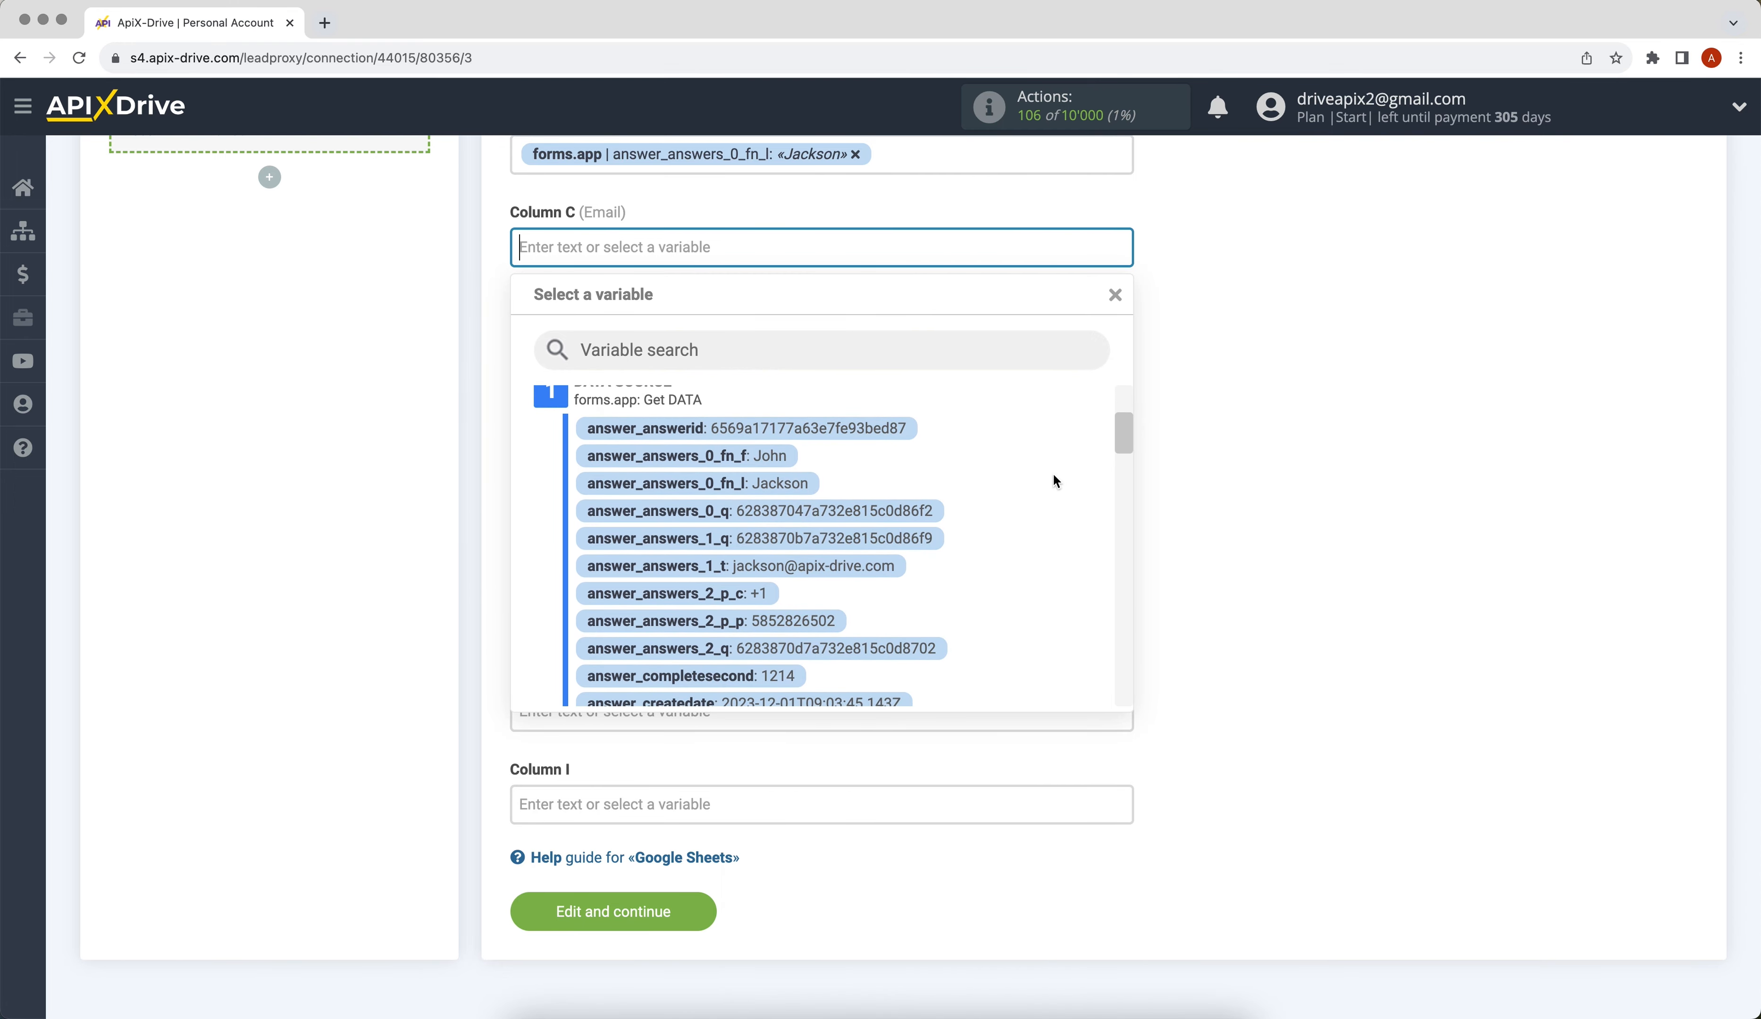
{"action": "left_click", "coordinate": [885, 582]}
{"action": "left_click", "coordinate": [639, 344]}
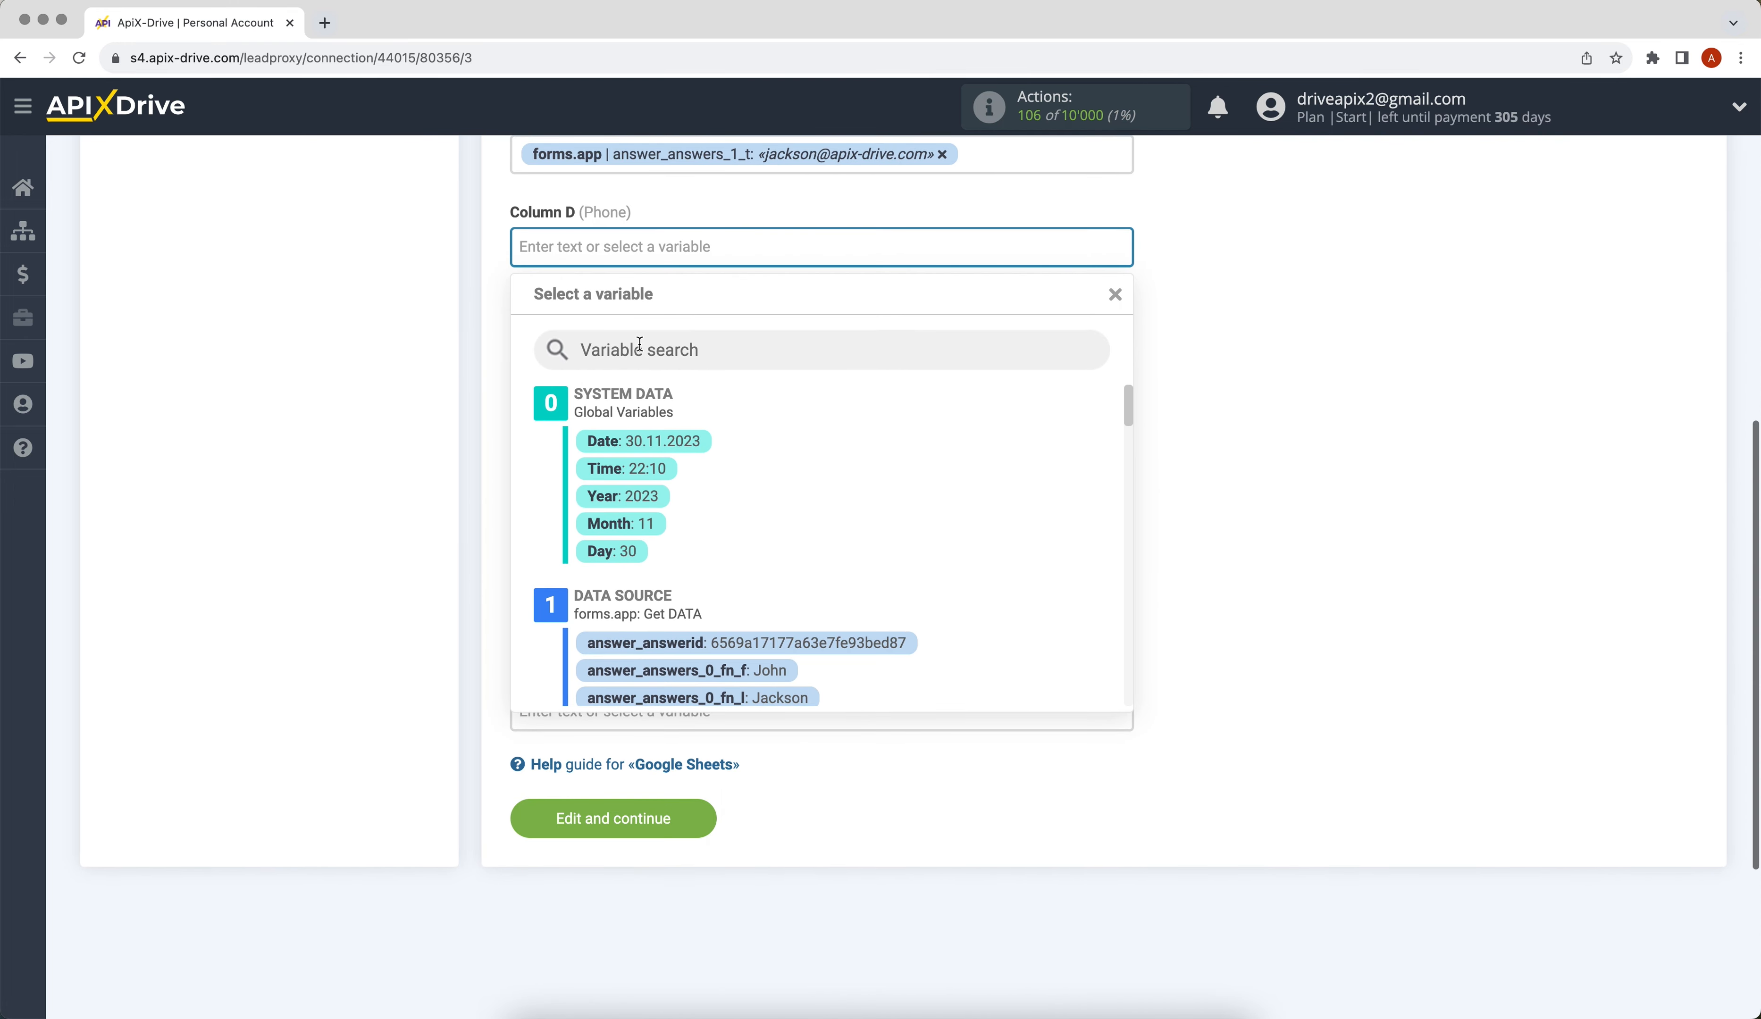
{"action": "left_click_drag", "start_coordinate": [1124, 408], "coordinate": [1127, 446]}
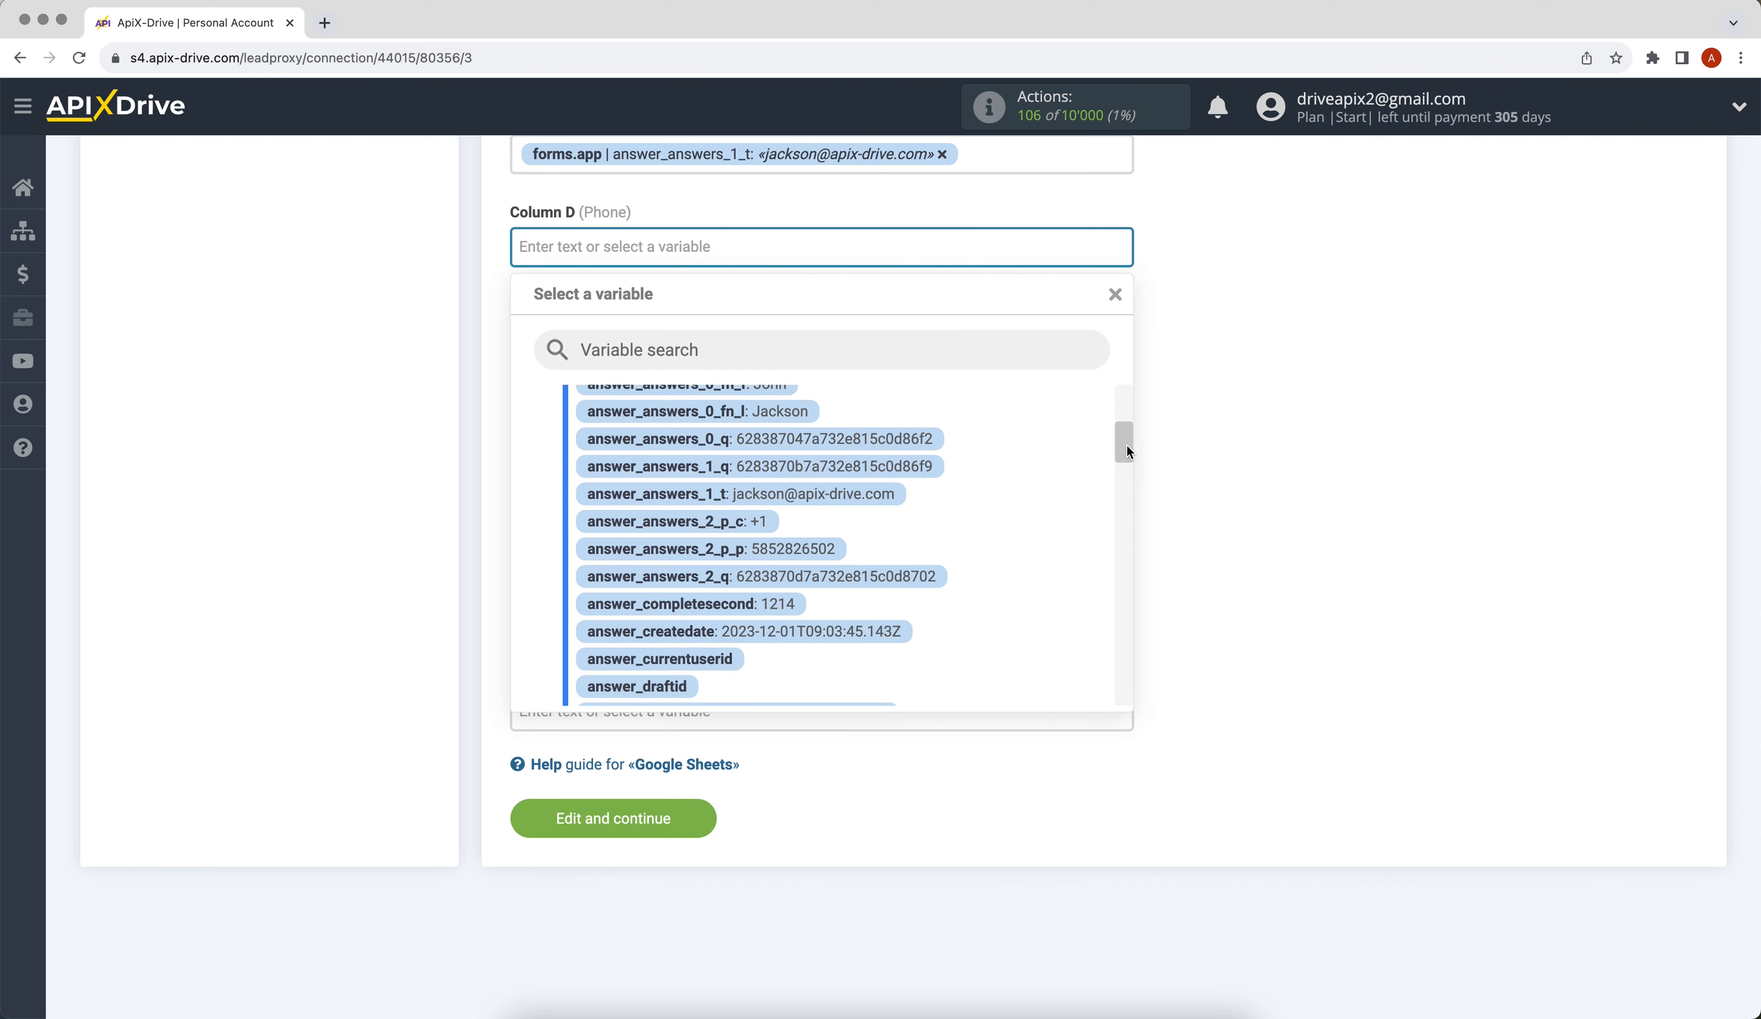
{"action": "left_click", "coordinate": [828, 551]}
Fill Column E with 'New data from forms.app' and save the column mapping.
{"action": "left_click", "coordinate": [630, 342]}
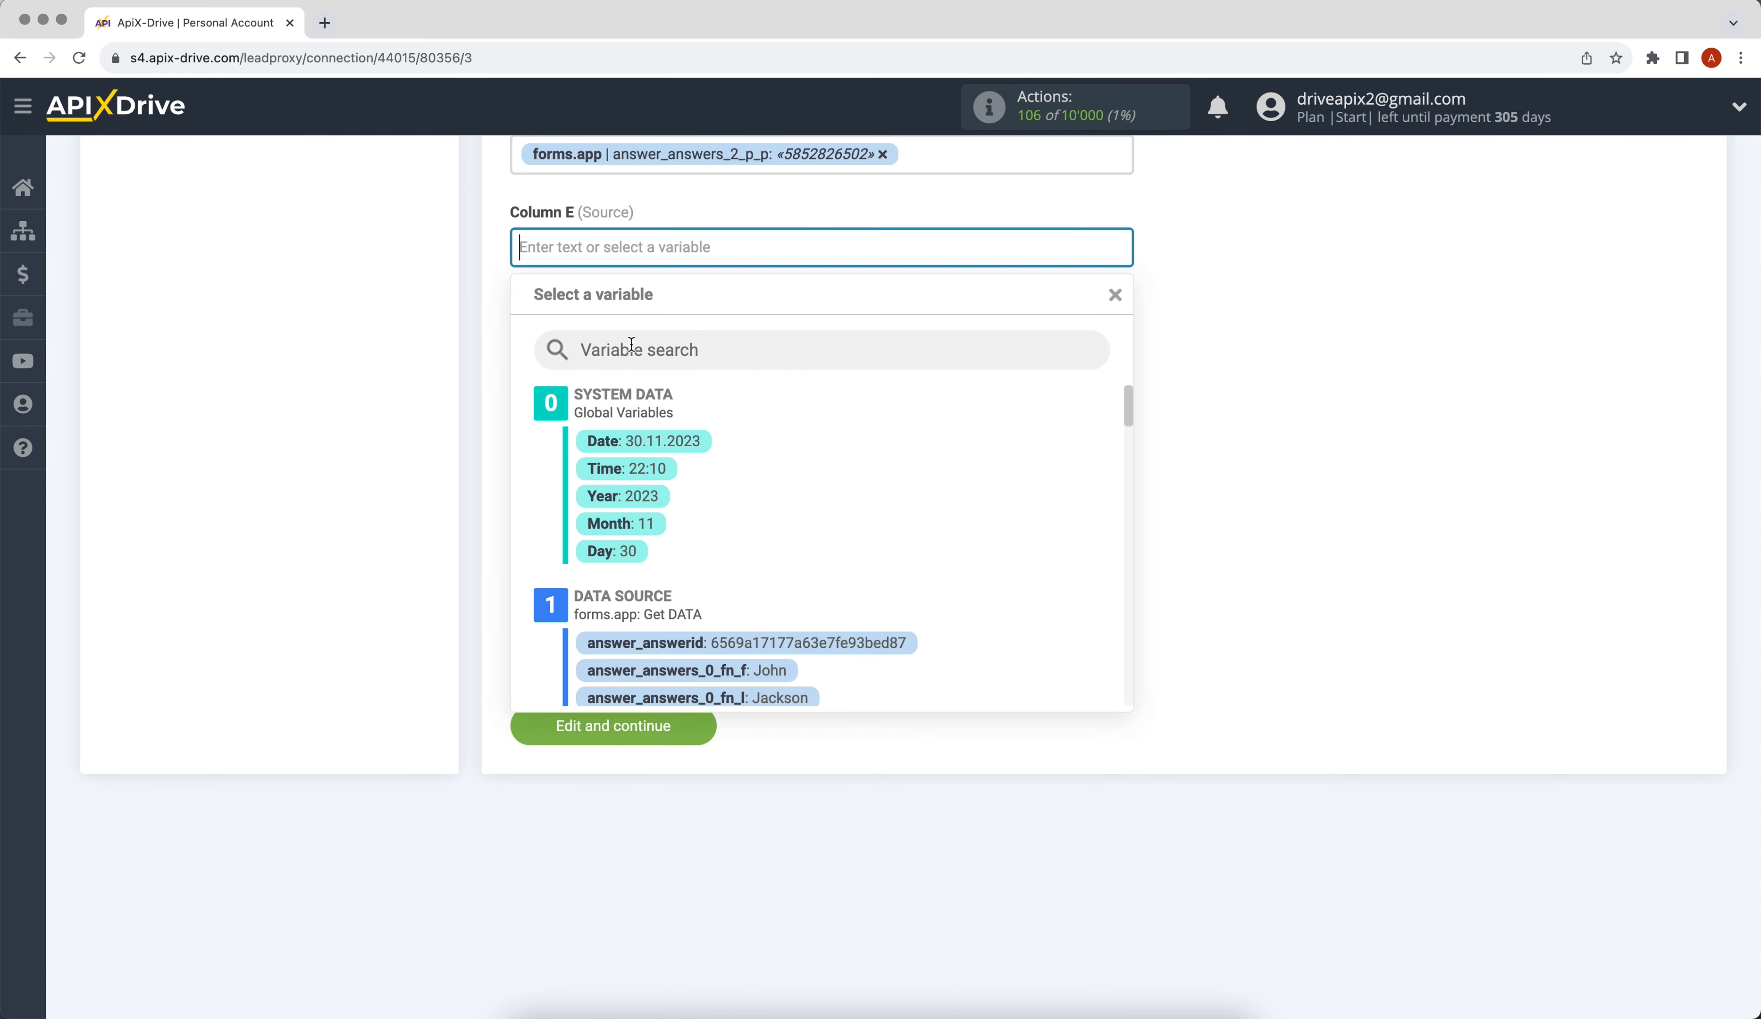
{"action": "type", "text": "New "}
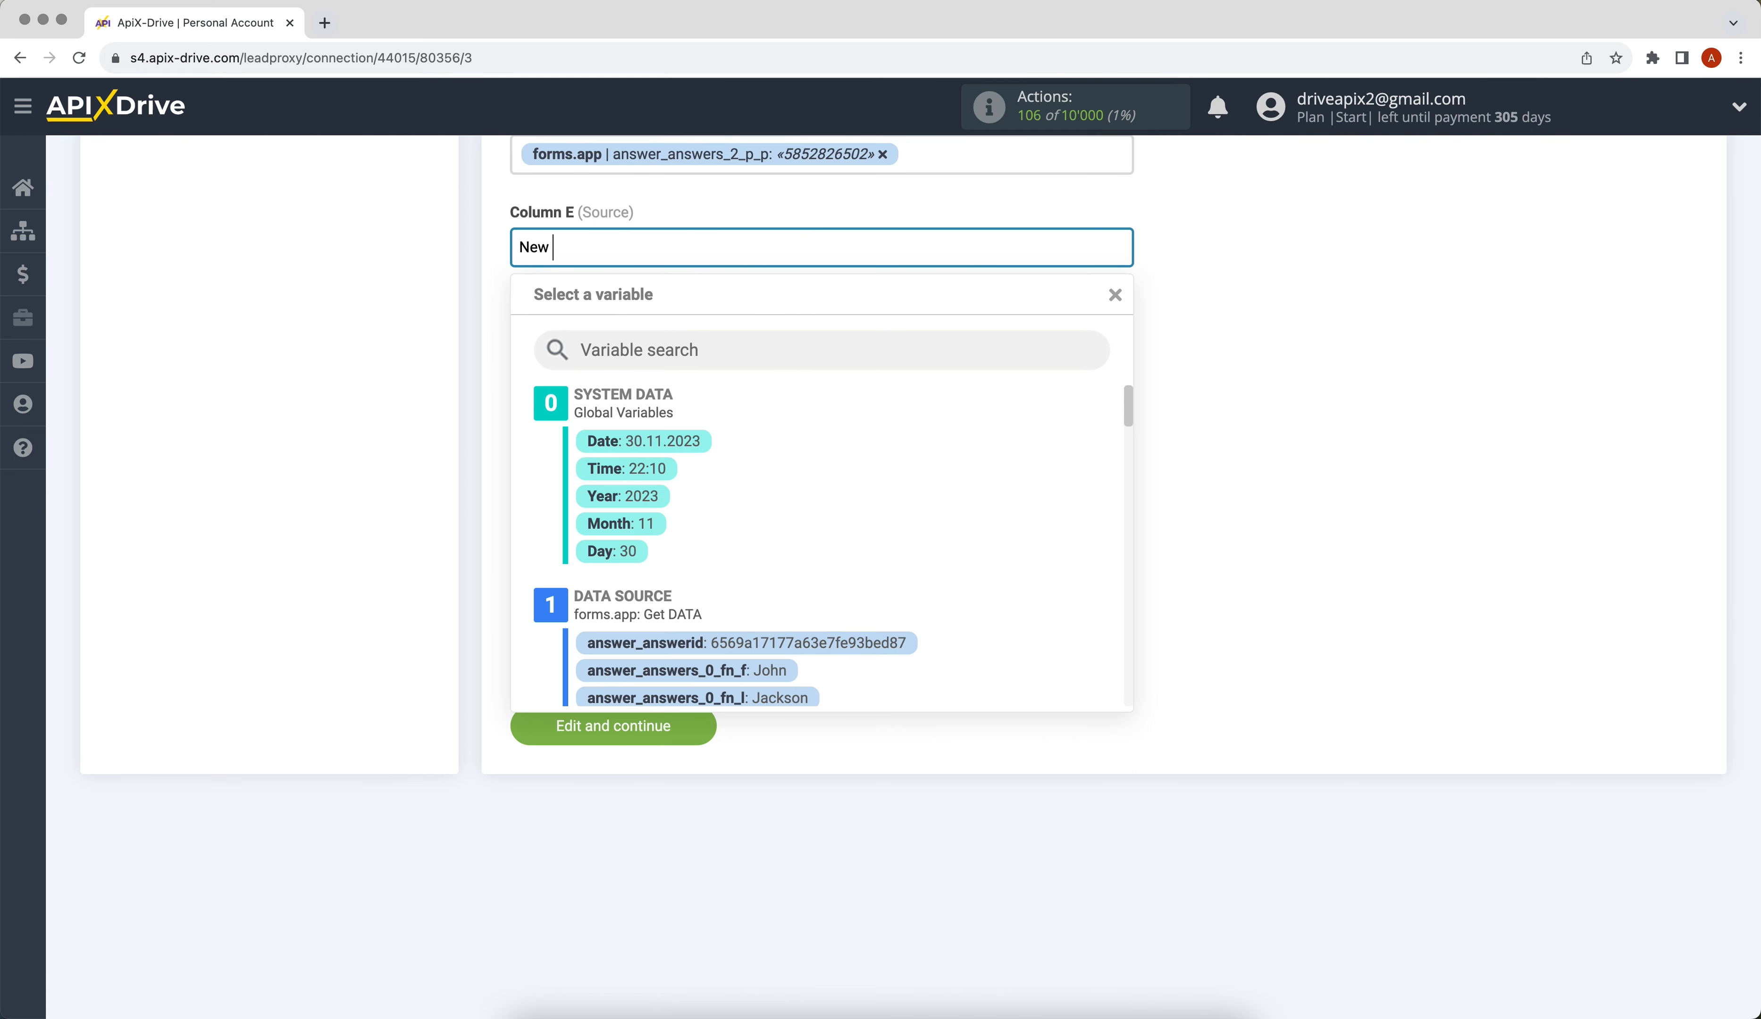
{"action": "type", "text": "data from forms.app"}
{"action": "left_click", "coordinate": [1192, 449]}
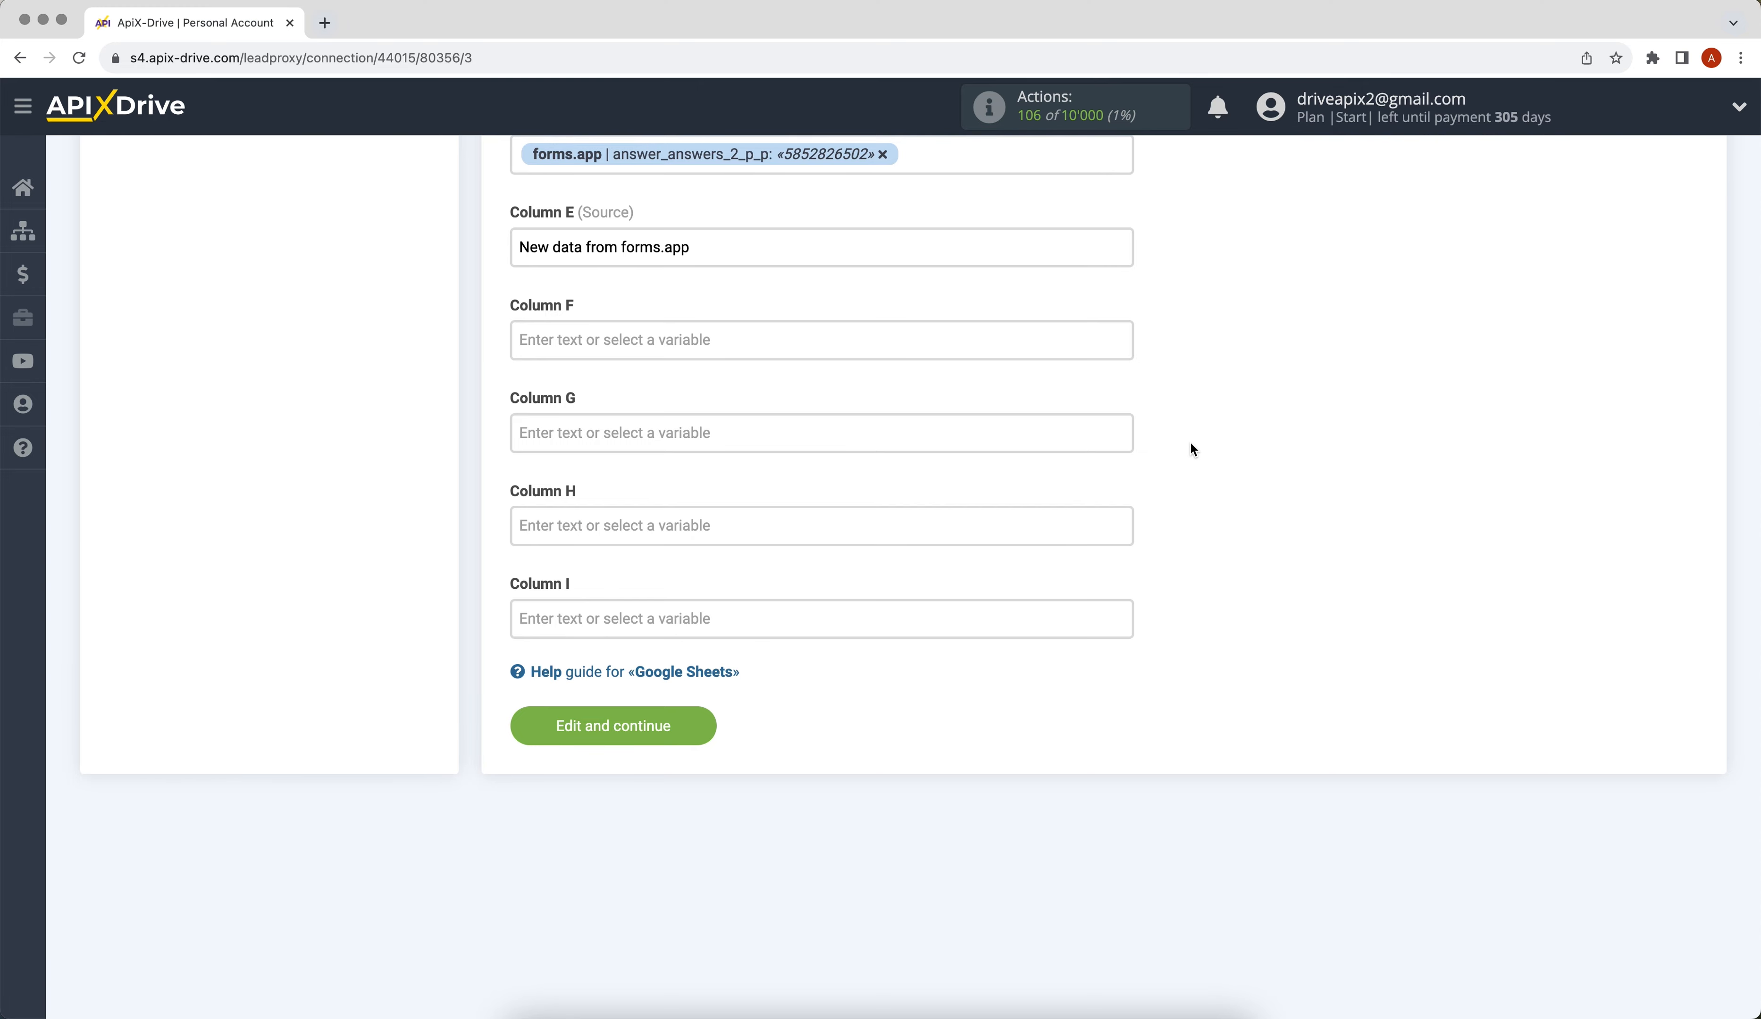
{"action": "left_click", "coordinate": [531, 728]}
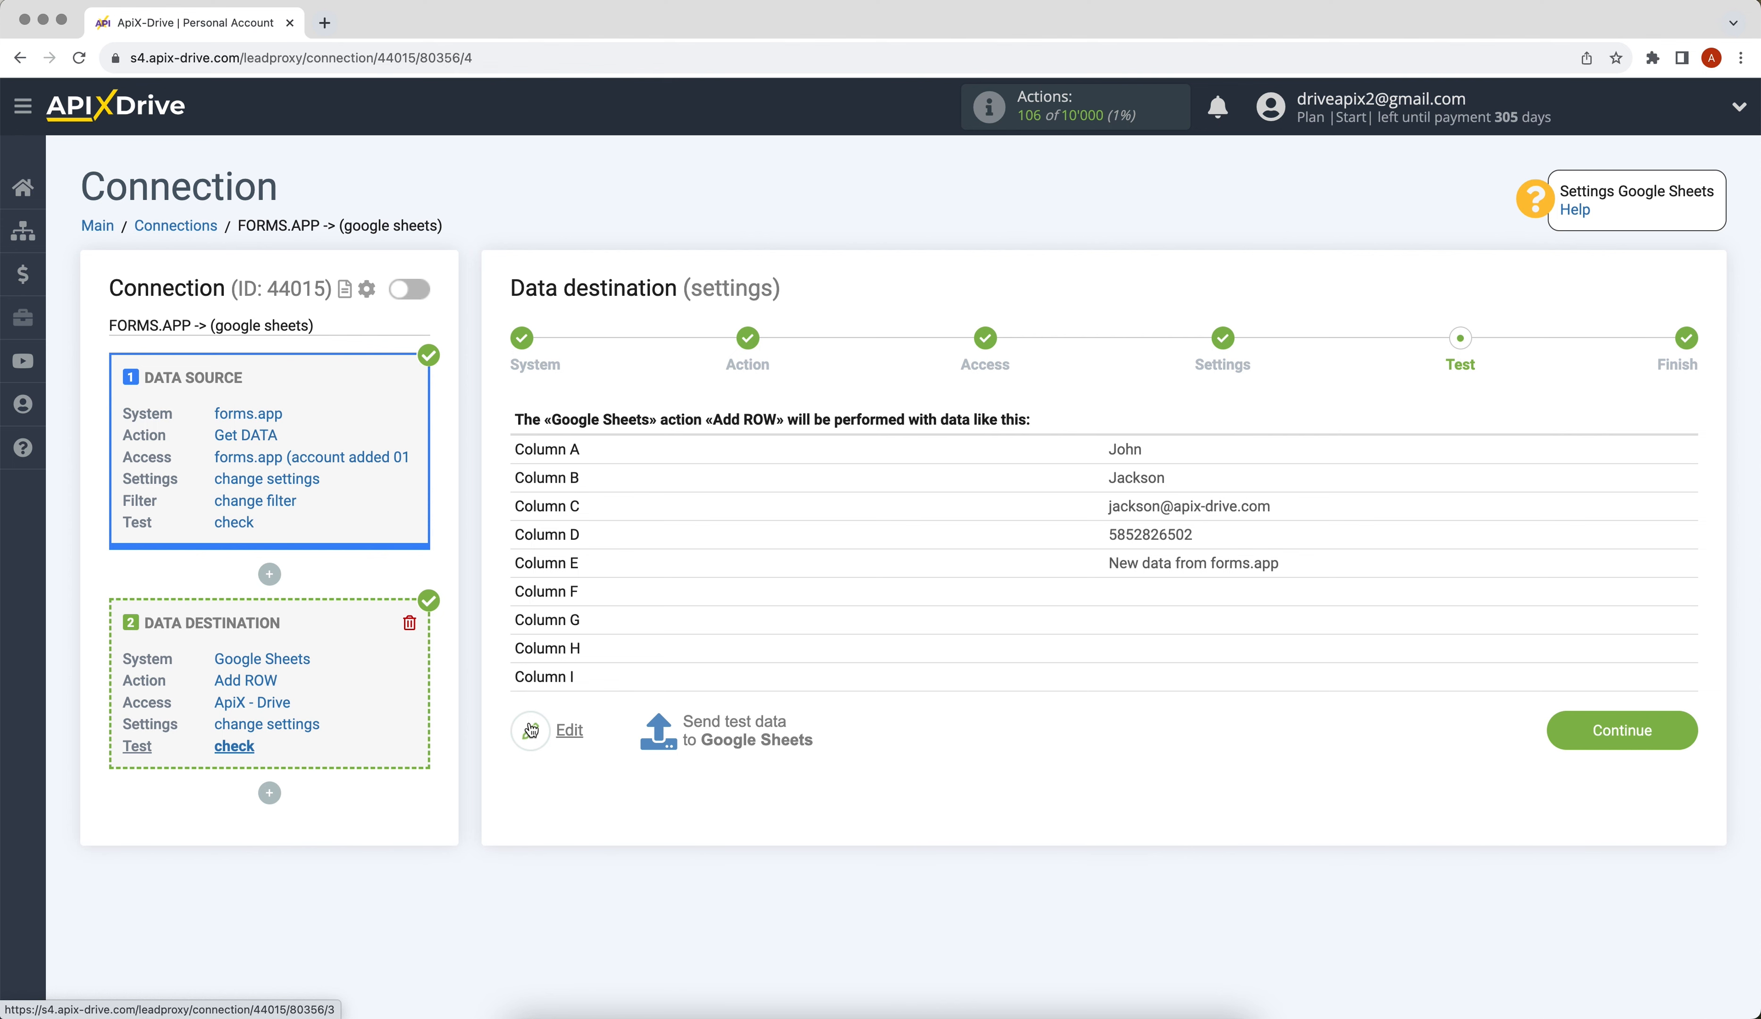
Send a test row to Google Sheets and proceed to the finish step.
{"action": "left_click", "coordinate": [687, 731]}
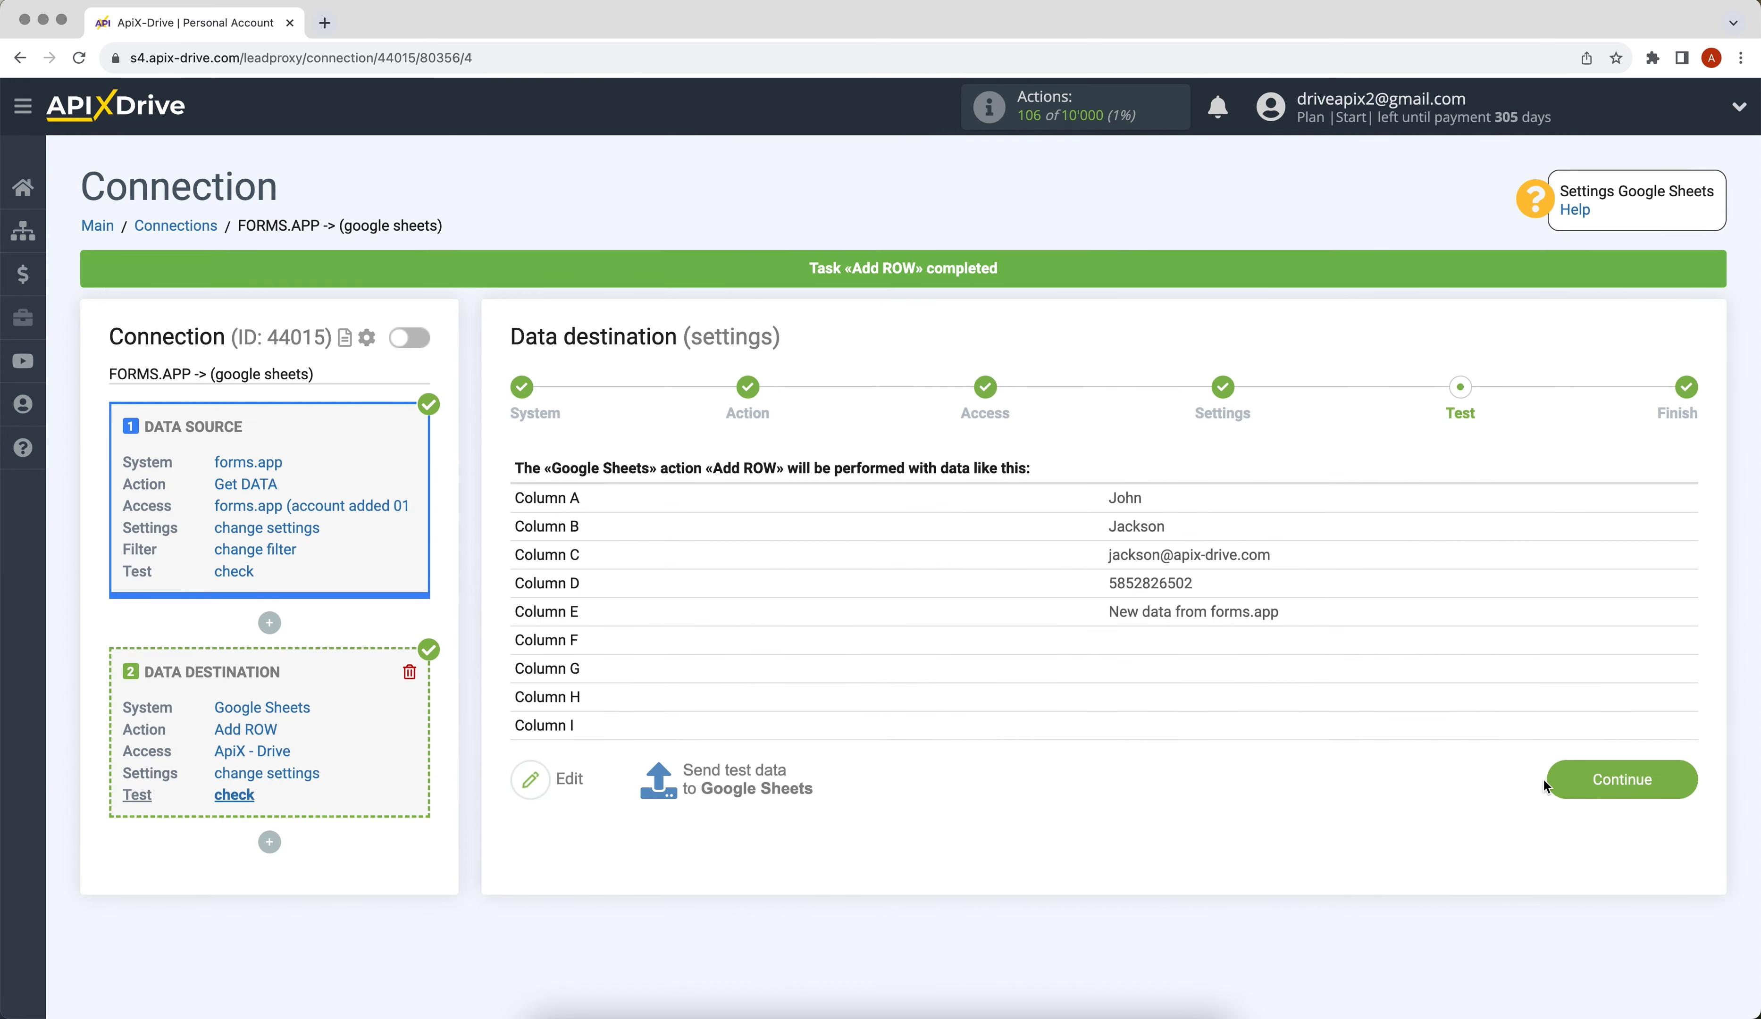
{"action": "left_click", "coordinate": [1550, 783]}
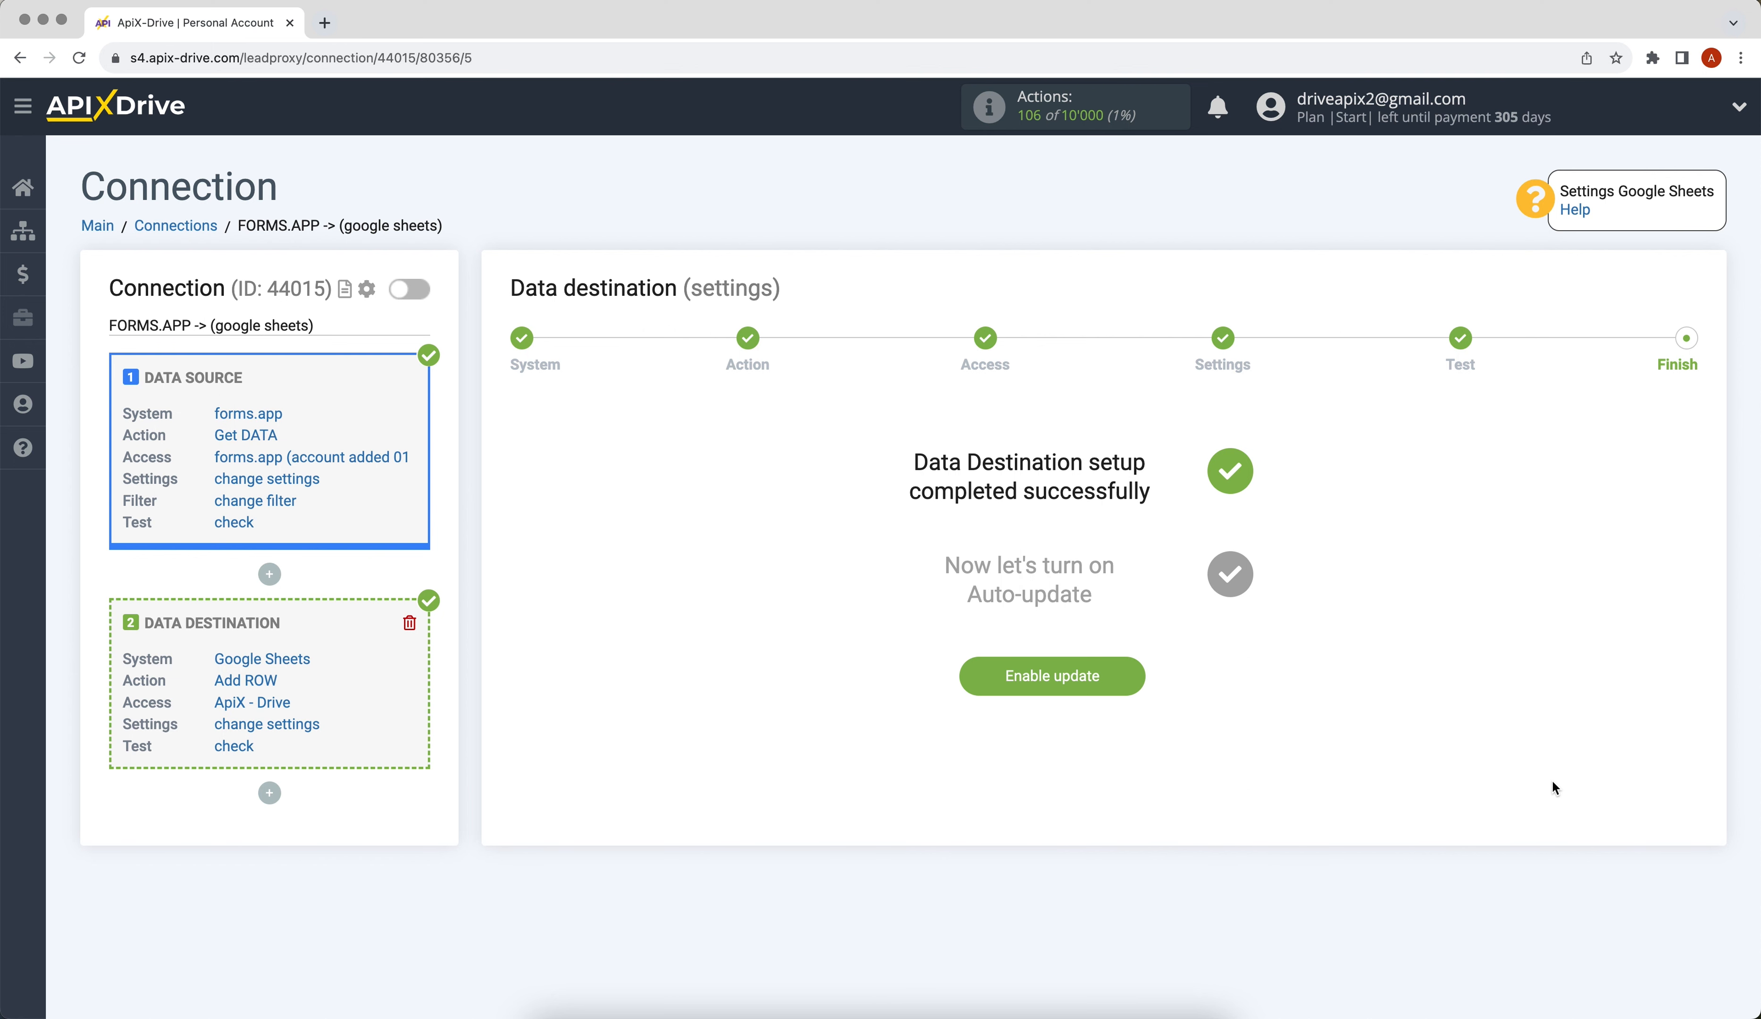
Enable auto-update and set the connection's update interval to 5 minutes.
{"action": "left_click", "coordinate": [986, 683]}
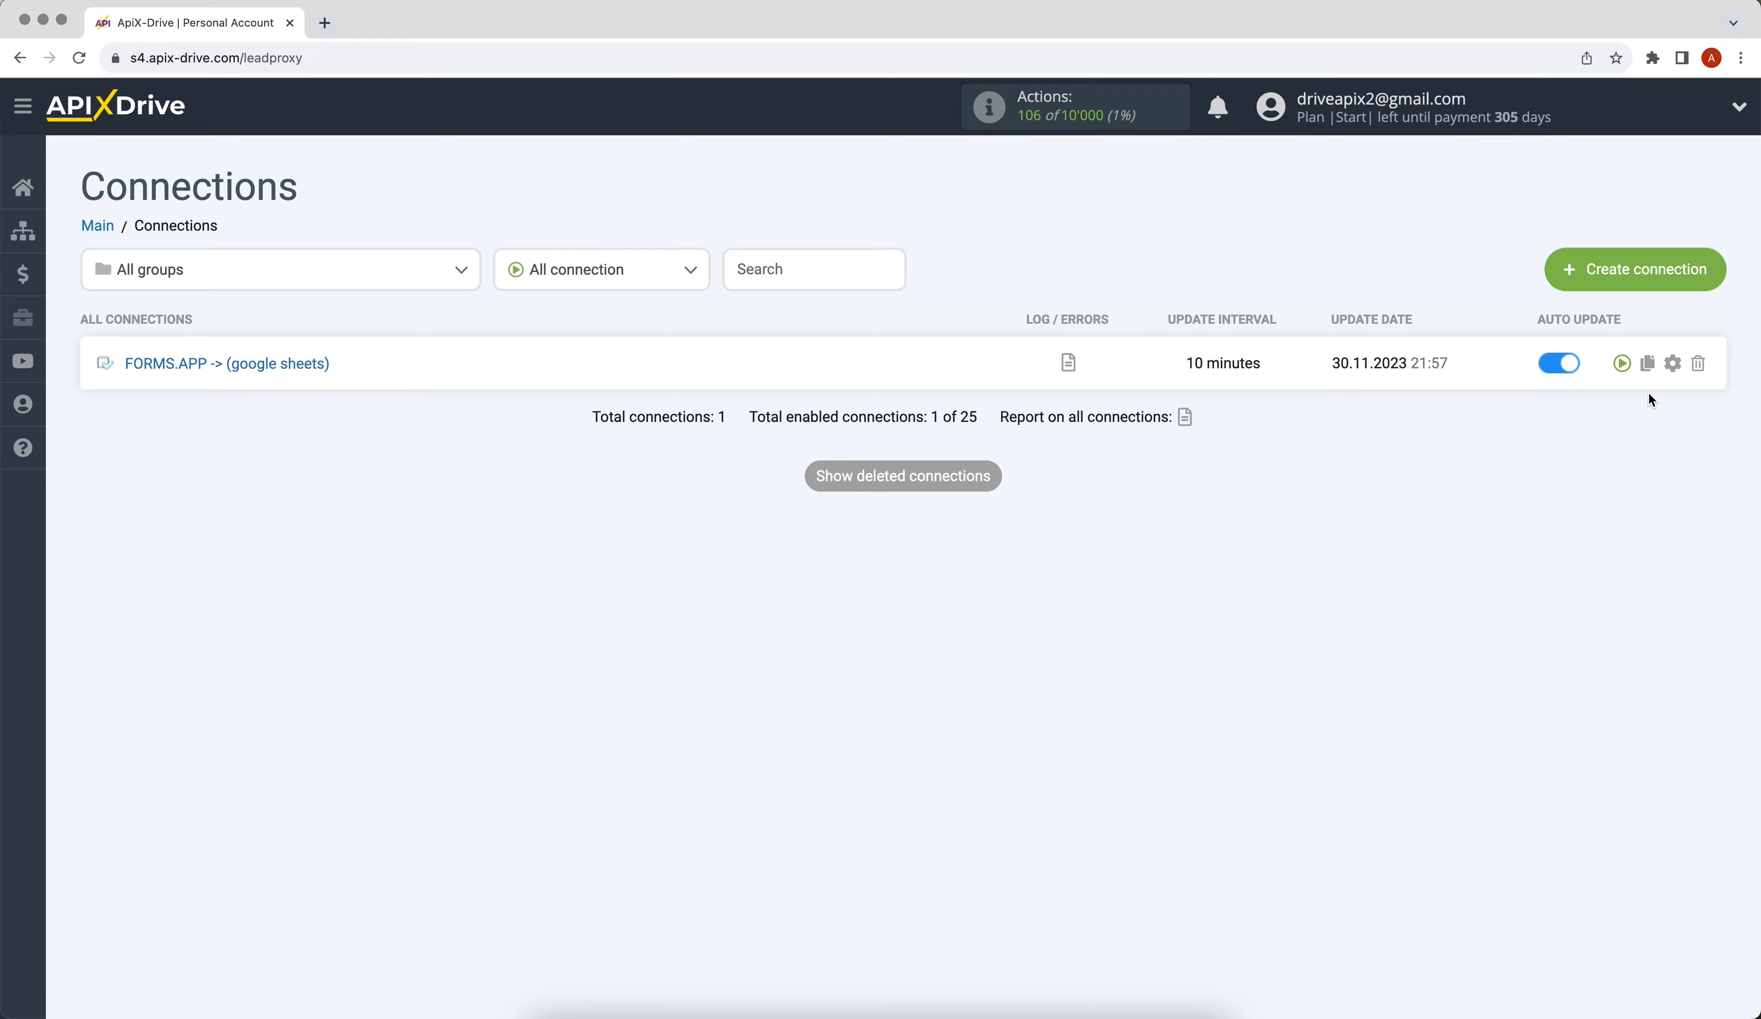
{"action": "left_click", "coordinate": [1673, 364]}
{"action": "left_click", "coordinate": [982, 557]}
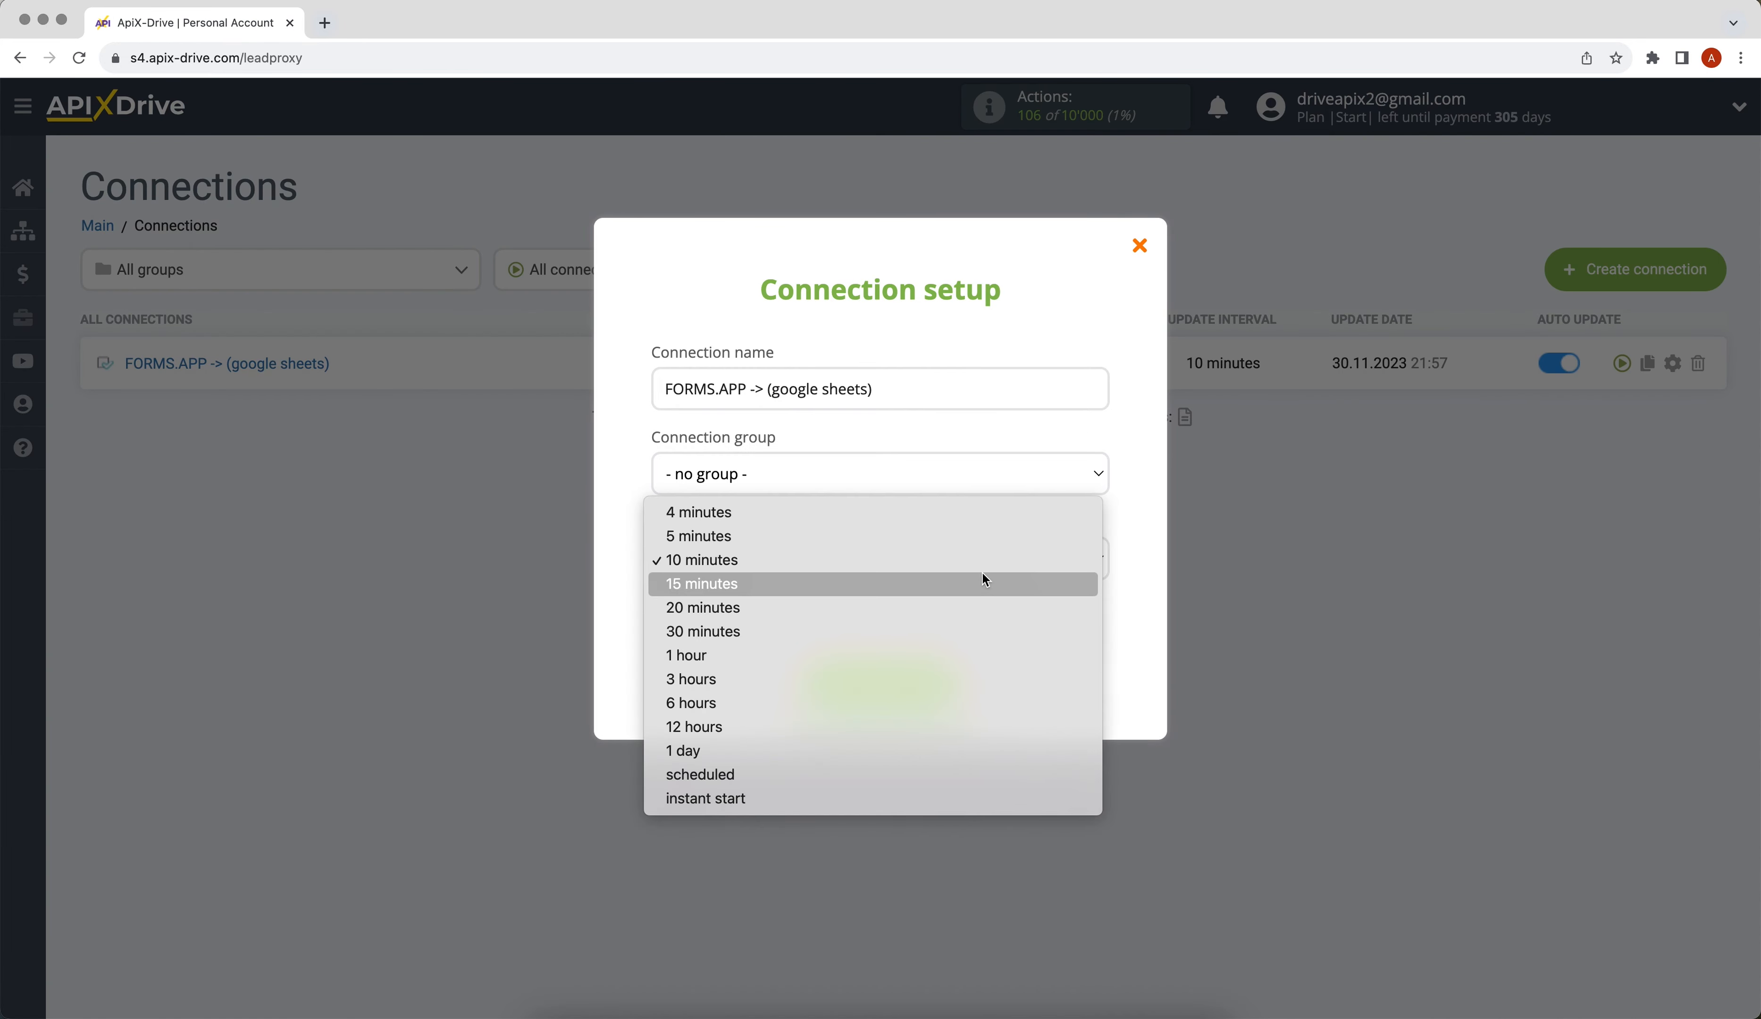
{"action": "left_click", "coordinate": [986, 537]}
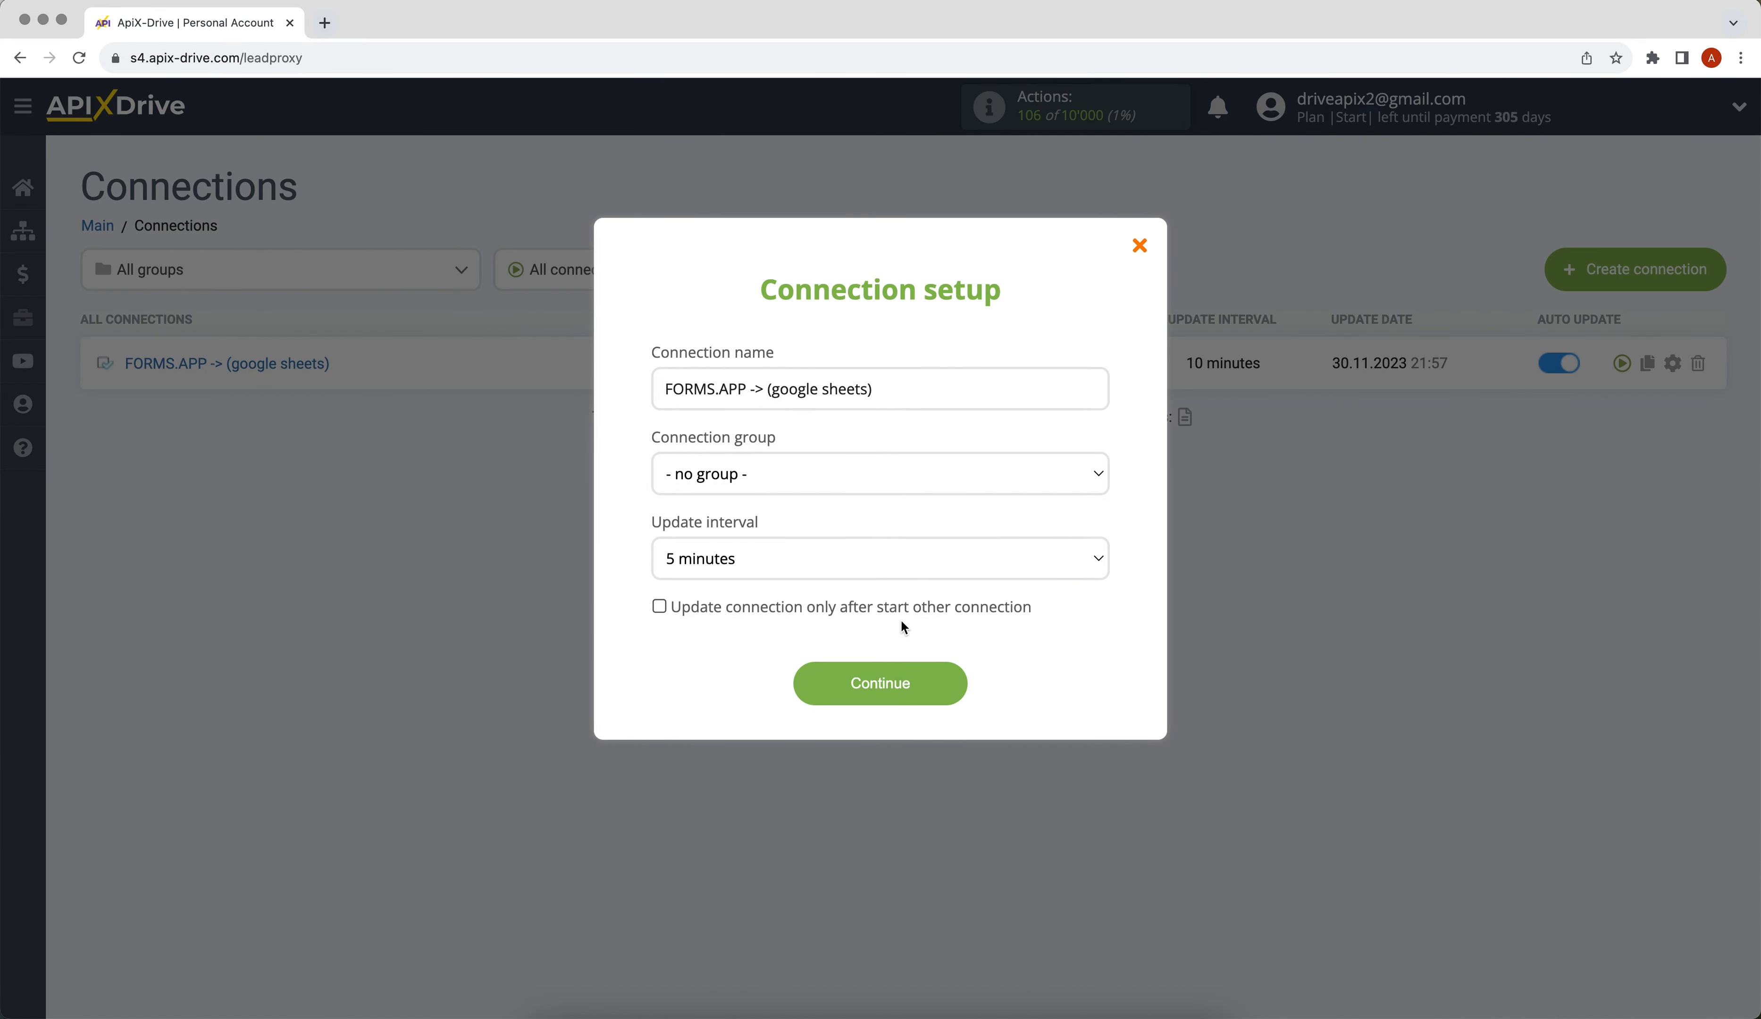
{"action": "left_click", "coordinate": [874, 677]}
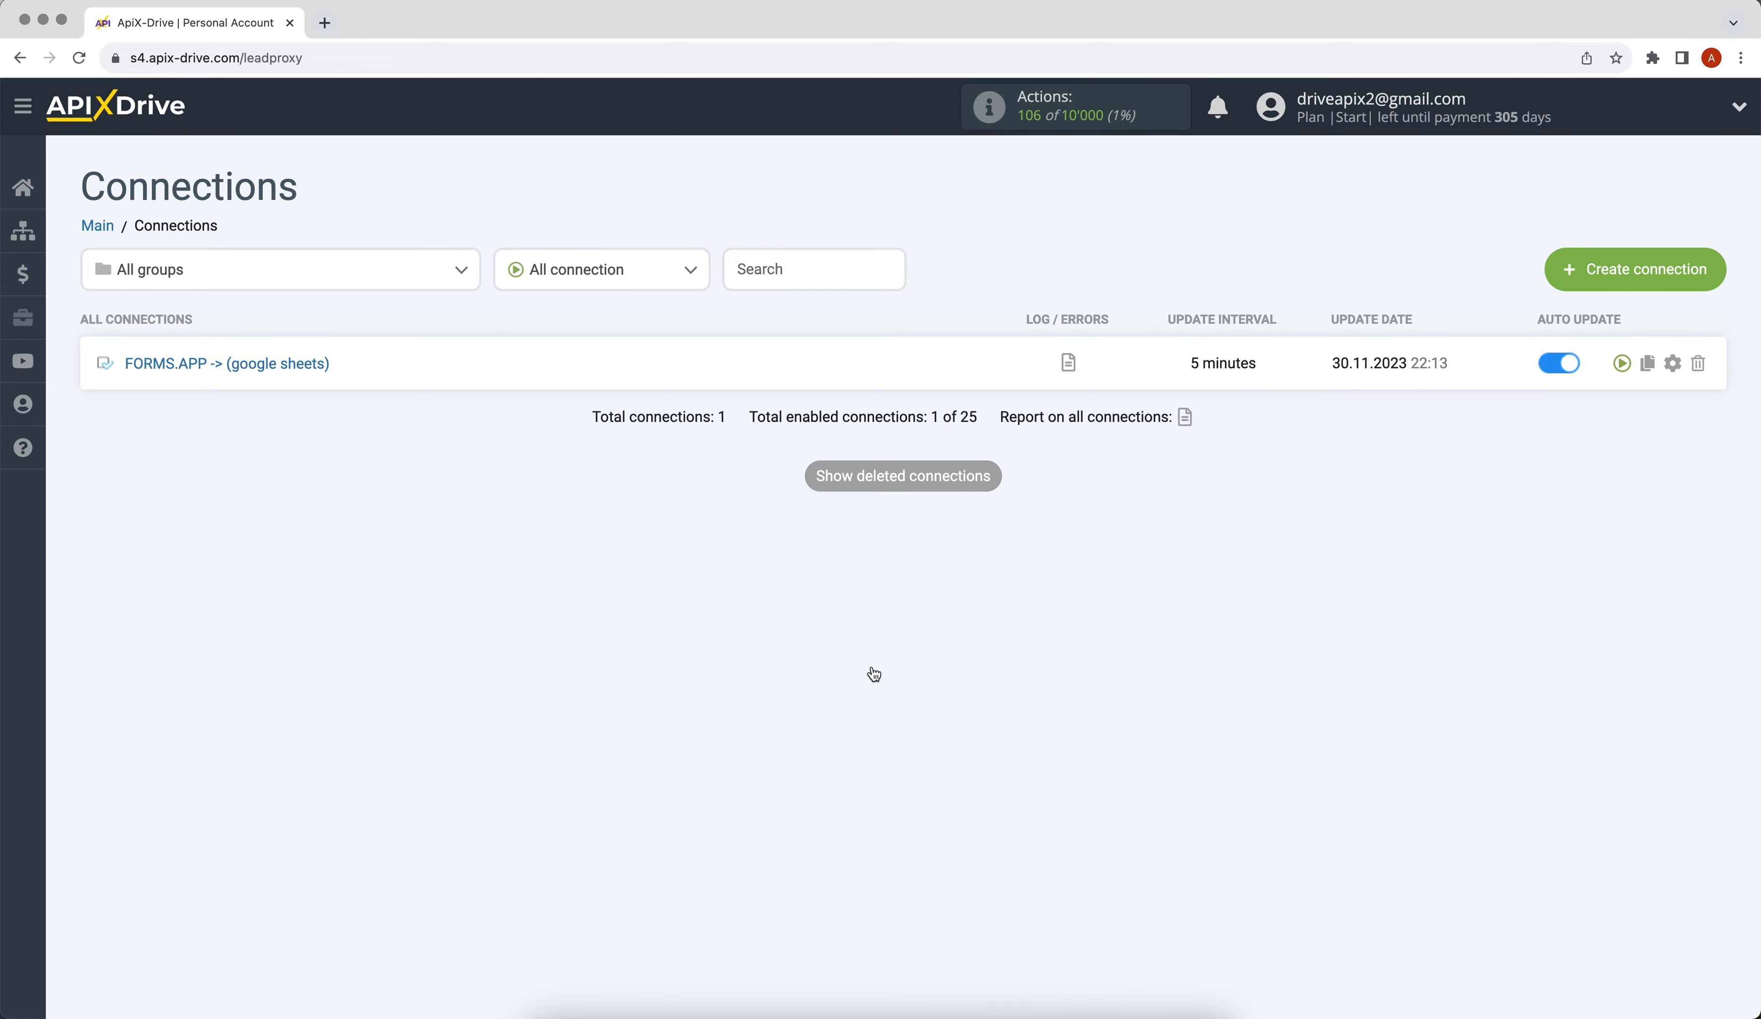